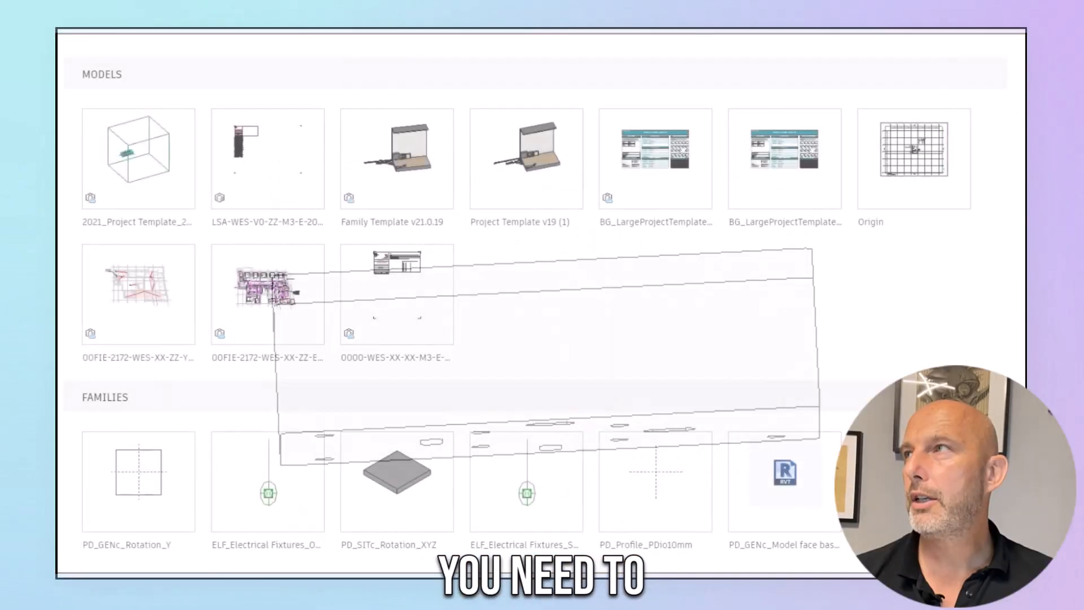
Step: Create a family from the Metric Generic Model face based template and save it as PD_GENc_Rotation_Y in Downloads
scroll(456, 324, "down", 10)
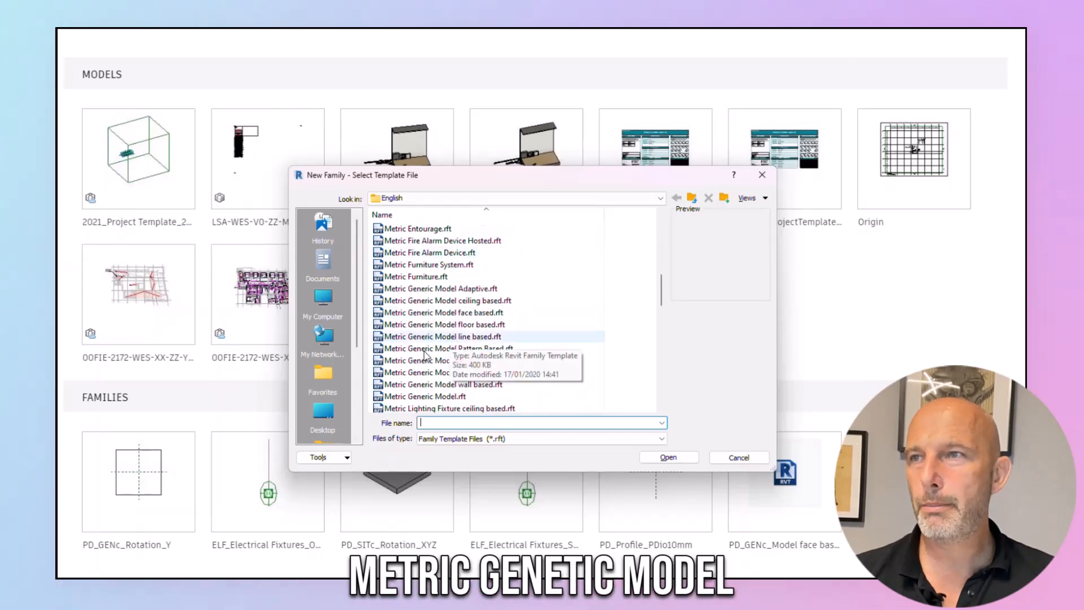
left_click(468, 313)
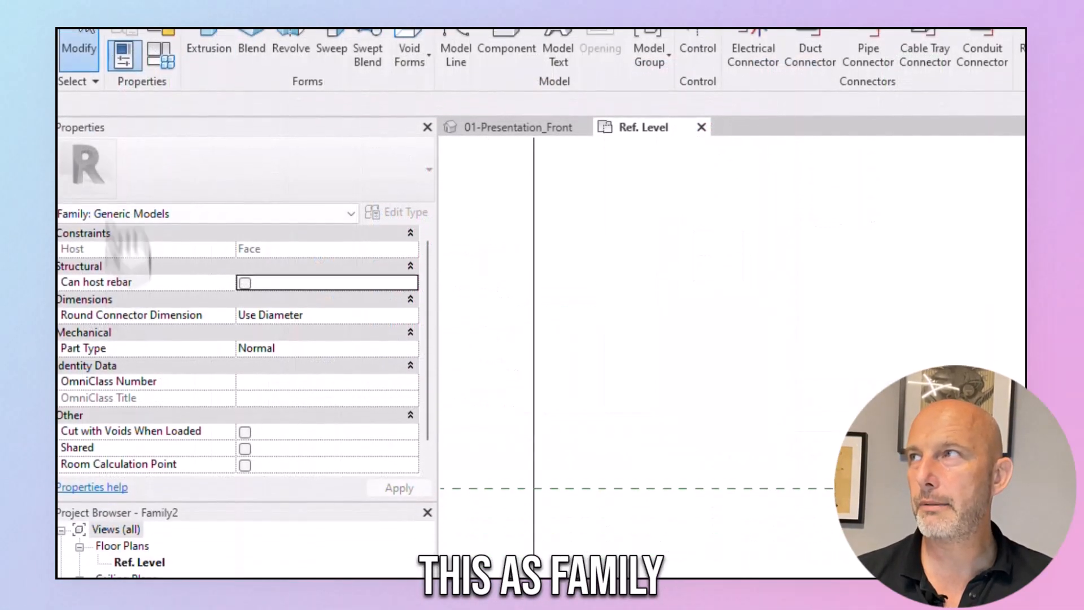
left_click(74, 65)
left_click(121, 204)
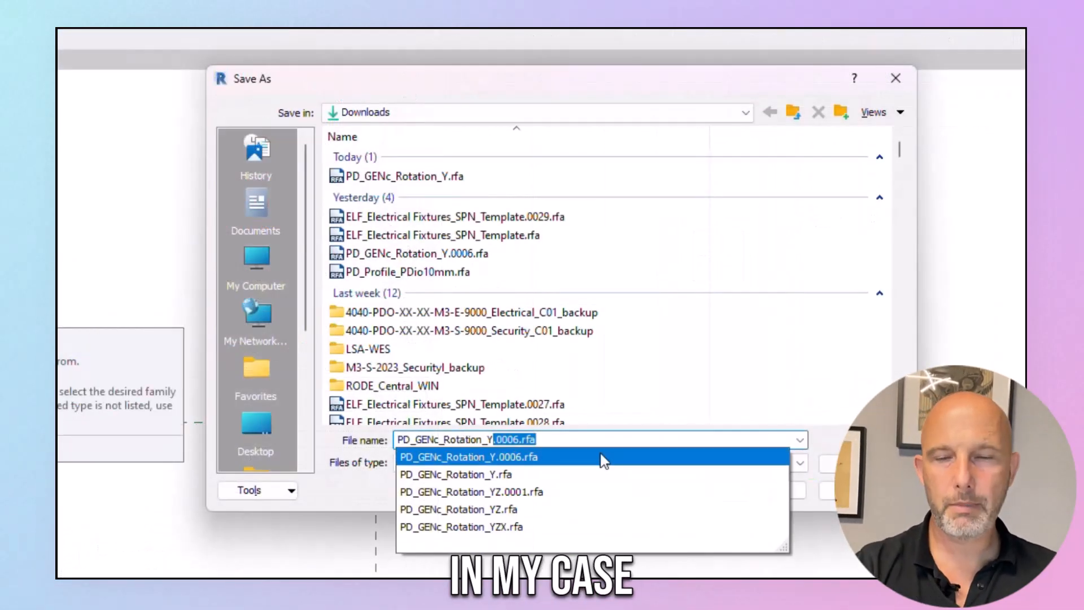
left_click(607, 557)
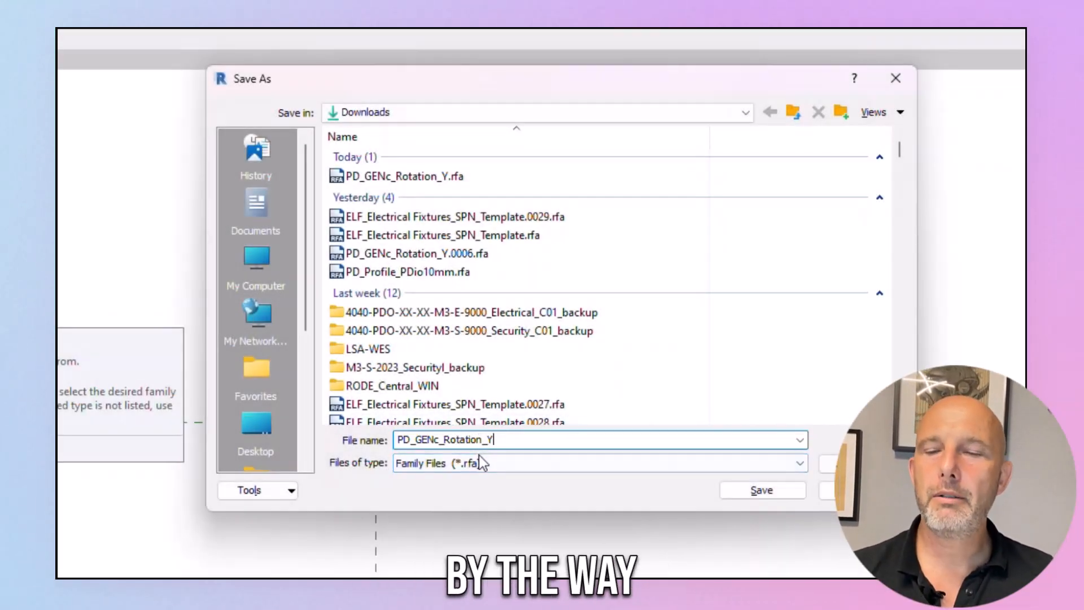
left_click_drag(490, 433, 495, 439)
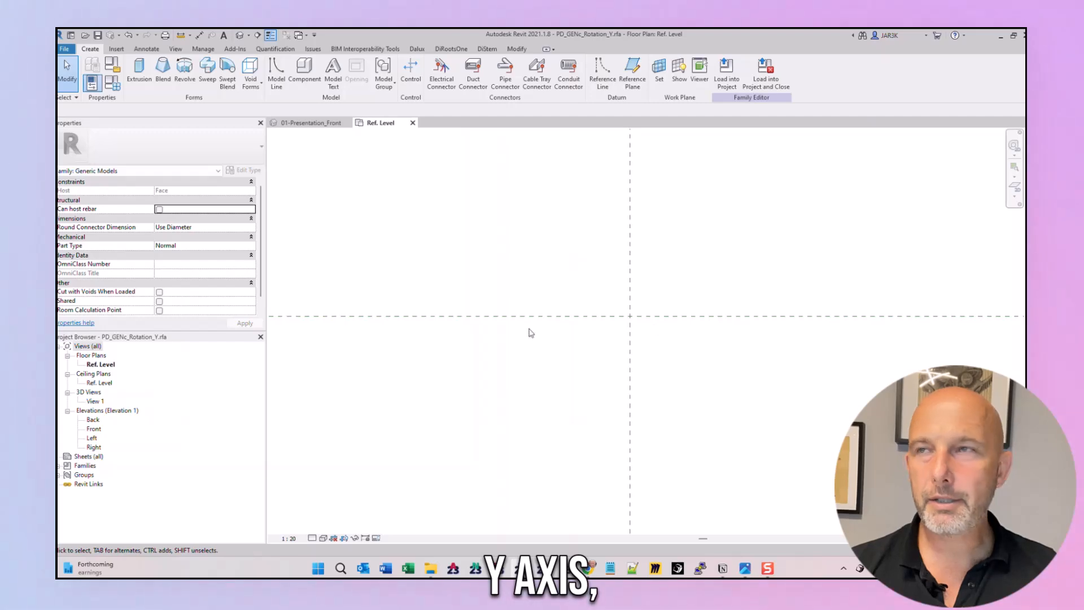
Step: Open the Front elevation and temporarily hide the host extrusion and the reference level, leaving only the reference planes
double_click(94, 429)
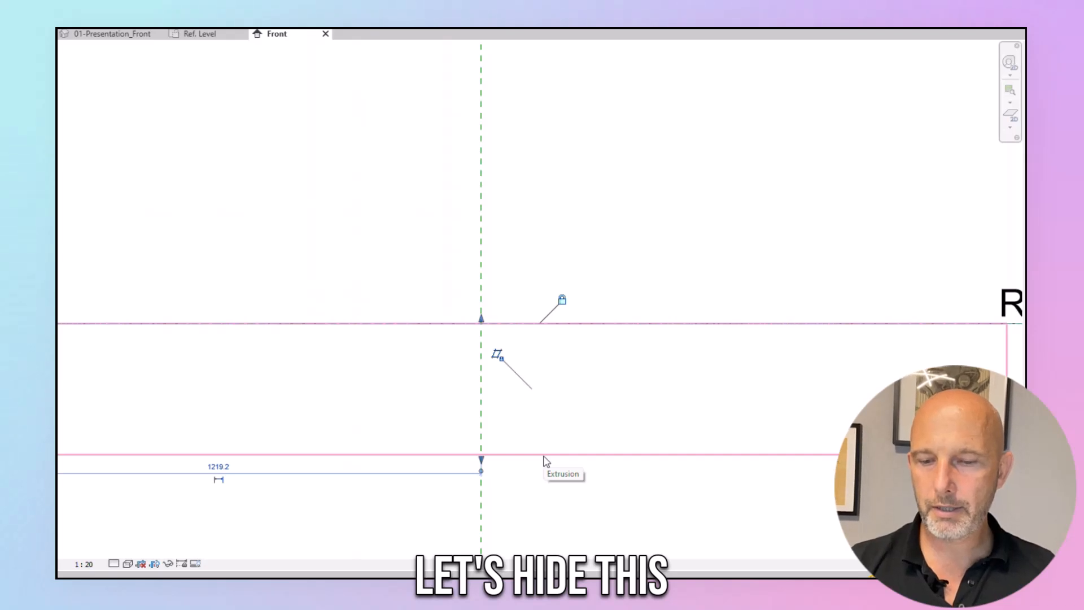
key("h")
key("h")
scroll(515, 416, "down", 2)
middle_click_drag(757, 421, 523, 416)
left_click(624, 331)
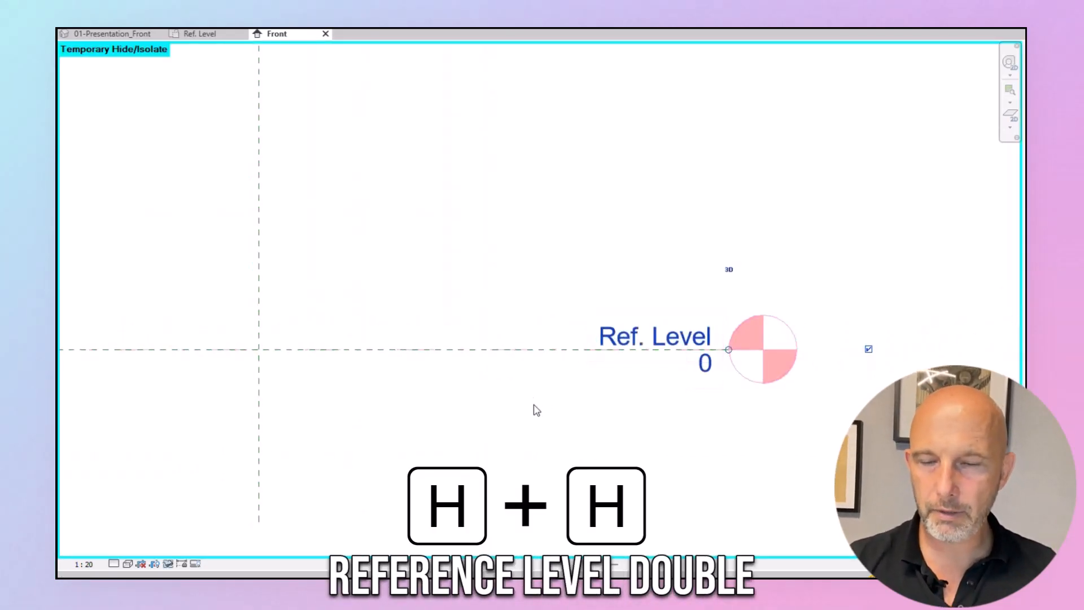
key("h")
key("h")
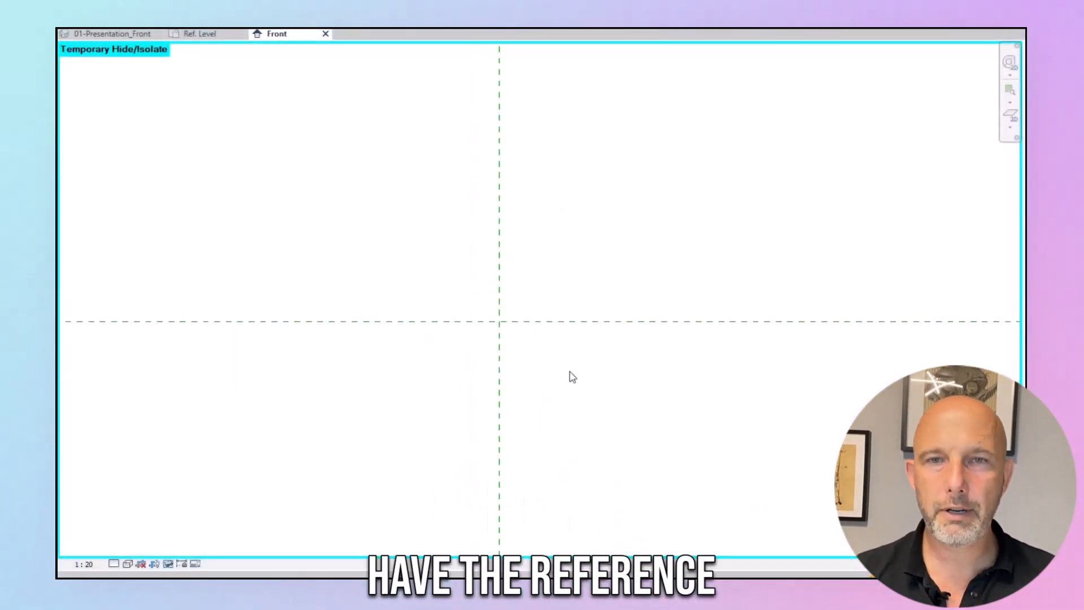
middle_click_drag(572, 377, 673, 310)
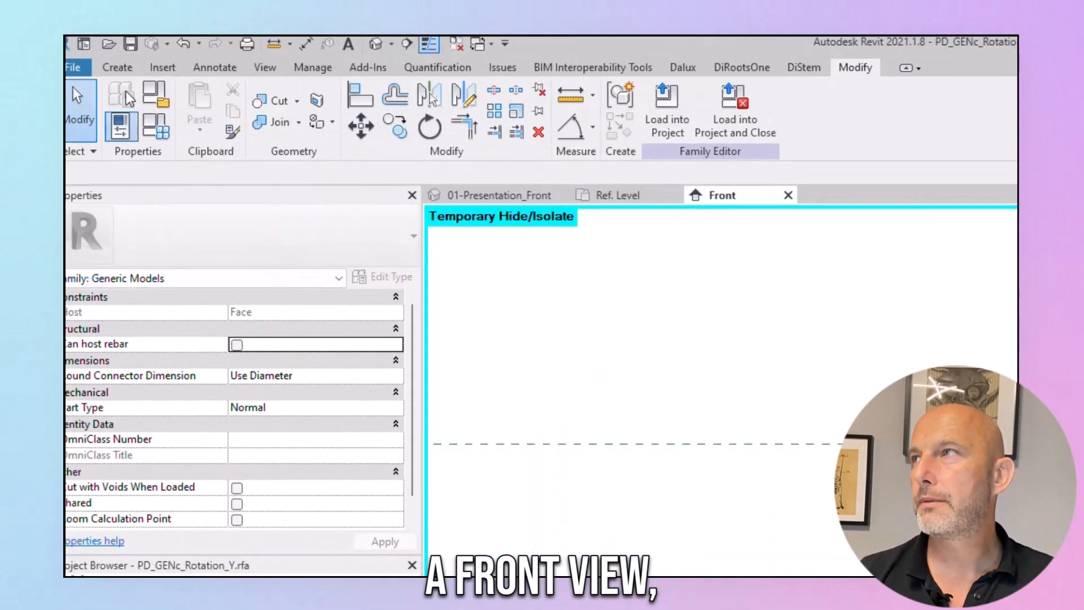
Step: Draw a reference line about 50 mm long from the reference planes' intersection, diagonally down to the left at 45°
left_click(115, 70)
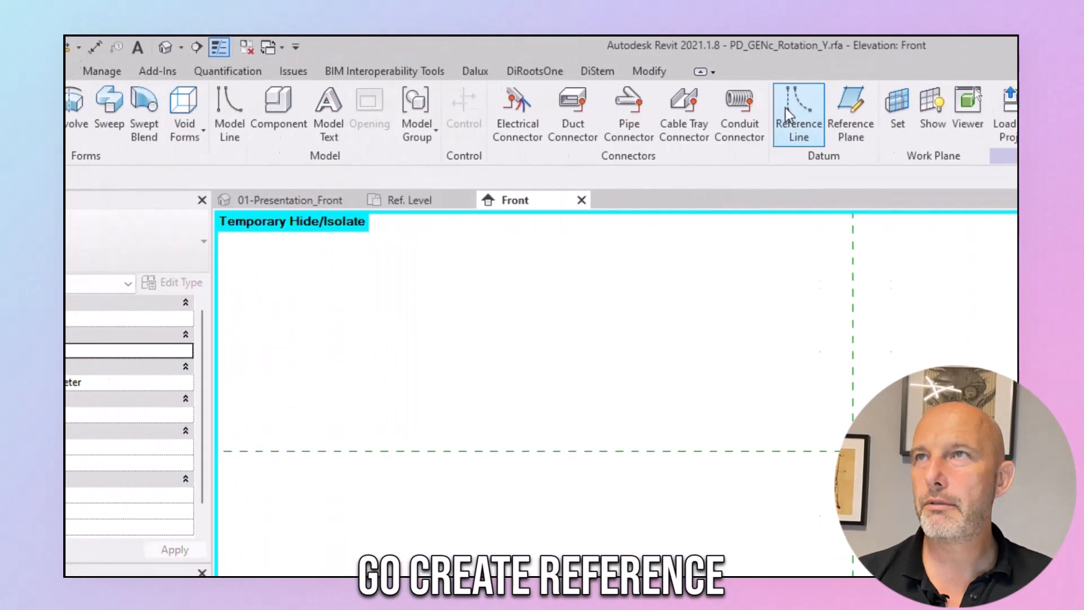
left_click(825, 113)
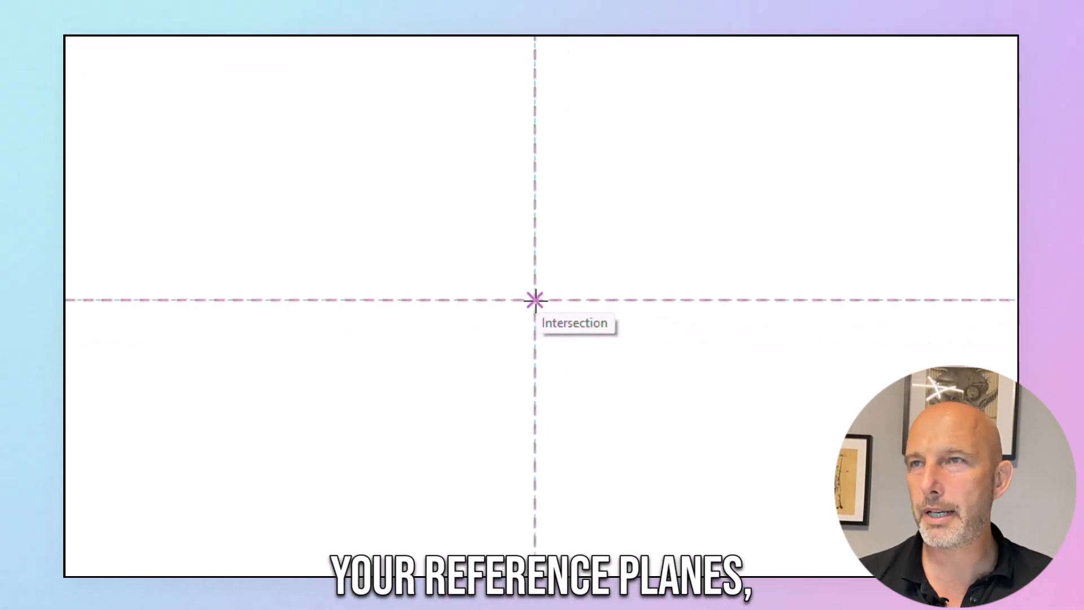
left_click(535, 300)
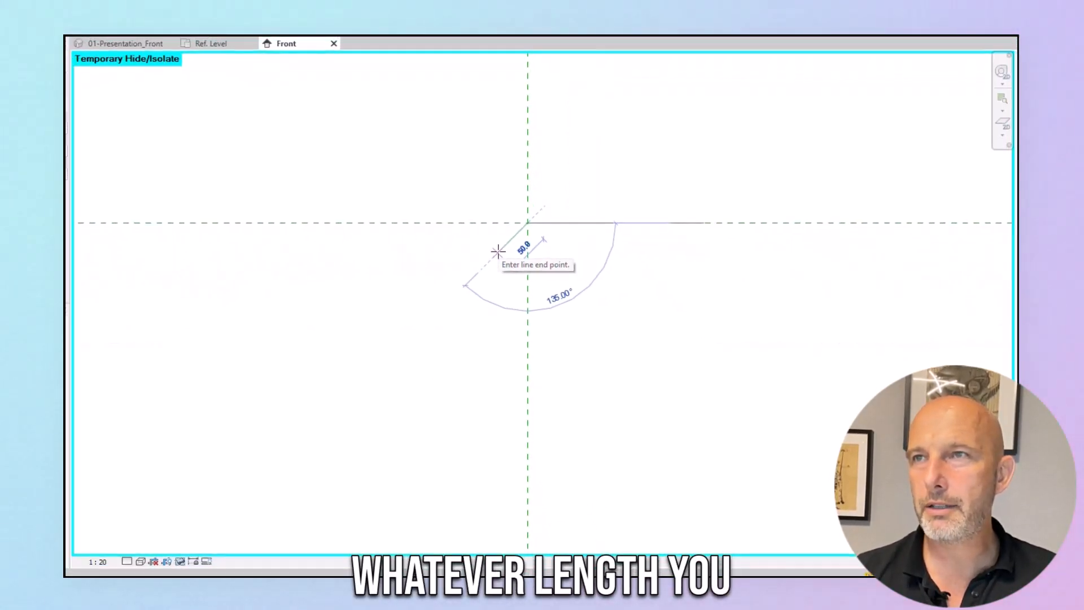
left_click(499, 251)
key("Escape")
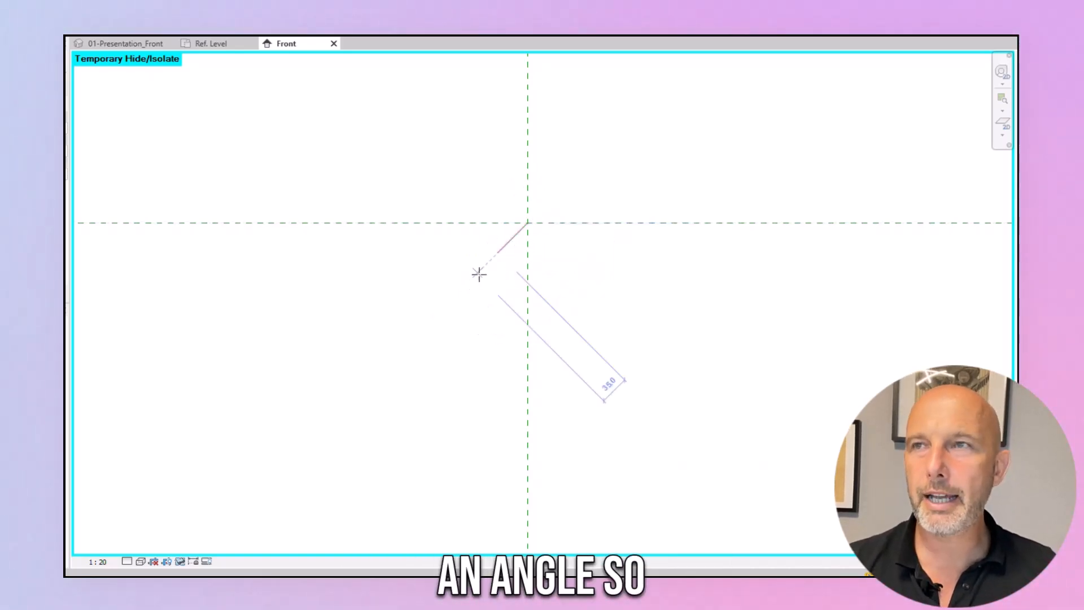
Step: Set the diagonal reference line's length to 2 mm
scroll(508, 240, "up", 5)
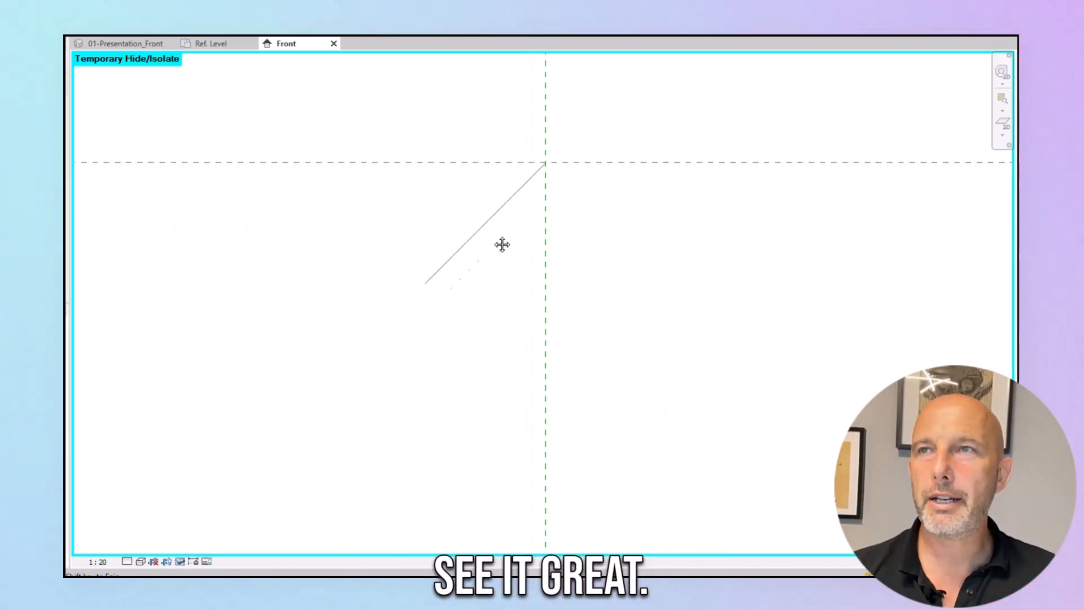
middle_click_drag(517, 250, 481, 235)
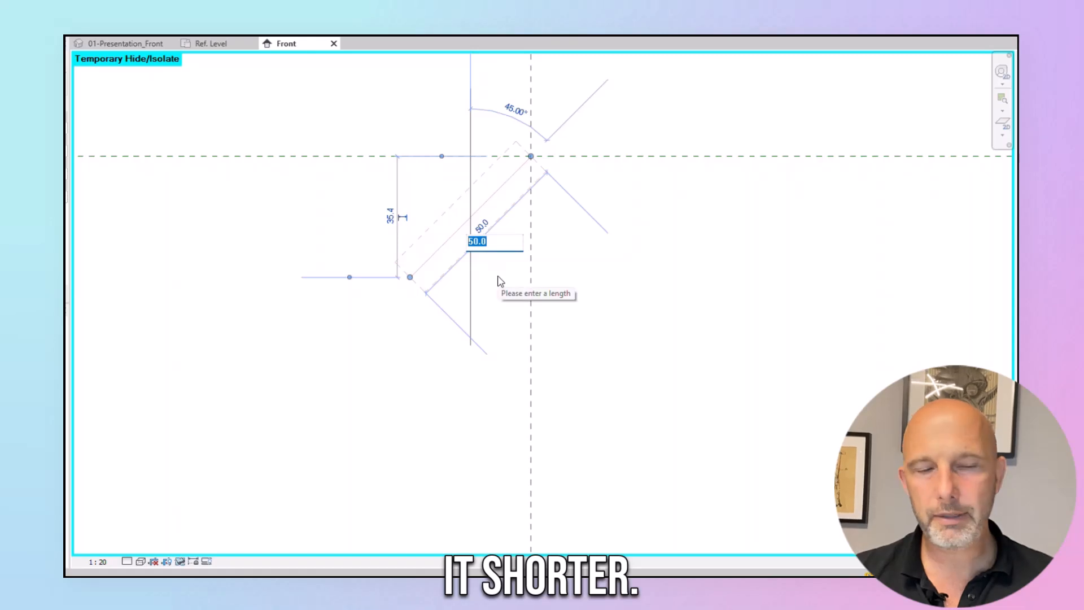
type("2")
key("Return")
scroll(473, 256, "up", 5)
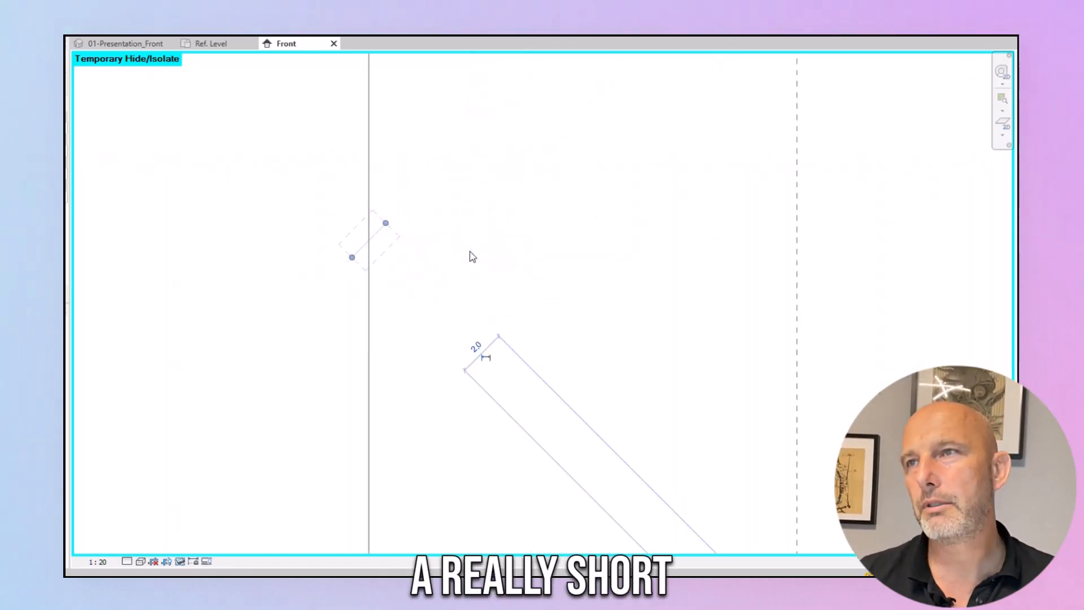
Step: Move the shortened reference line so its upper end sits on the intersection of the two reference planes
key("m")
key("v")
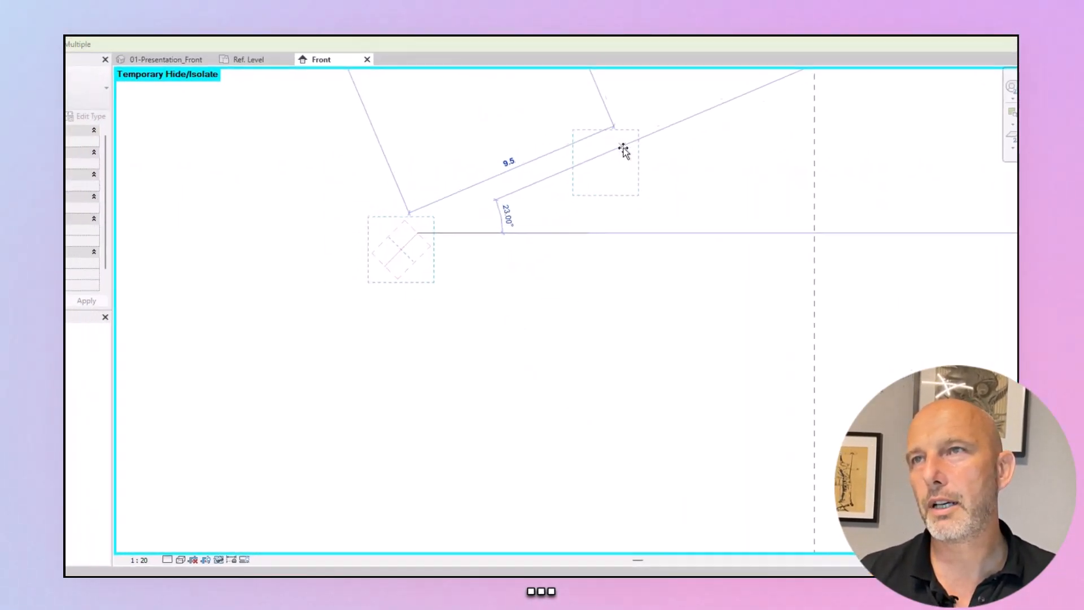
middle_click_drag(597, 137, 339, 398)
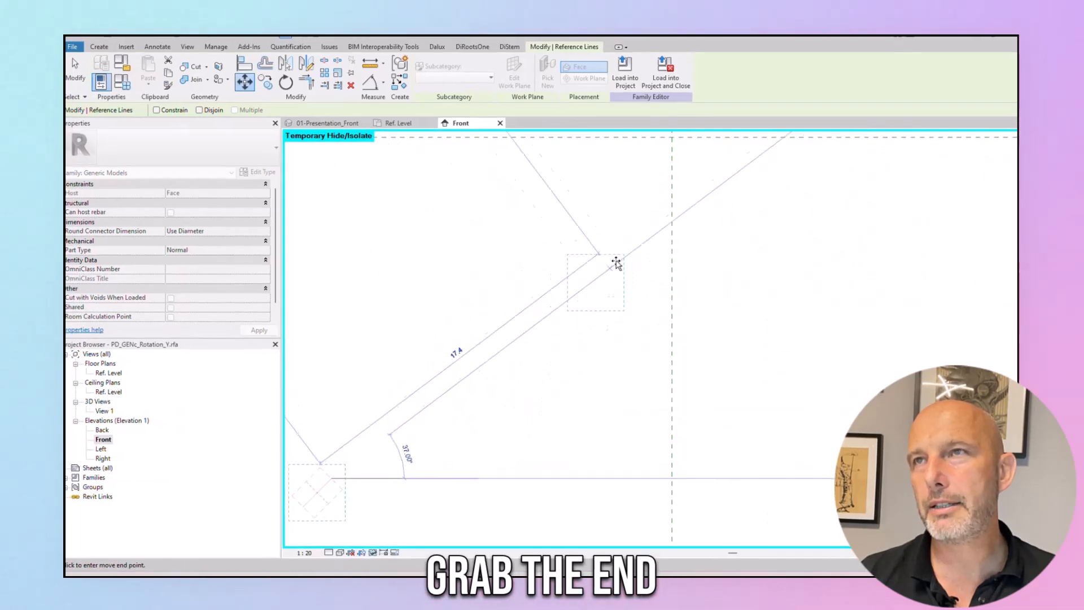
middle_click_drag(636, 229, 565, 354)
scroll(572, 278, "up", 3)
left_click(629, 246)
left_click(580, 353)
scroll(585, 342, "down", 1)
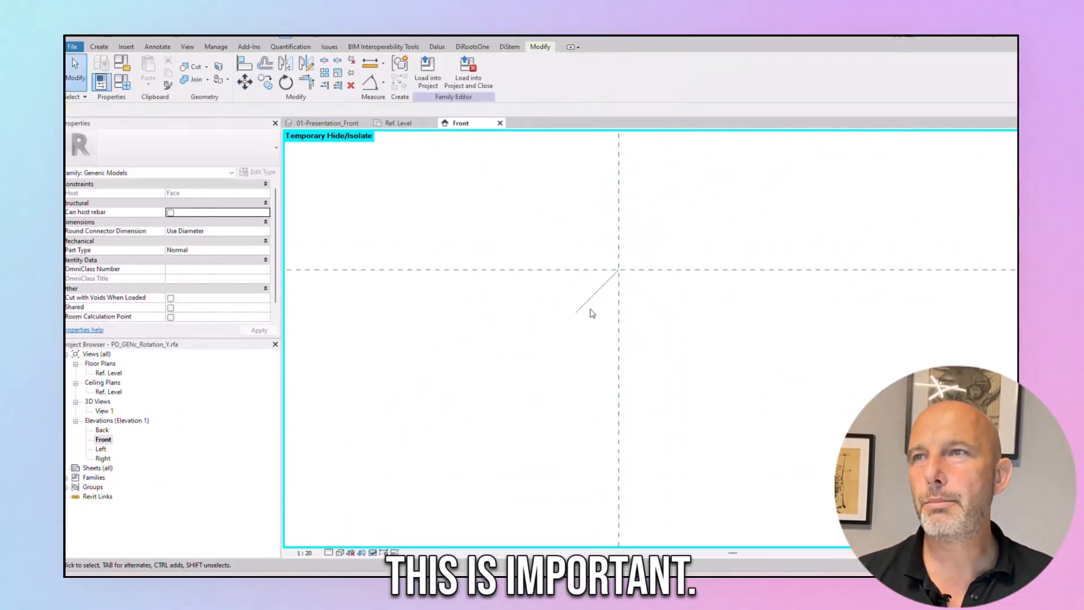
Step: Align and lock the reference line's upper end to both the vertical and the horizontal reference planes
left_click(600, 289)
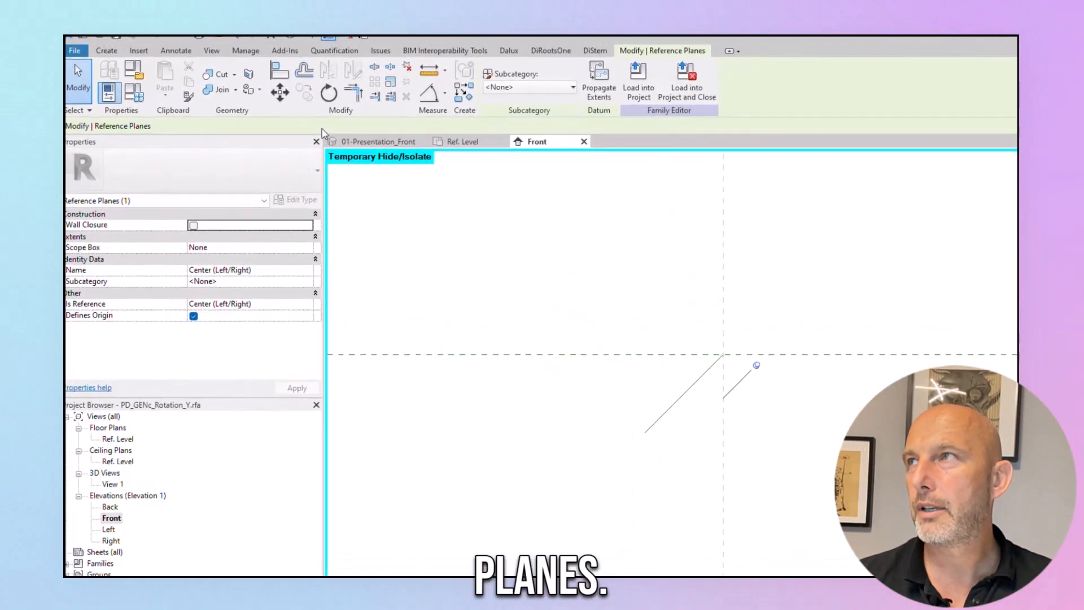
left_click(280, 71)
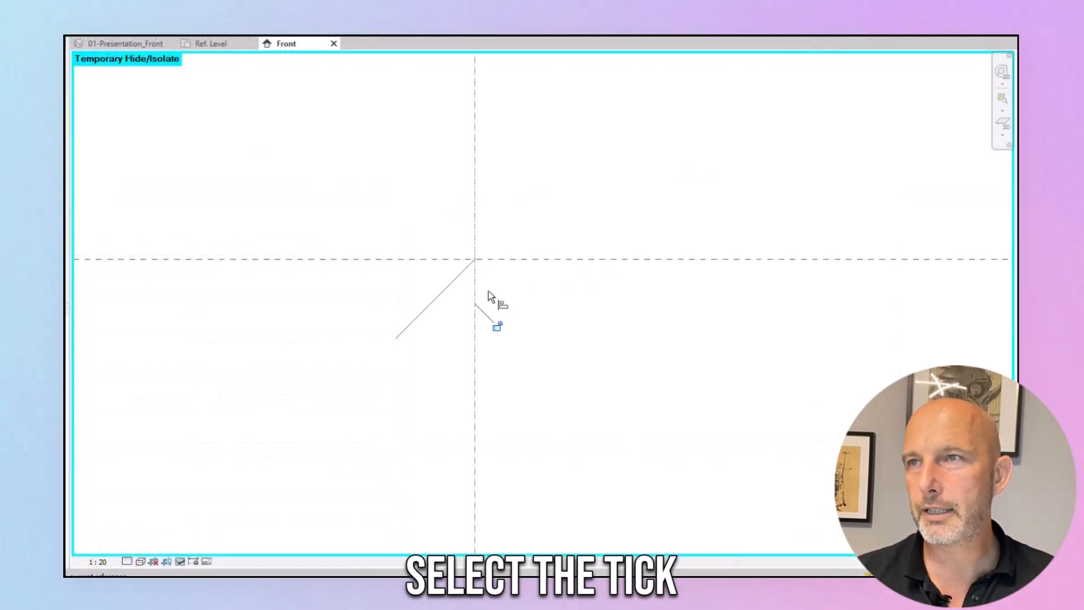
left_click(496, 326)
left_click(431, 259)
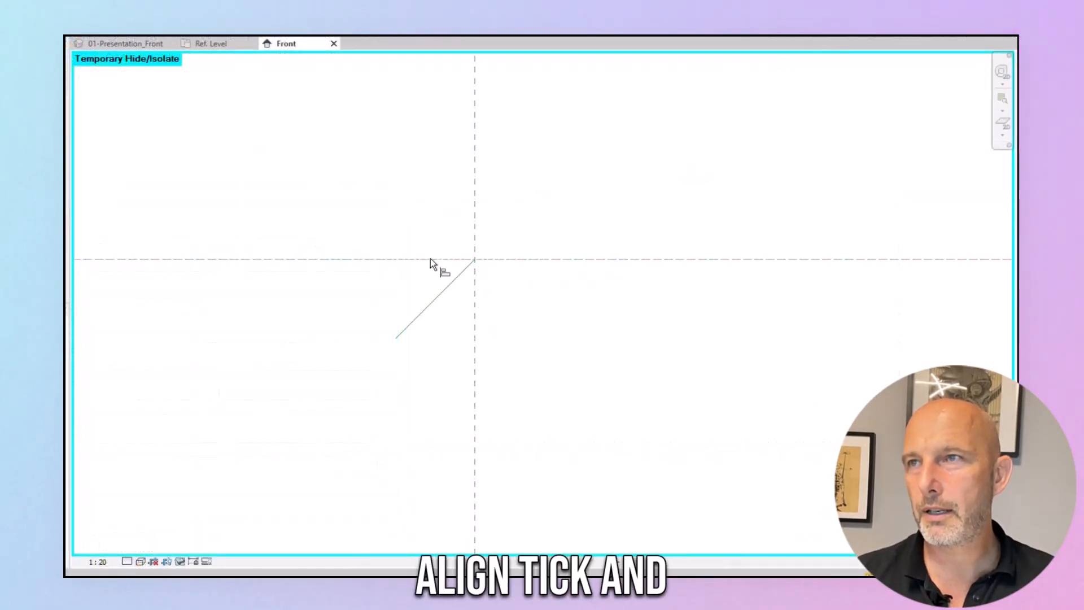
left_click(565, 238)
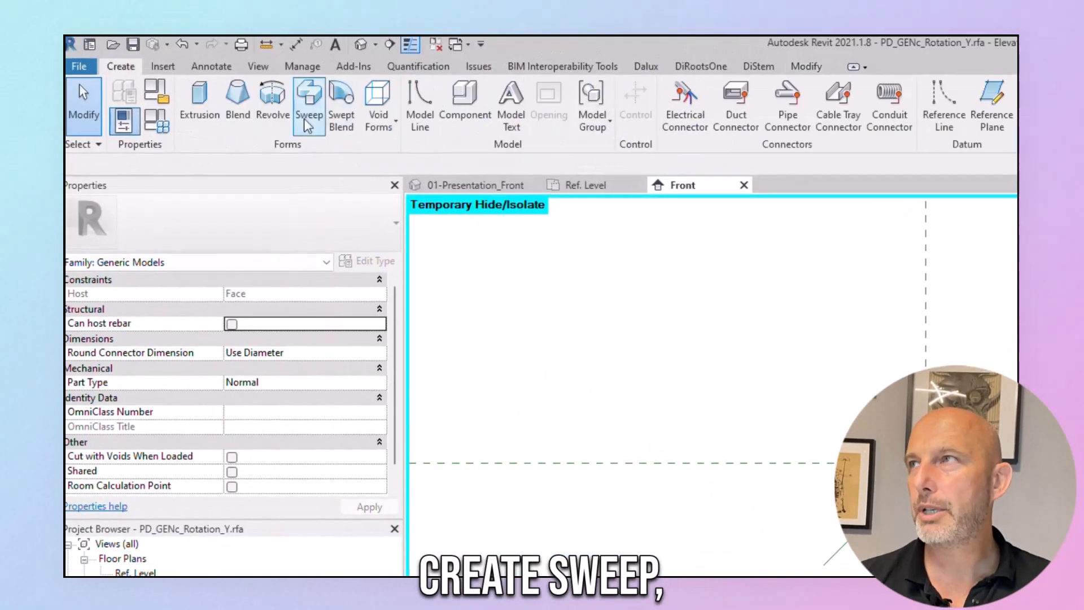
Step: Start a Sweep and pick the diagonal reference line as its path
left_click(308, 121)
left_click(799, 119)
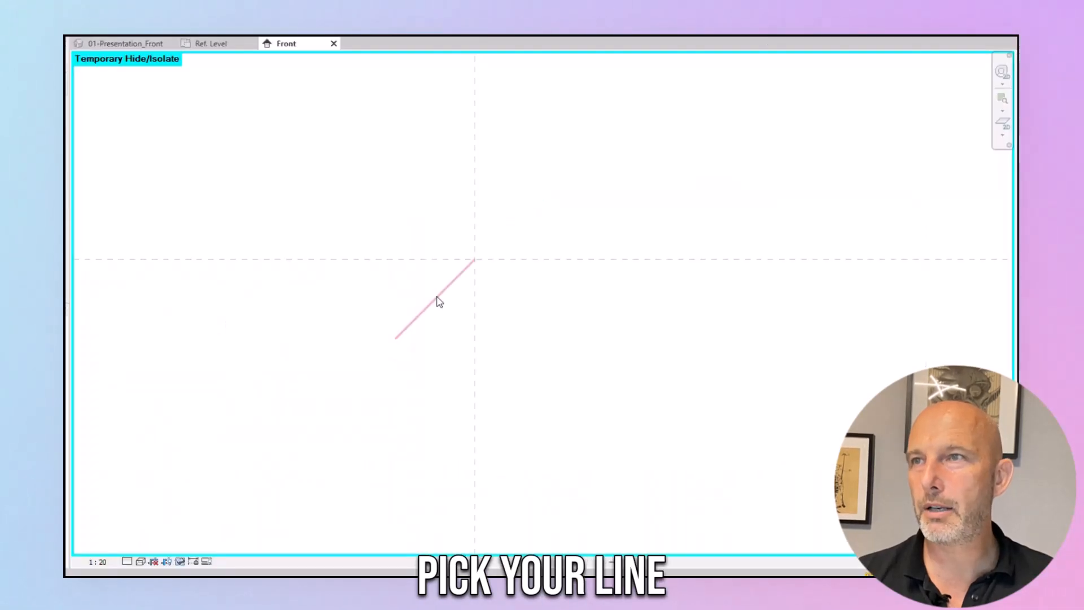
left_click(441, 304)
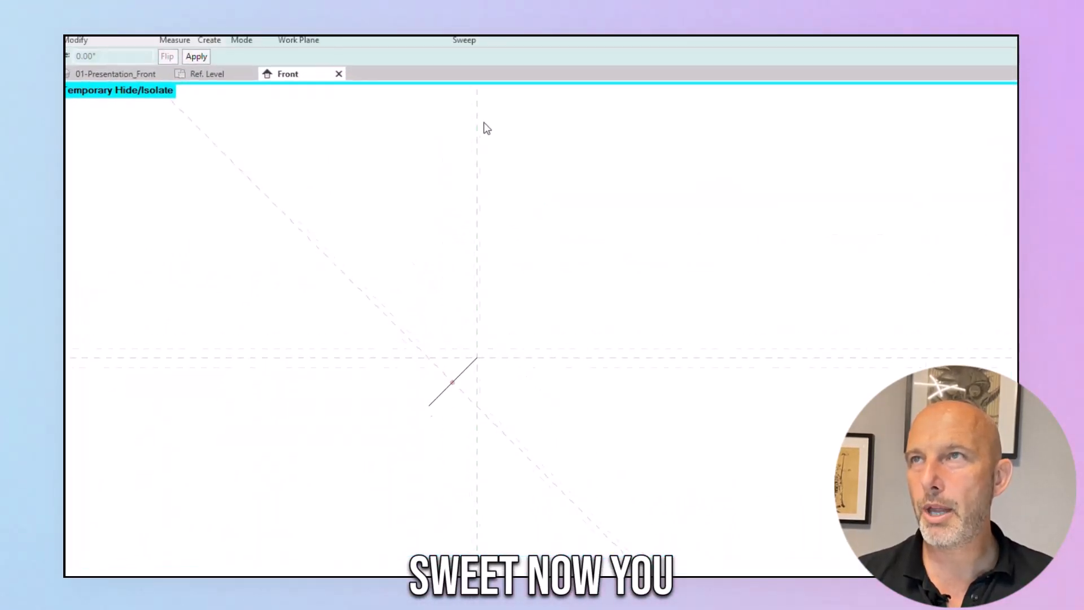
Step: Load the PD_Profile_PDio10mm profile family and assign PD_Profile_PDio10mm:PDio10mm as the sweep's profile
left_click(523, 79)
left_click(522, 79)
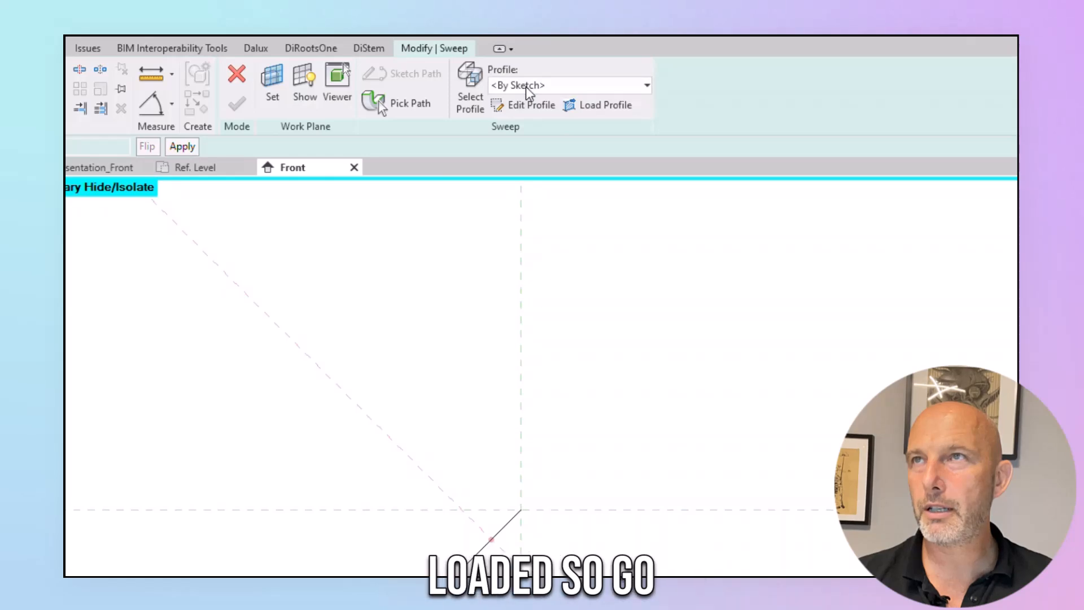
left_click(602, 106)
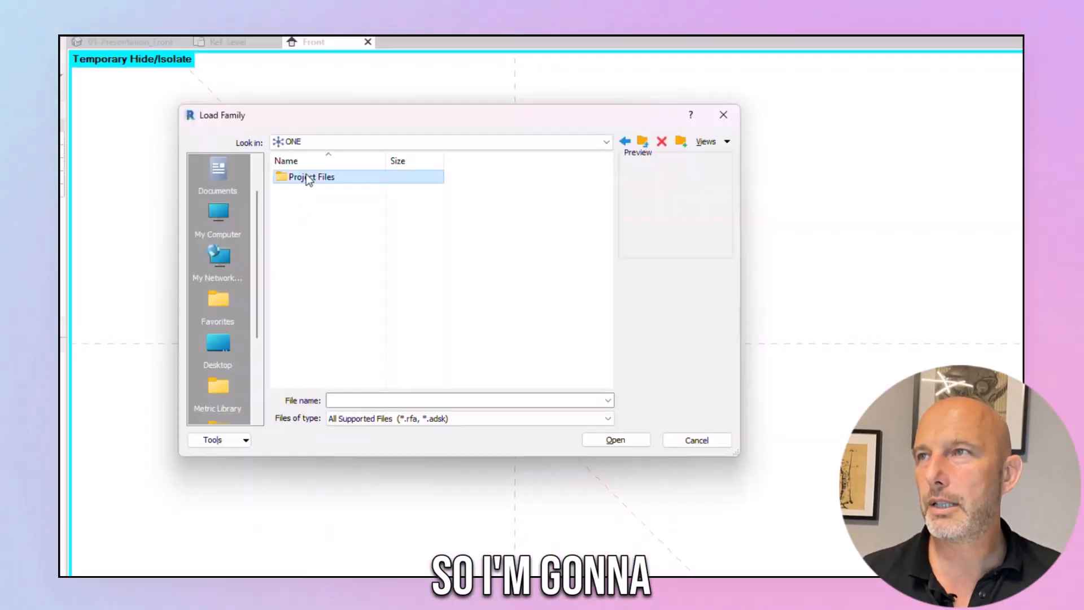
double_click(306, 177)
double_click(293, 216)
double_click(294, 372)
left_click(362, 246)
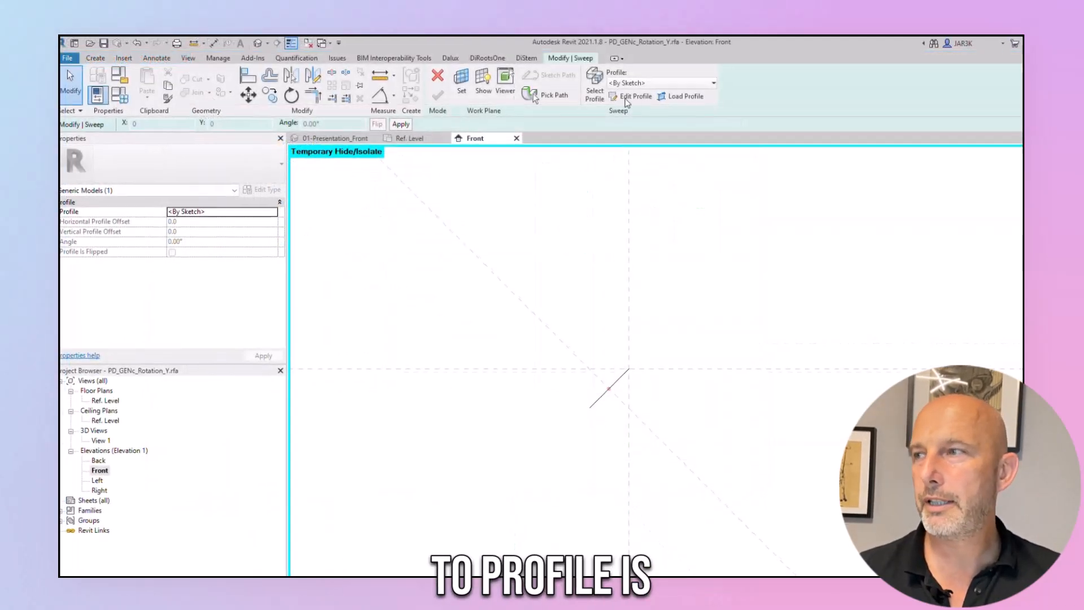
left_click(653, 84)
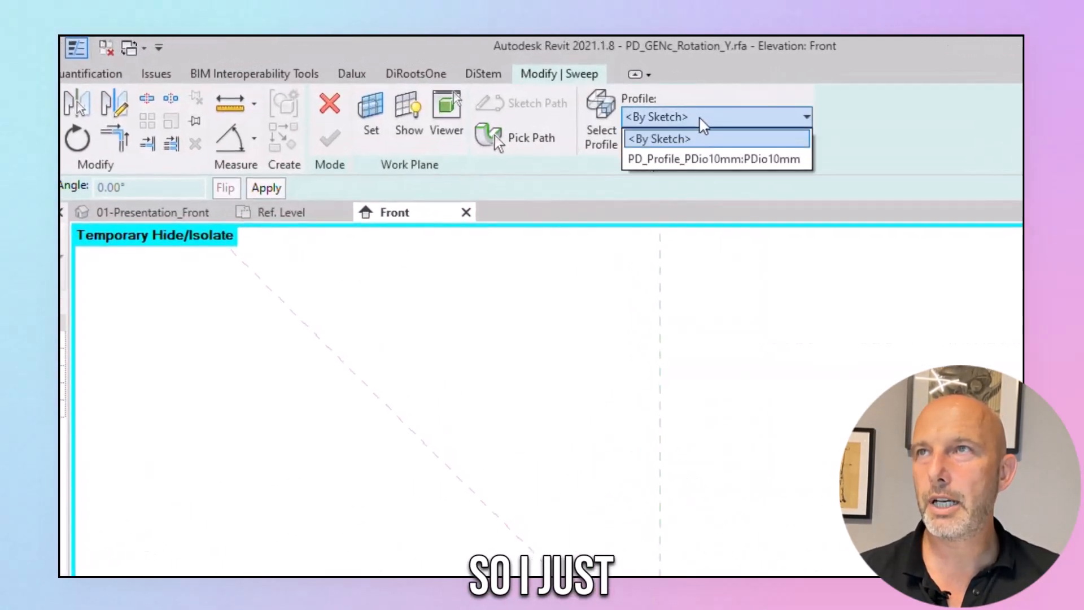
left_click(705, 160)
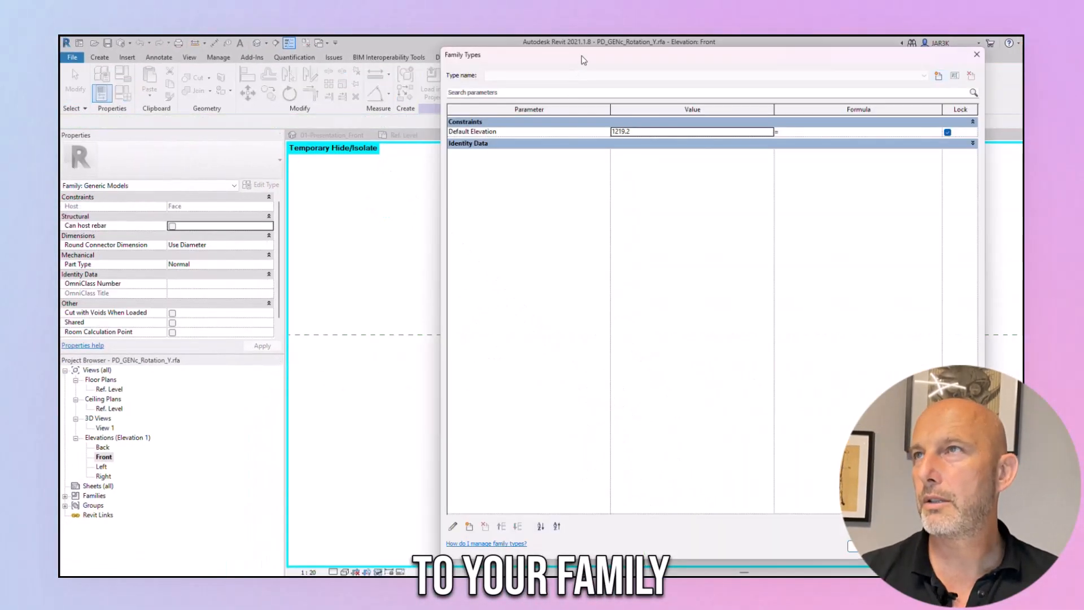
Step: Add the shared parameter PD_DIM_Rotate_Y from the DIM - Dimensions (General) group to the family
left_click_drag(581, 58, 299, 64)
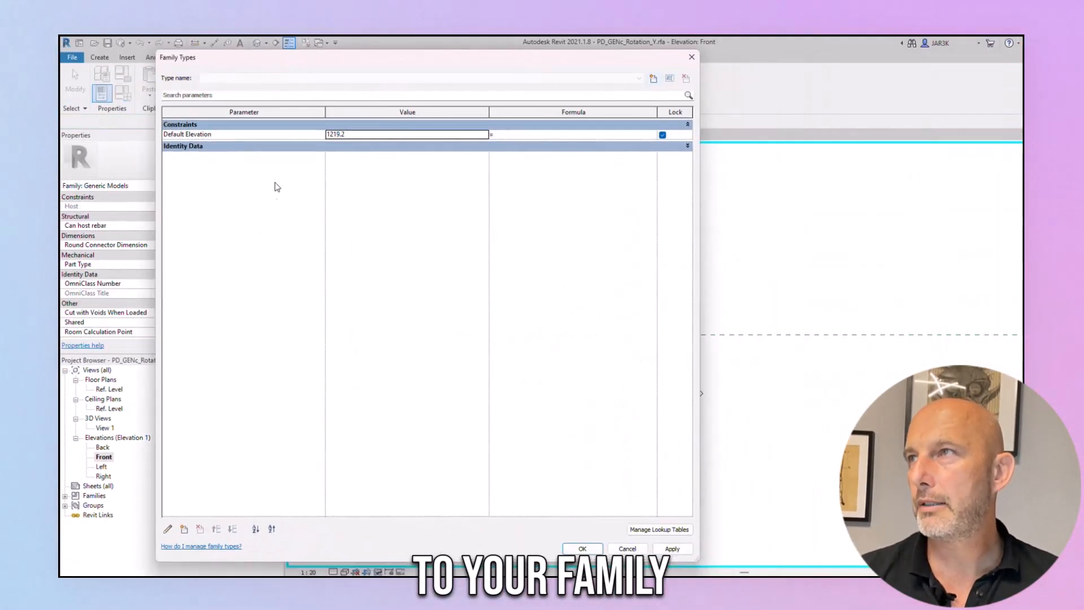
left_click(184, 529)
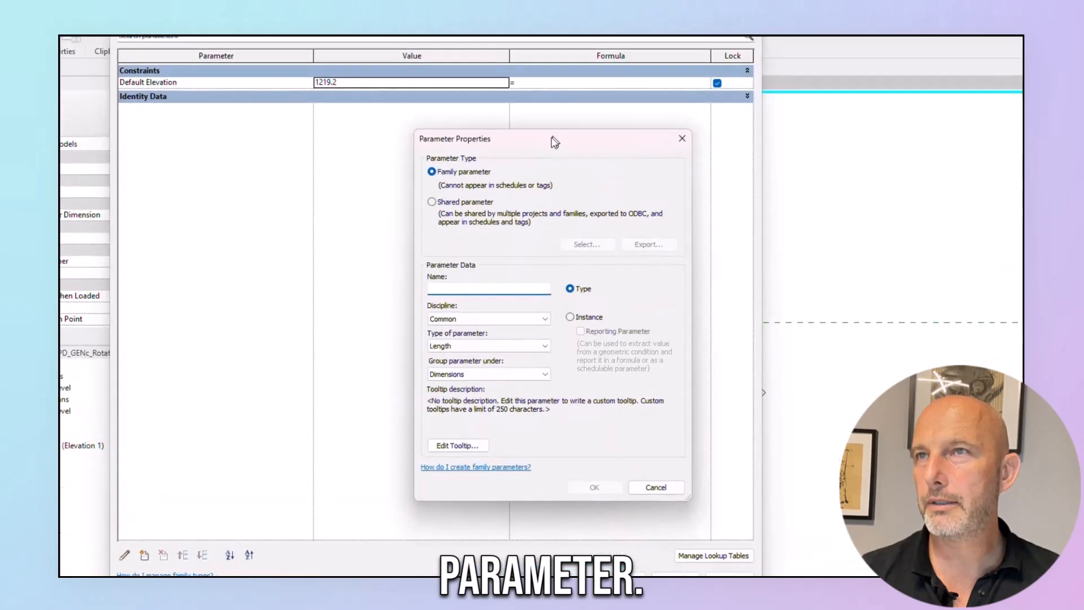
left_click(439, 171)
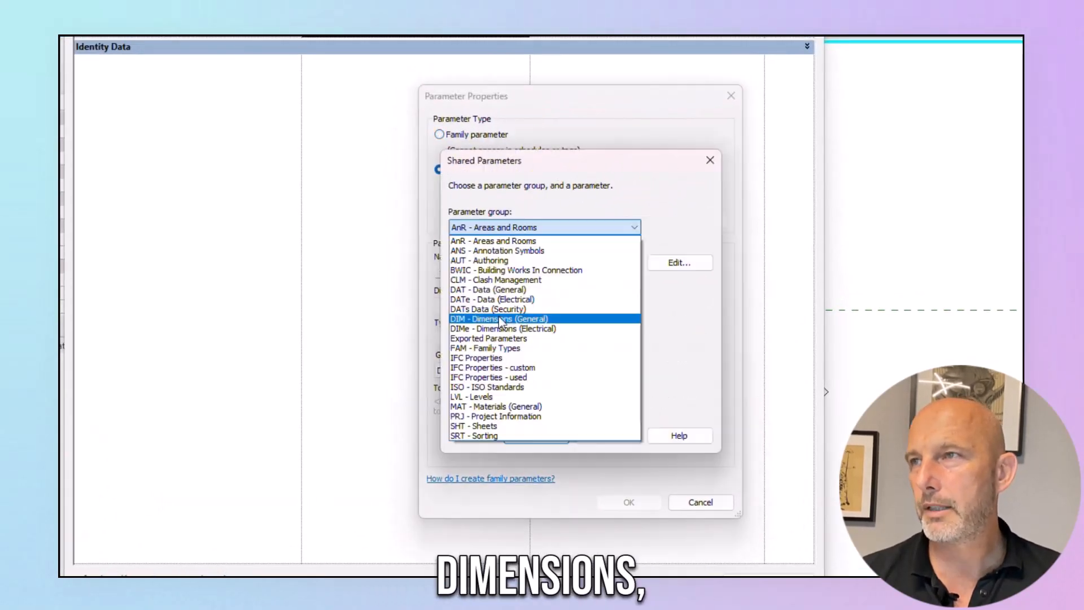
left_click(544, 314)
scroll(499, 335, "down", 12)
scroll(499, 334, "down", 4)
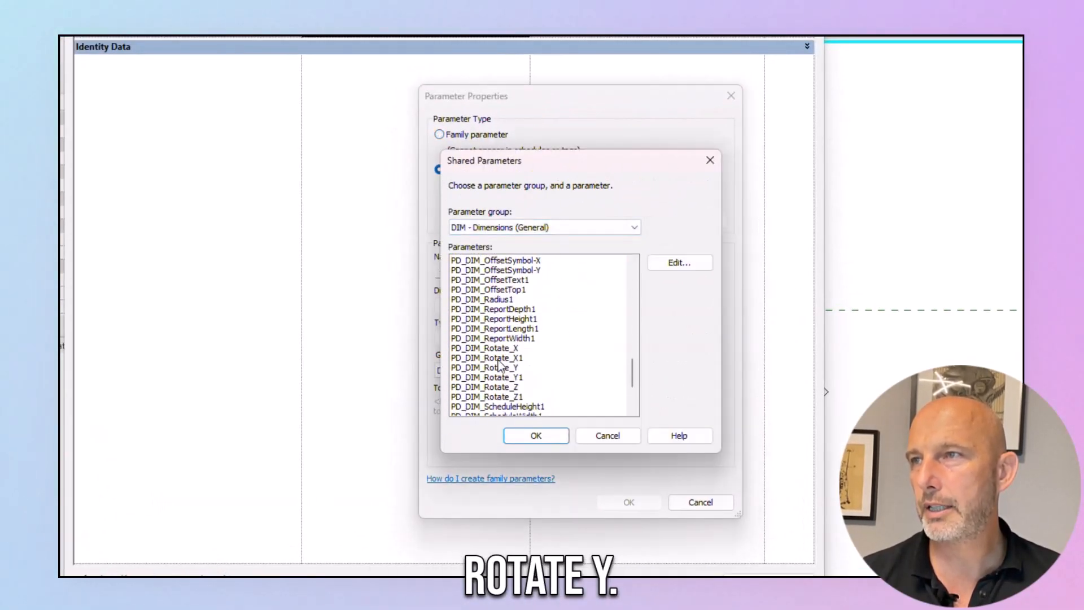
left_click(505, 369)
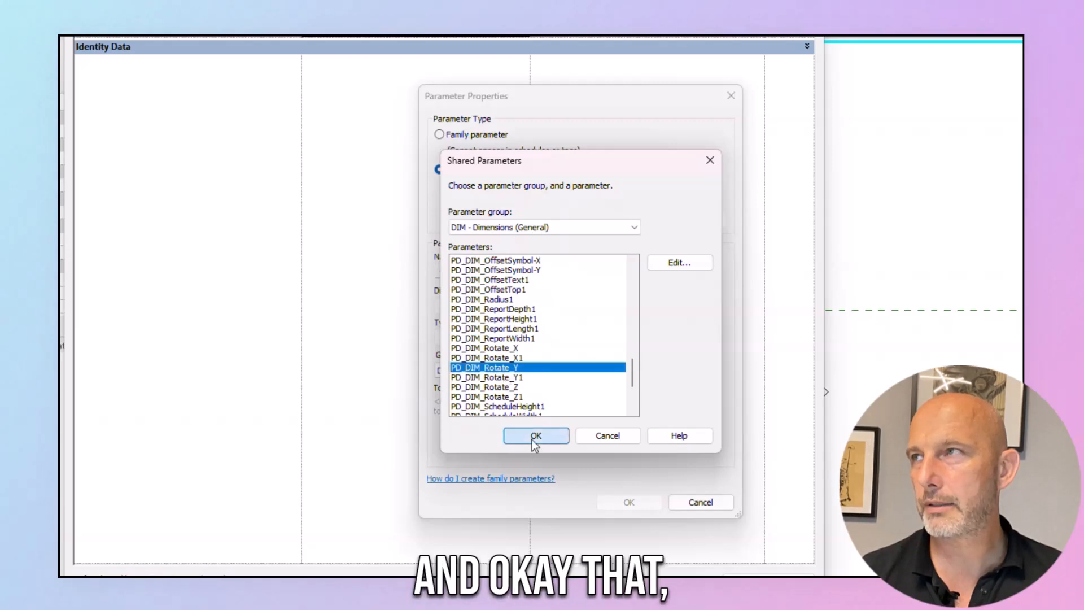
left_click(534, 437)
left_click(617, 501)
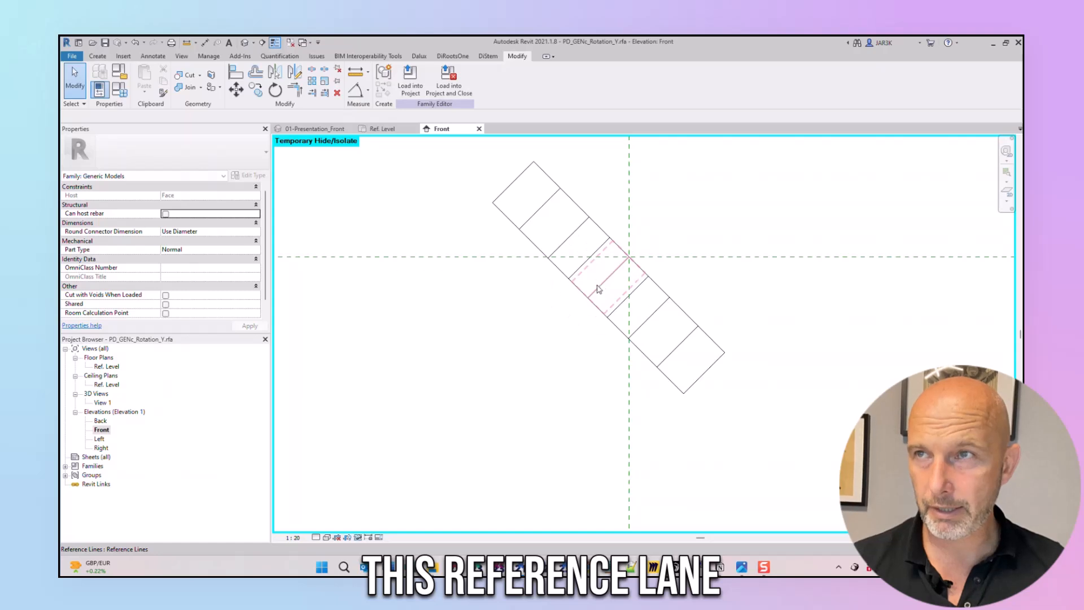
Step: Temporarily hide the sweep in the Front elevation to expose the reference line
left_click(574, 281)
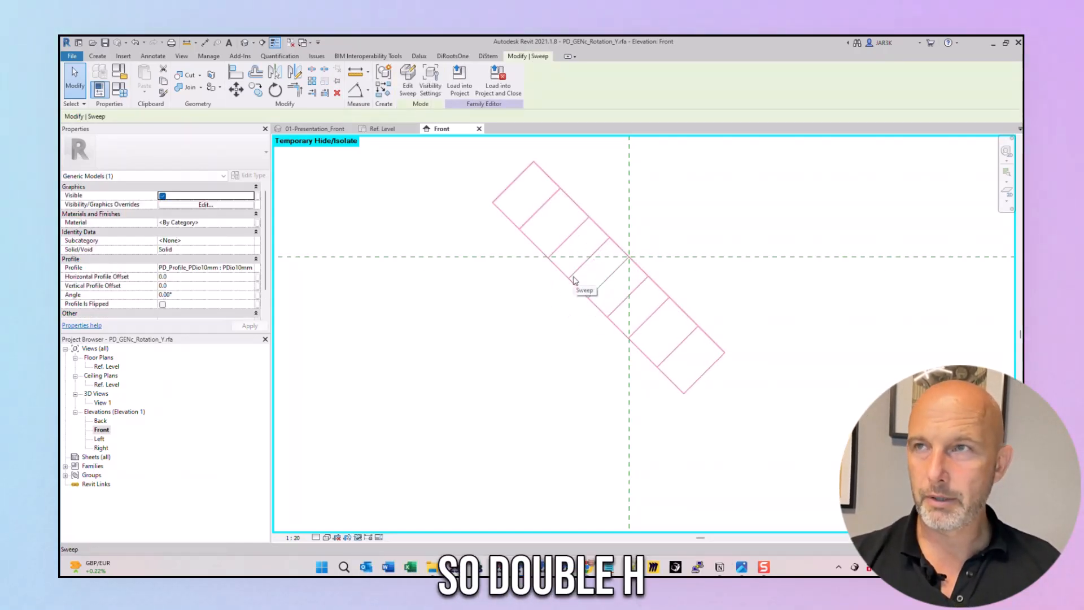
key("h")
key("h")
Step: Place an angular dimension between the diagonal reference line and the vertical reference plane
left_click(355, 88)
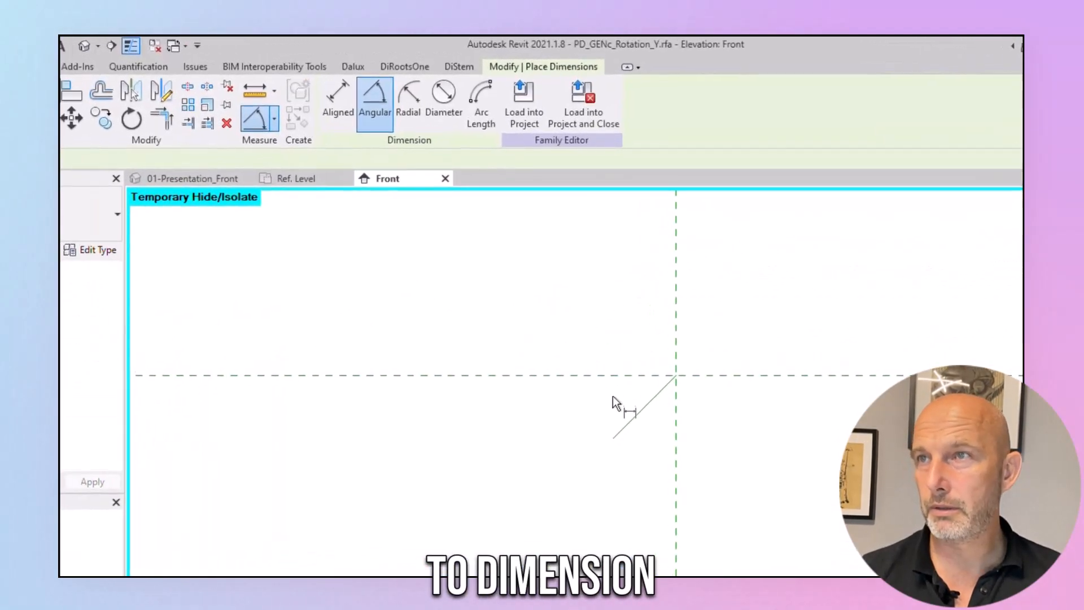
left_click(368, 91)
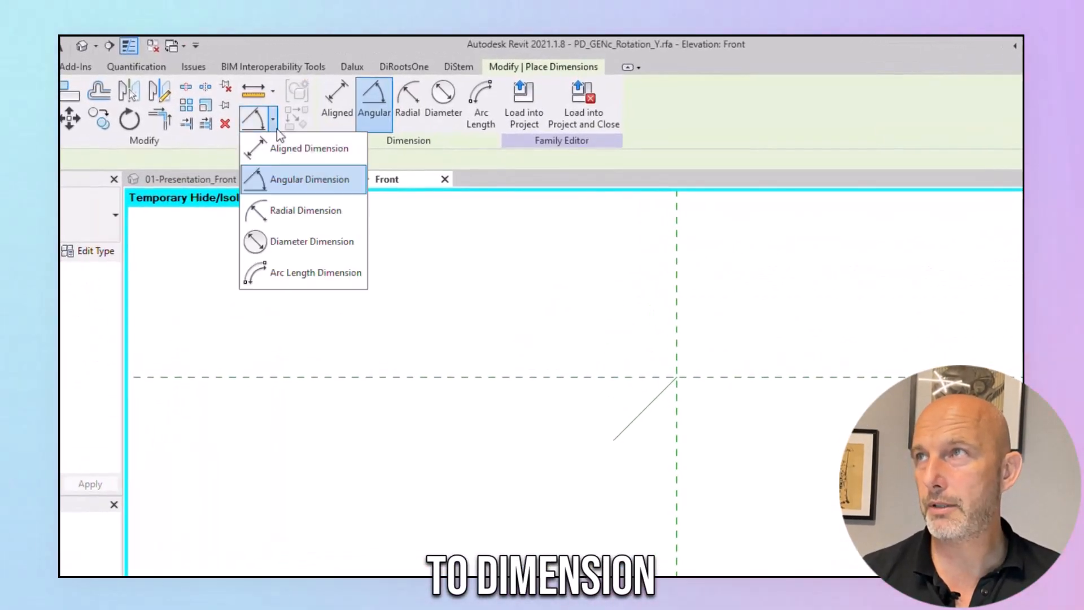
left_click(299, 180)
left_click(489, 247)
left_click(523, 257)
scroll(466, 314, "down", 8)
middle_click_drag(446, 497, 558, 206)
scroll(545, 263, "down", 5)
left_click(481, 434)
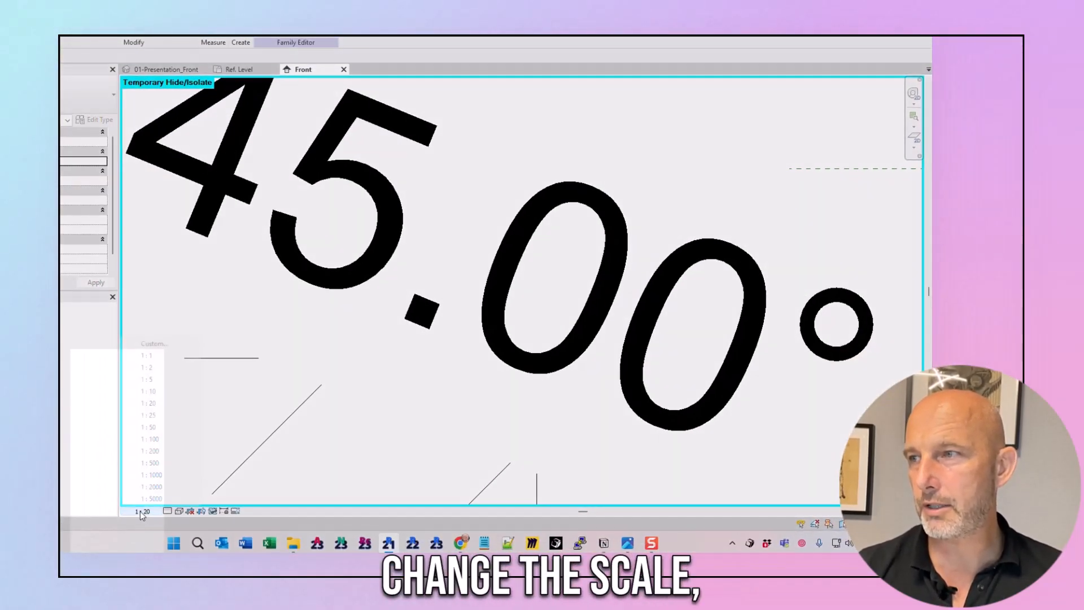
Step: Set the Front elevation's view scale to 1:5 to shrink the dimension text
left_click(141, 511)
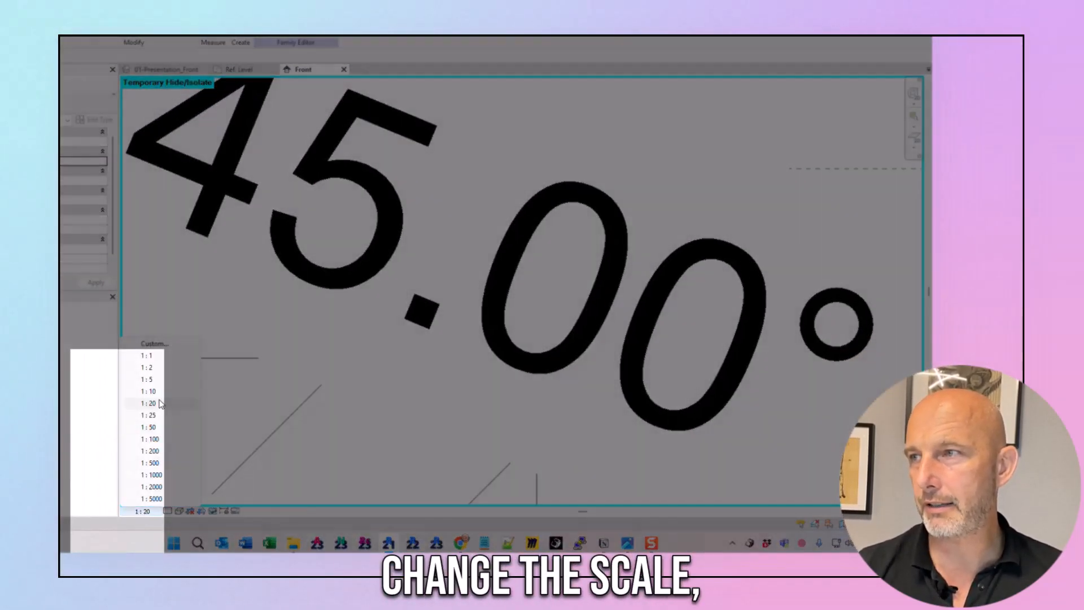
left_click(144, 382)
scroll(469, 231, "up", 2)
scroll(481, 275, "down", 2)
middle_click_drag(473, 288, 452, 271)
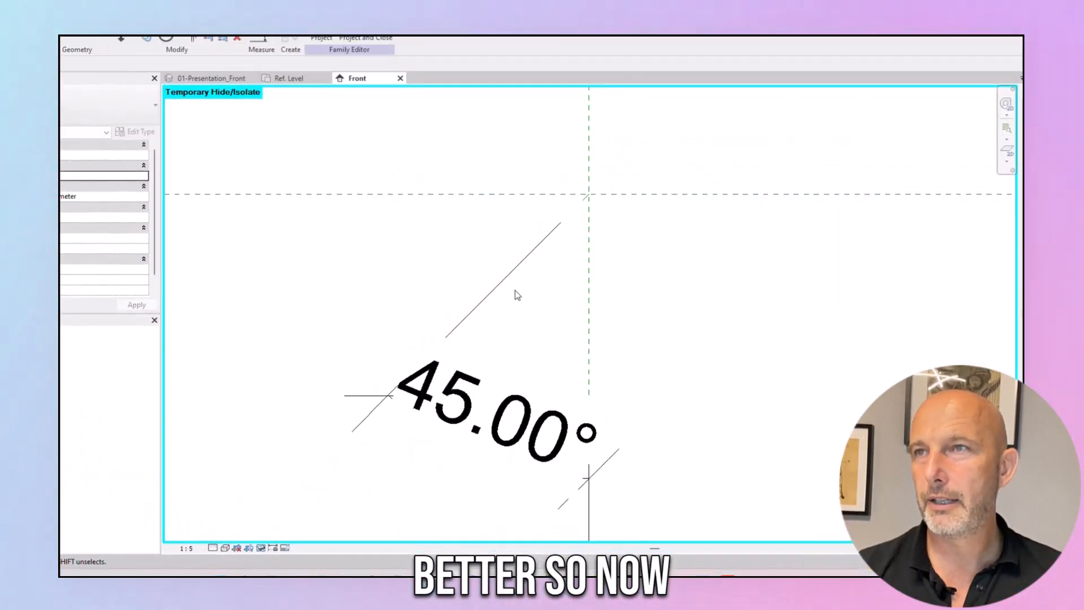
Step: Label the angular dimension with PD_DIM_Rotate_Y and reset the view's temporary hide/isolate
left_click(536, 248)
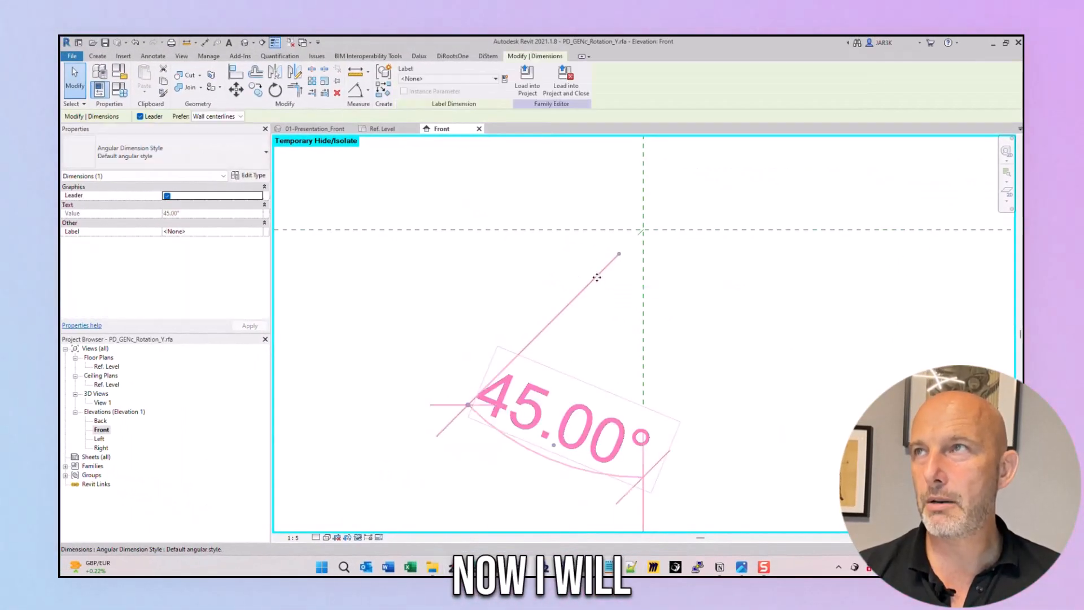
left_click(465, 79)
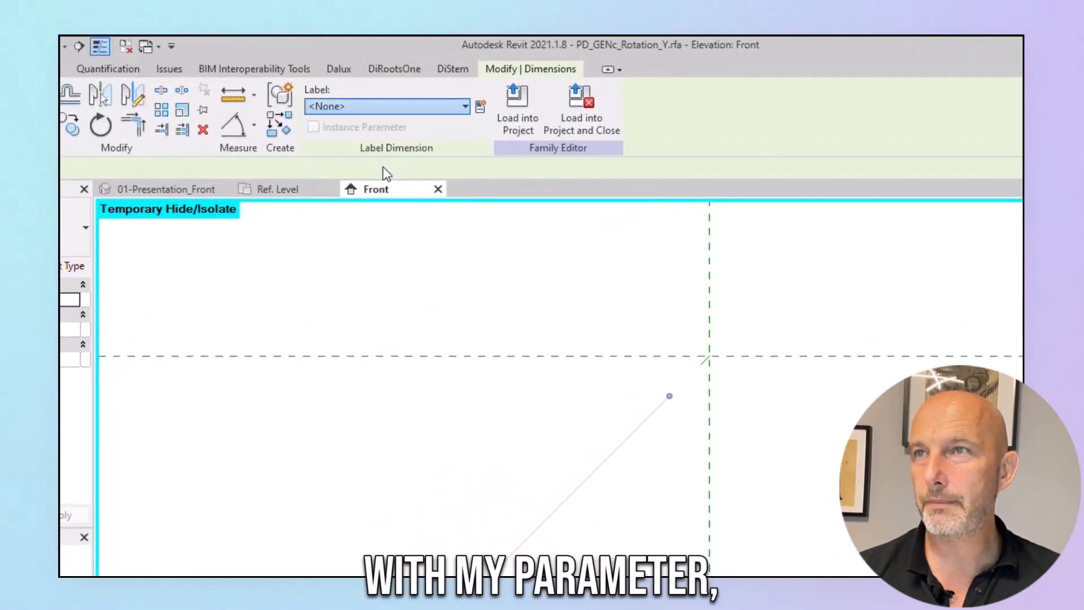
left_click(382, 167)
left_click(238, 550)
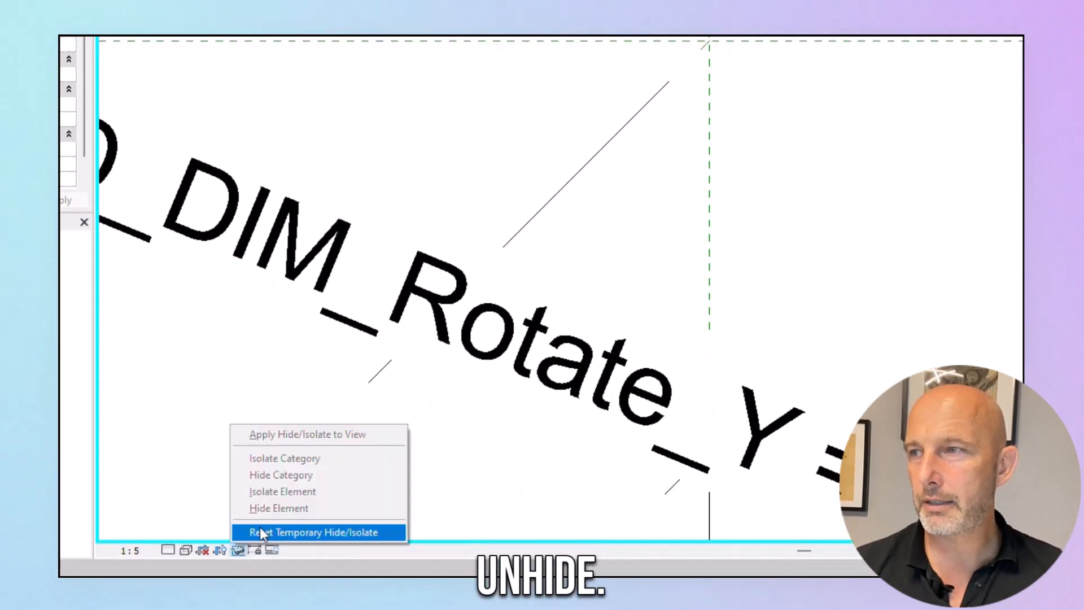
left_click(259, 533)
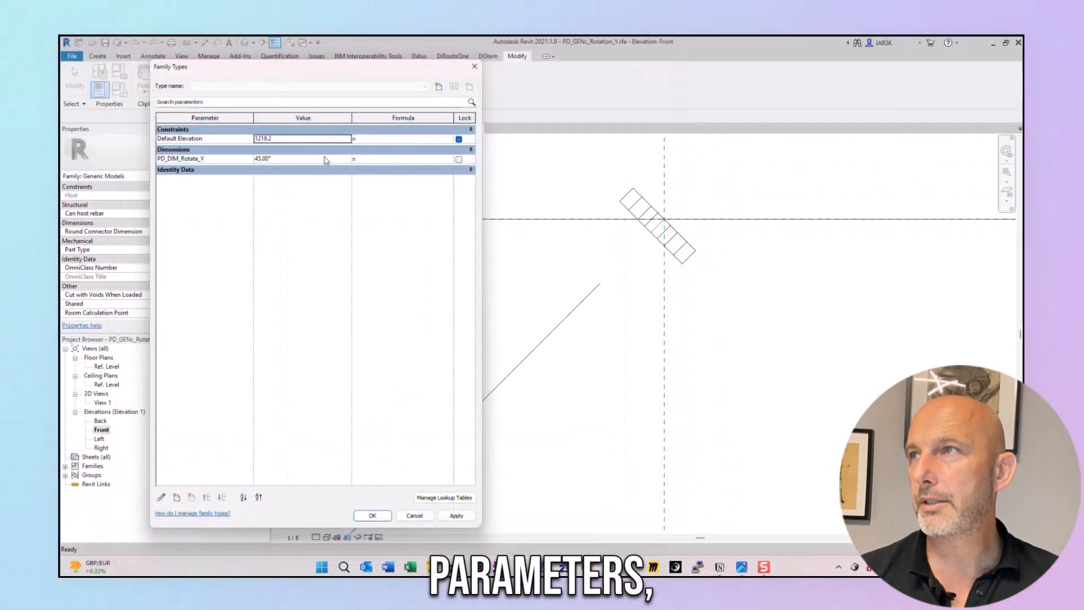
Step: Set the PD_DIM_Rotate_Y parameter to 0° in the family types and apply it
left_click(321, 159)
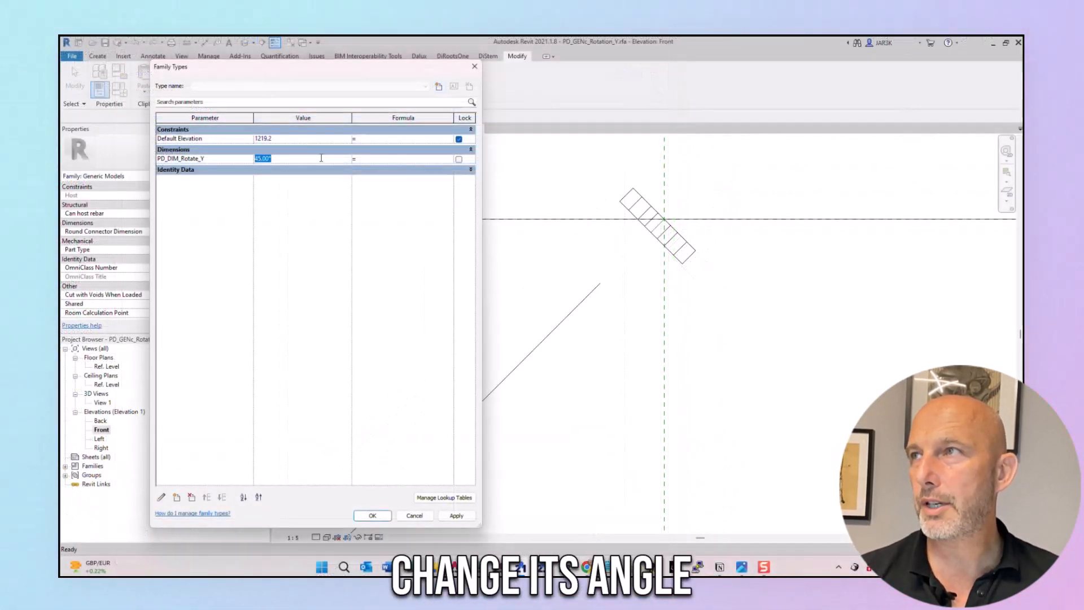
left_click(444, 517)
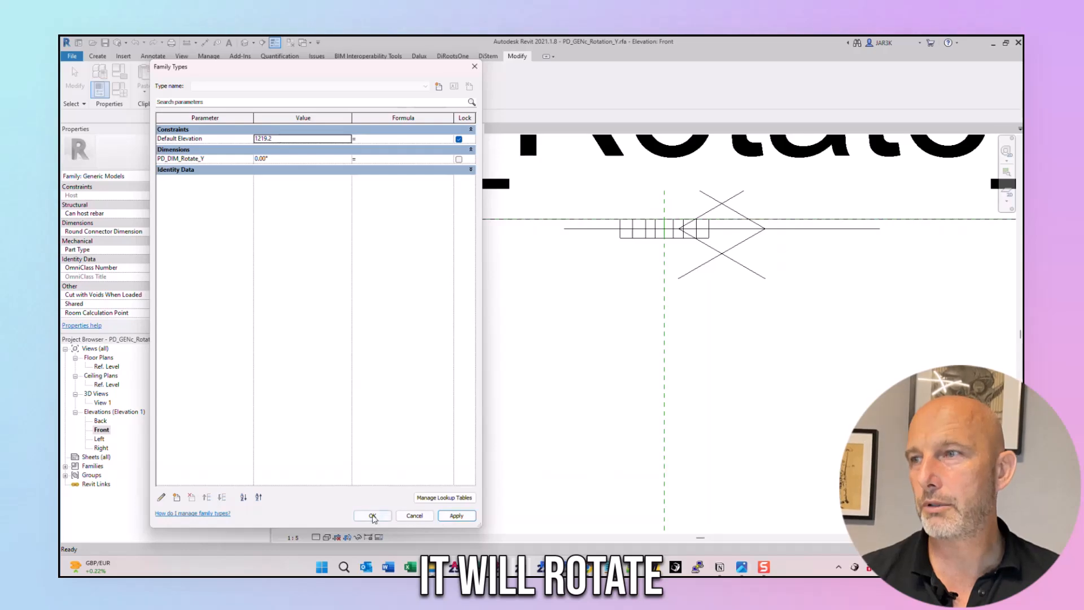
left_click(372, 516)
Step: Open the Ref. Level floor plan and select the sweep to inspect it from above
left_click(107, 367)
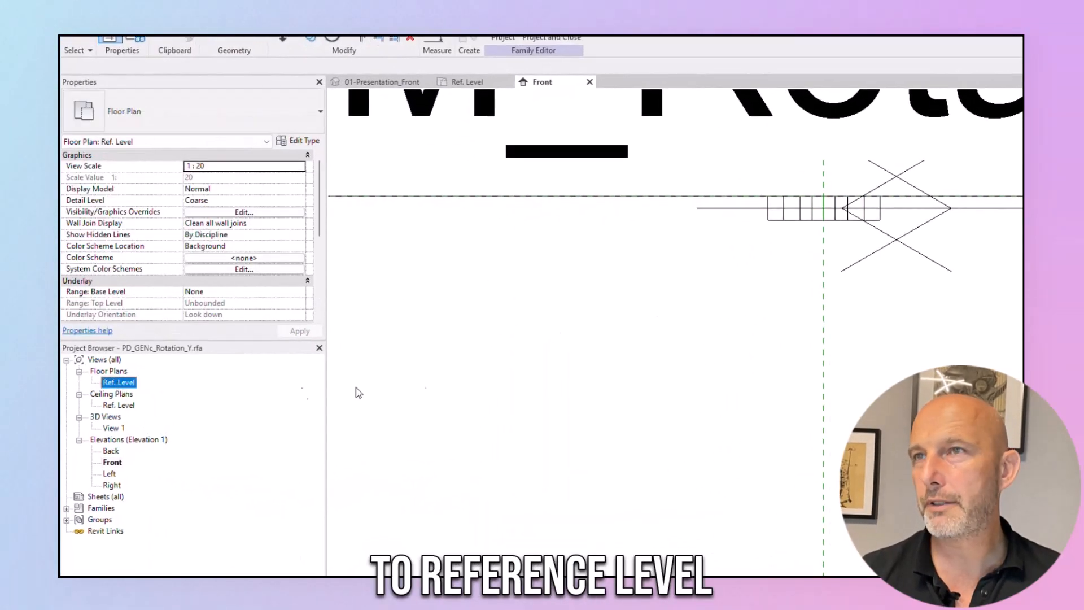
scroll(584, 347, "up", 2)
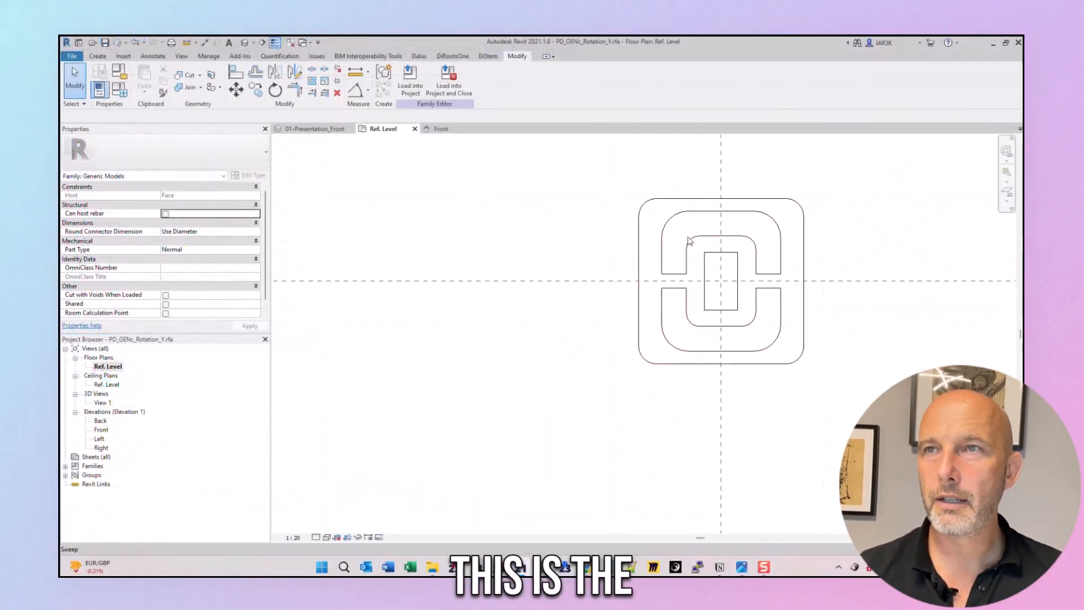
left_click(676, 198)
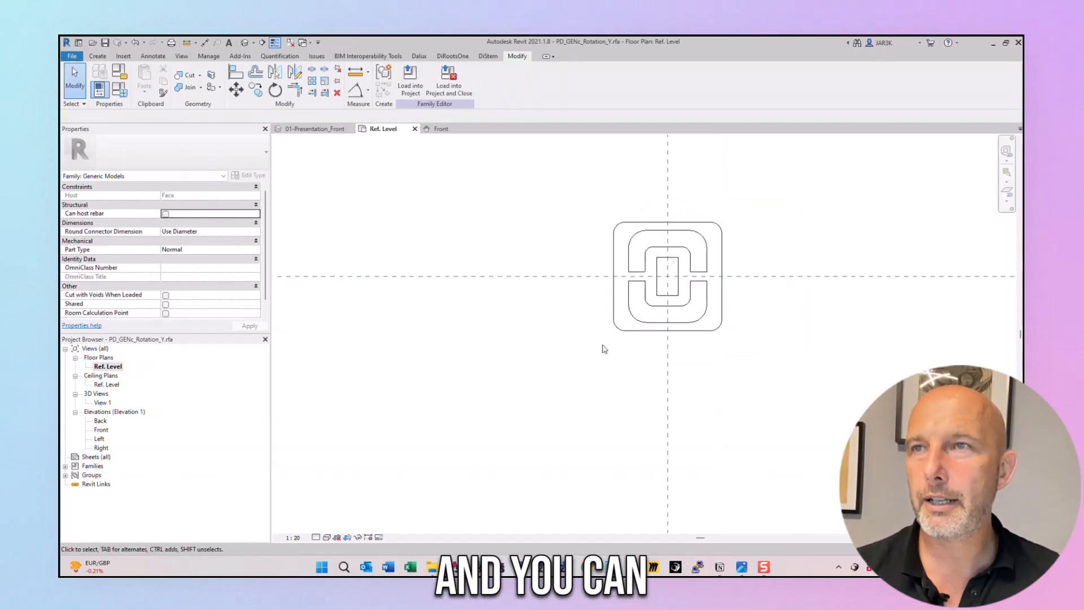
left_click(615, 321)
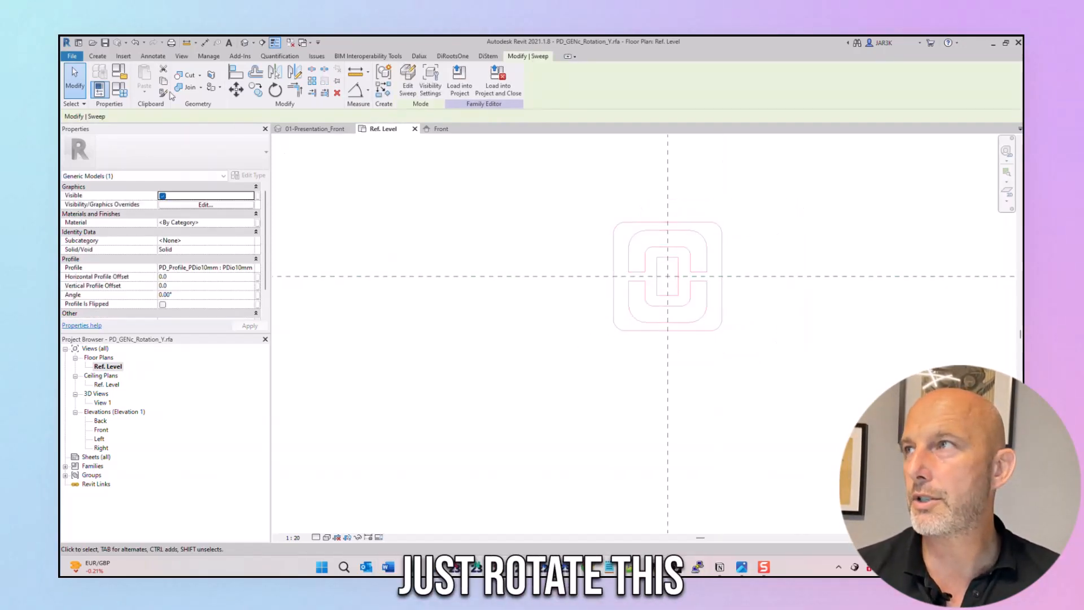
Step: Test the sweep's rotation in plan by applying 45°, 90° and finally 0° to PD_DIM_Rotate_Y
left_click(125, 92)
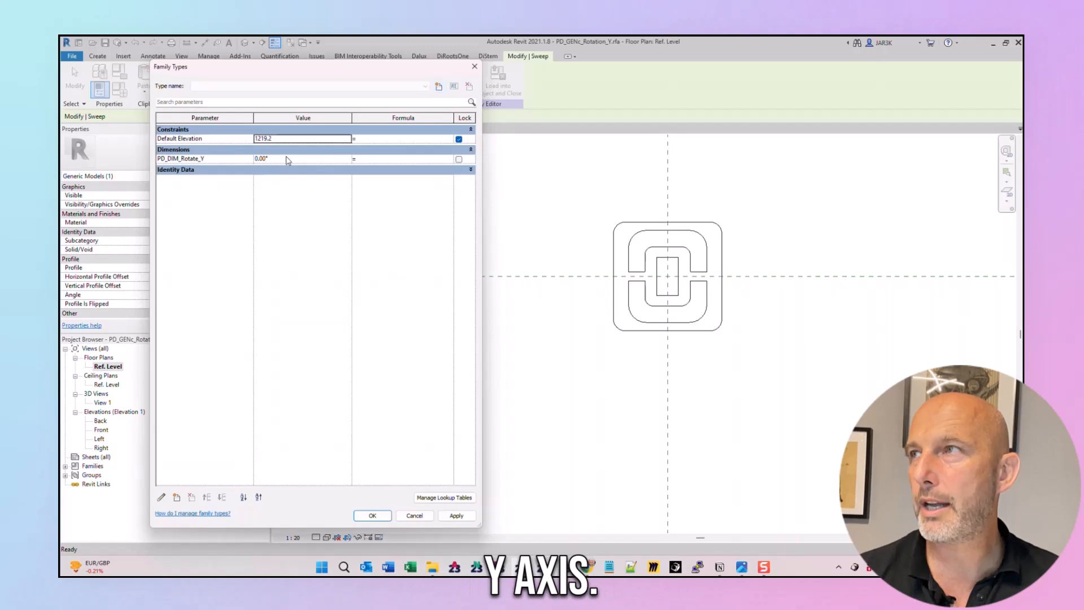
left_click(287, 157)
type("45")
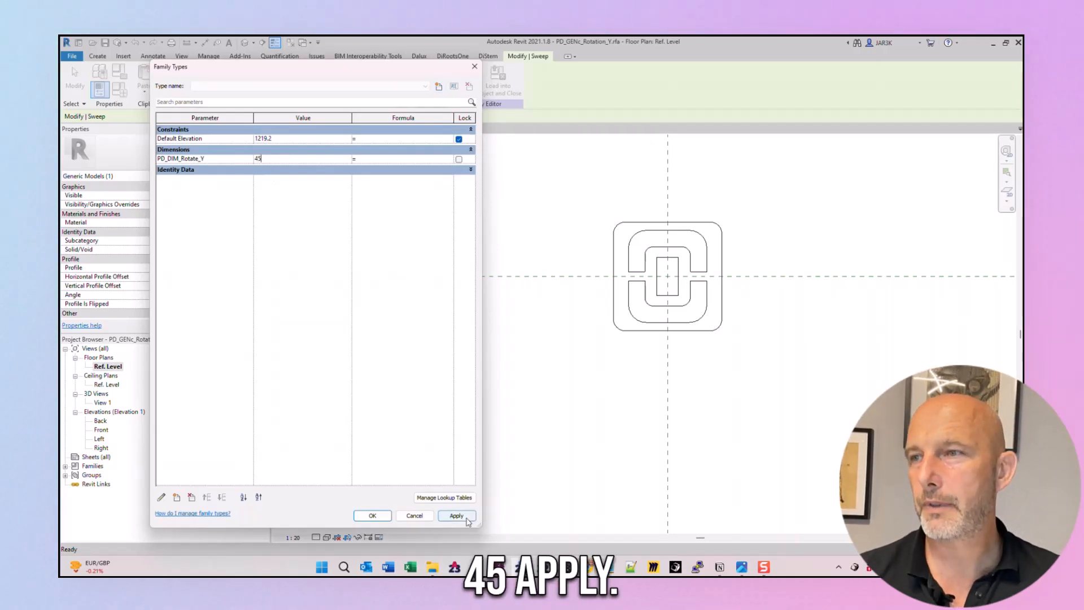
left_click(467, 519)
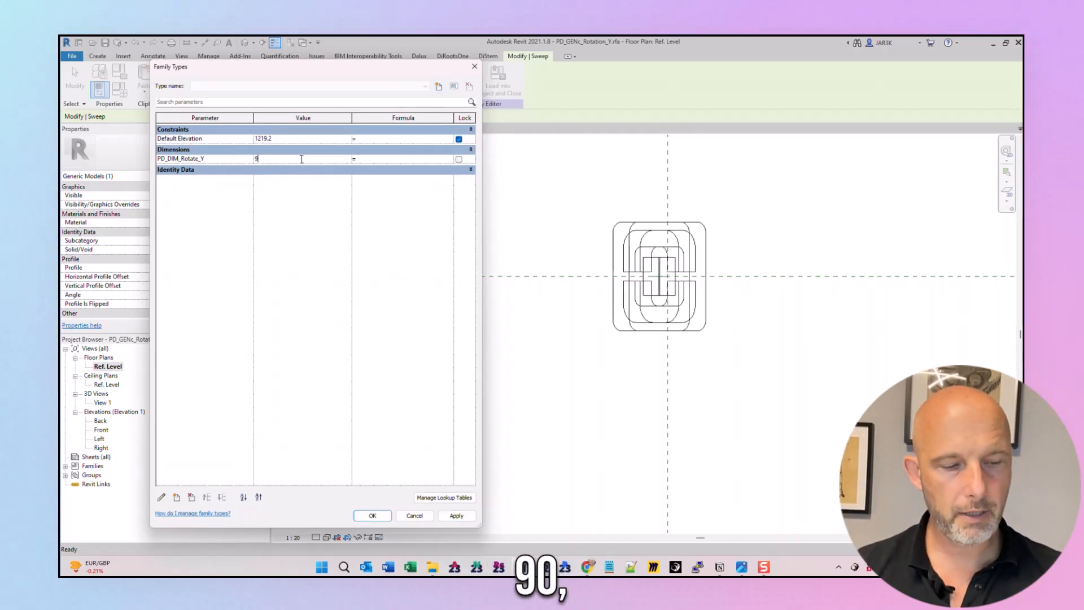
left_click(457, 515)
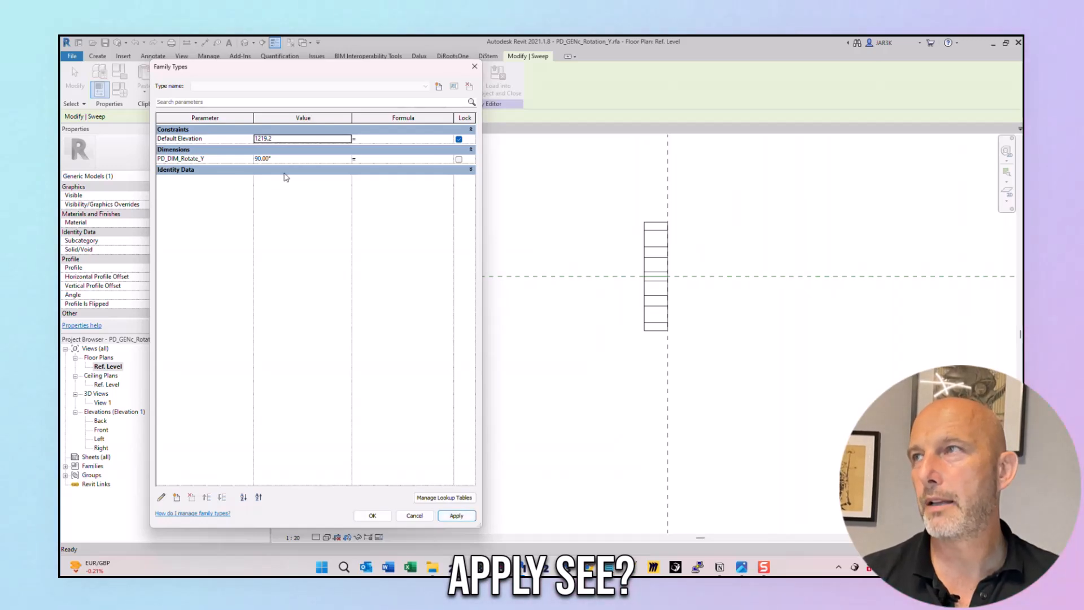
left_click(291, 160)
type("0")
key("Return")
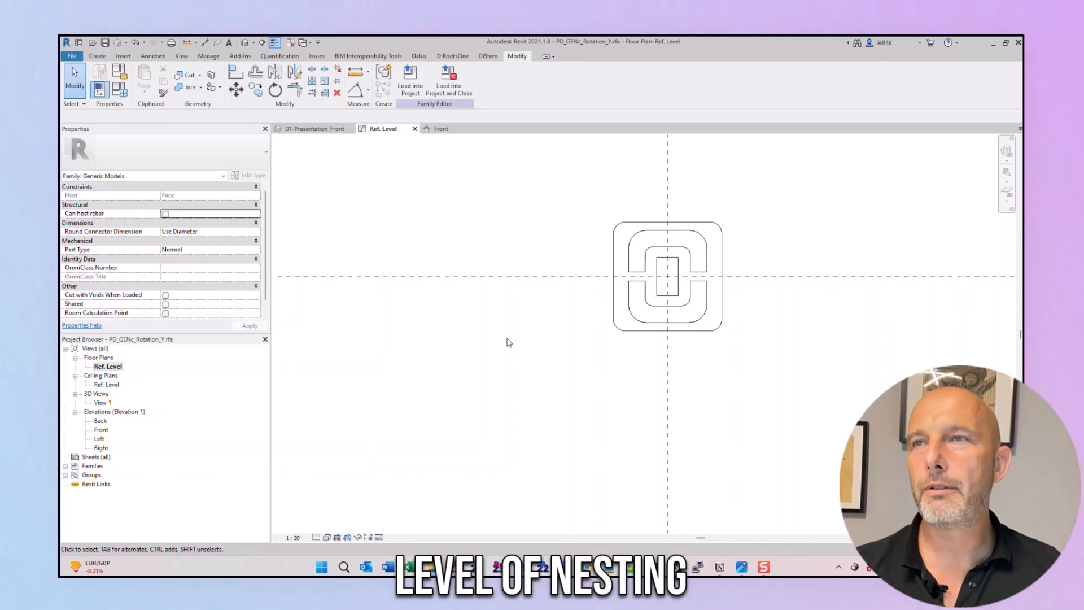
Step: Save the family and create another one from the Metric Generic Model face based.rft template
left_click(105, 43)
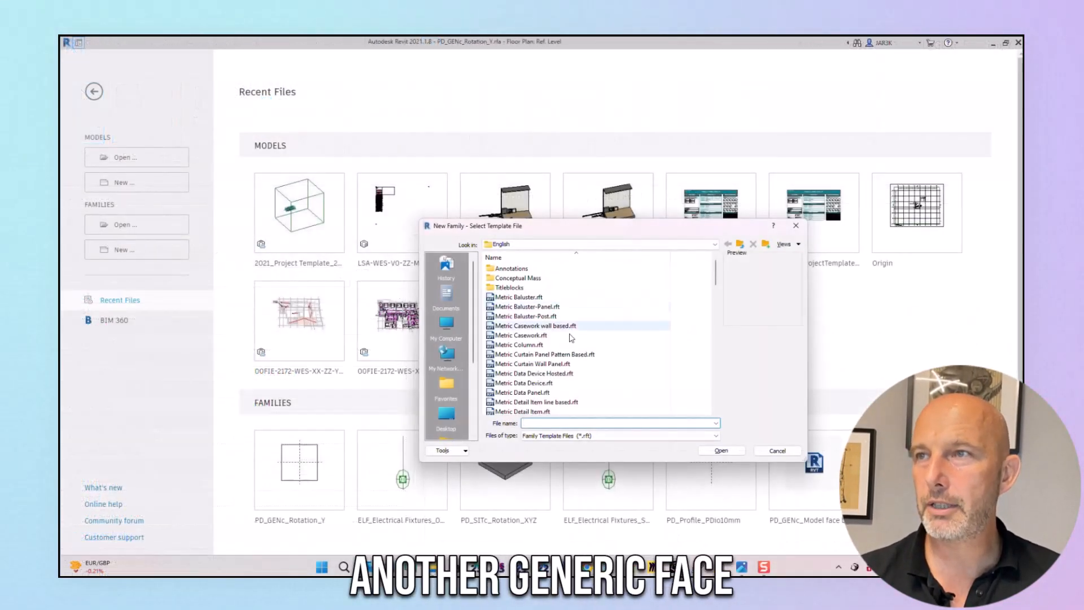
scroll(558, 357, "down", 3)
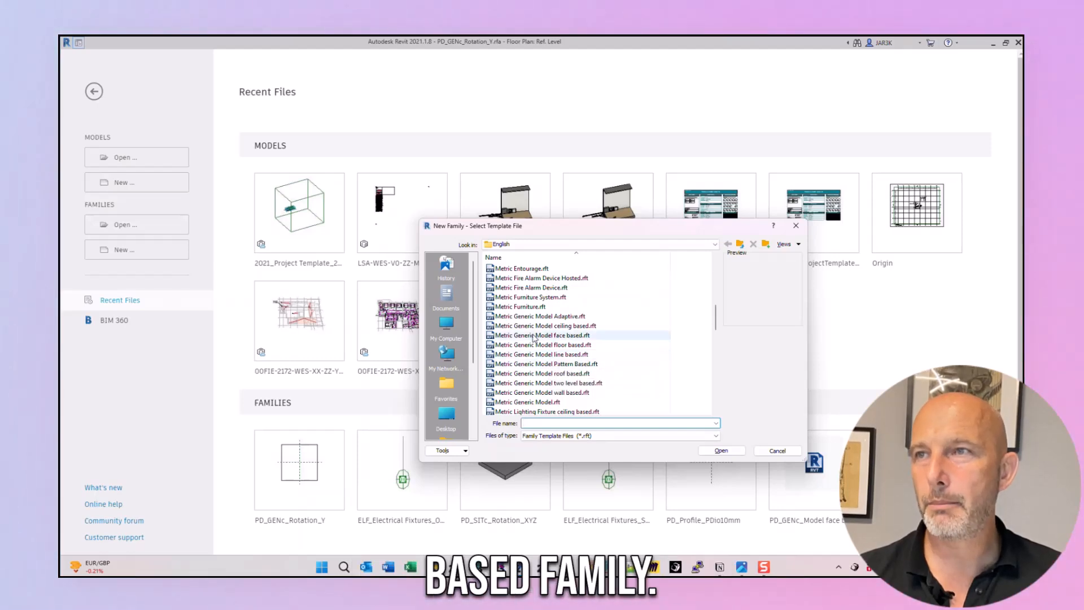
left_click(534, 335)
left_click(716, 451)
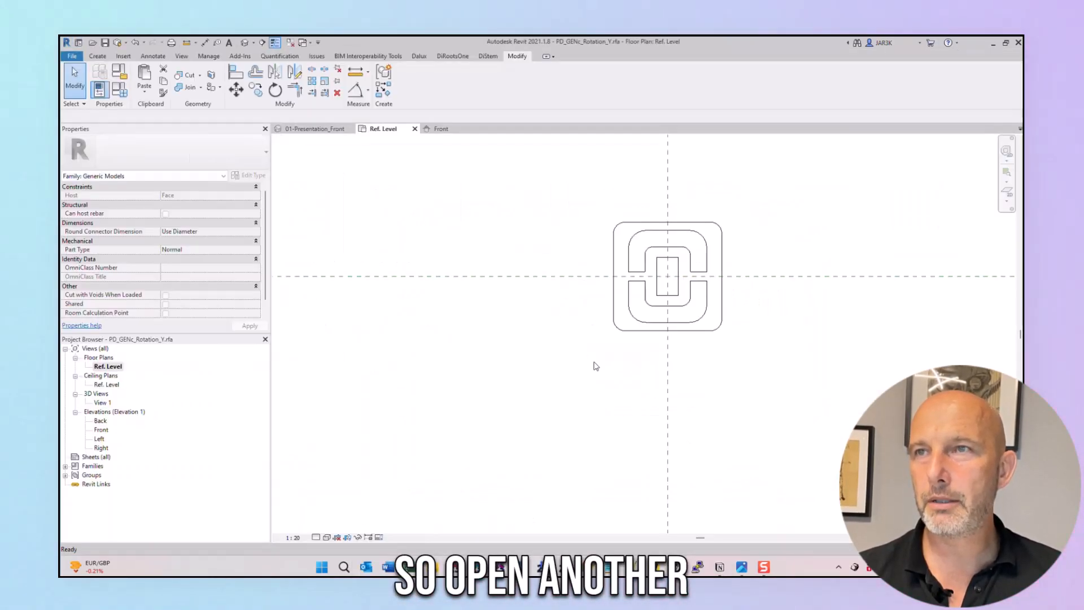
Step: Save the new face-based family as PD_GENc_Rotation_YZ
left_click(72, 55)
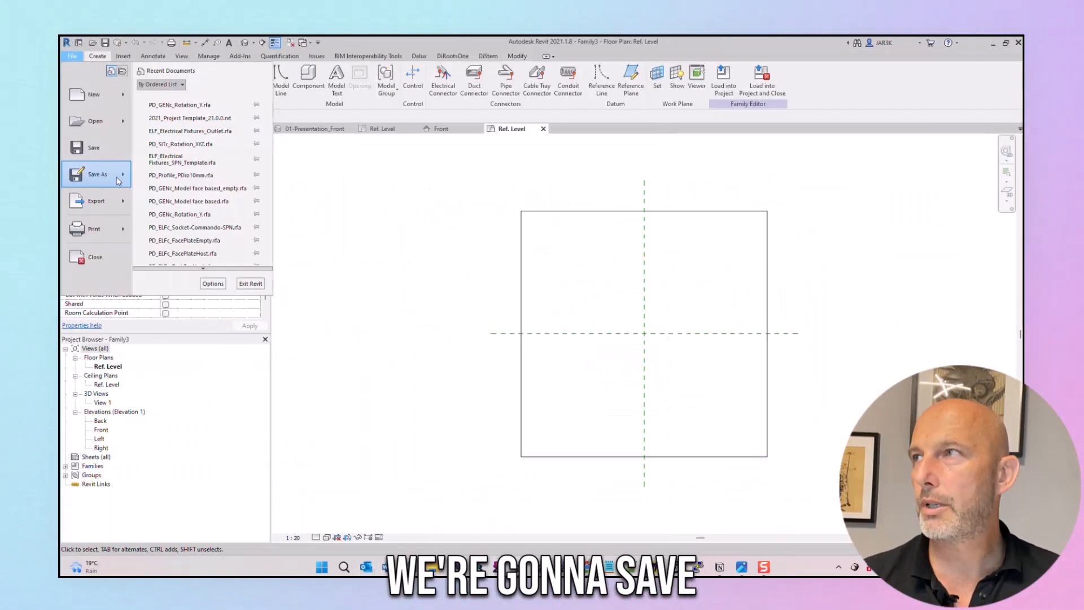
mouse_move(117, 181)
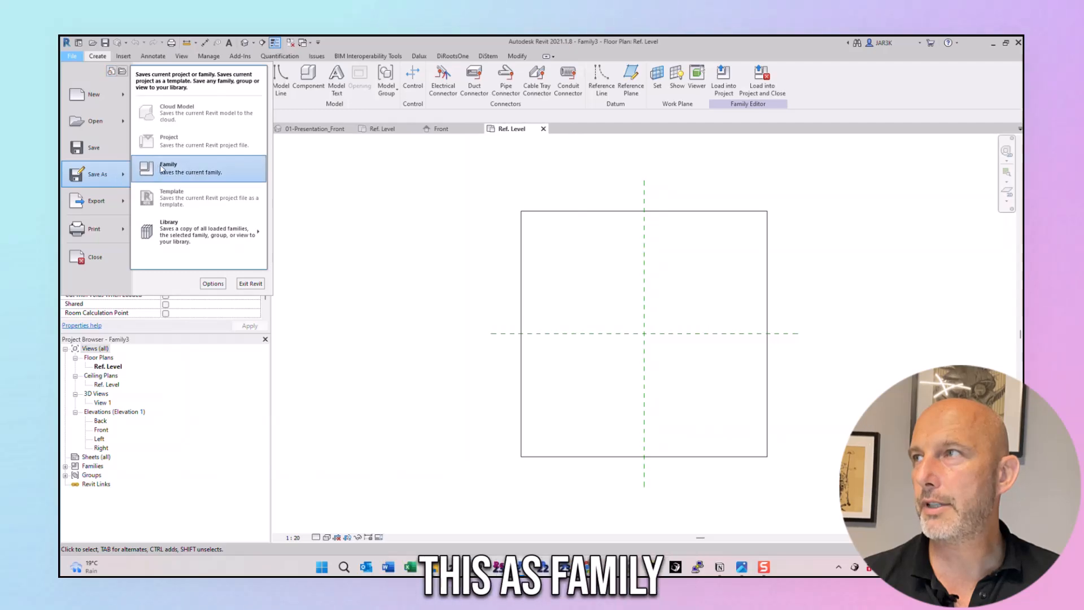
left_click(183, 176)
type("PD_GENc_Rotation_YZ")
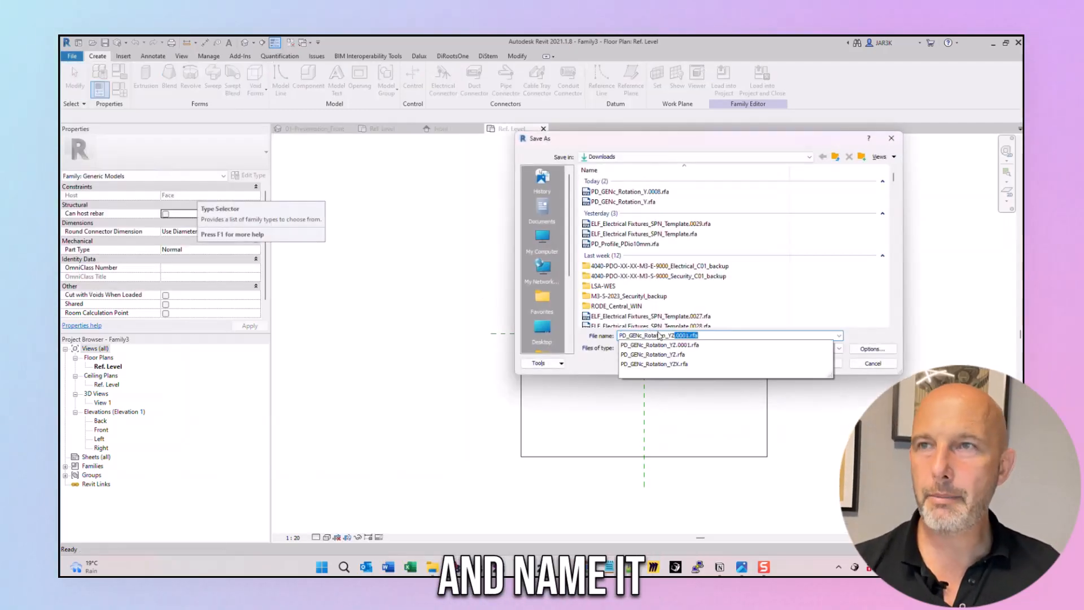
key("Delete")
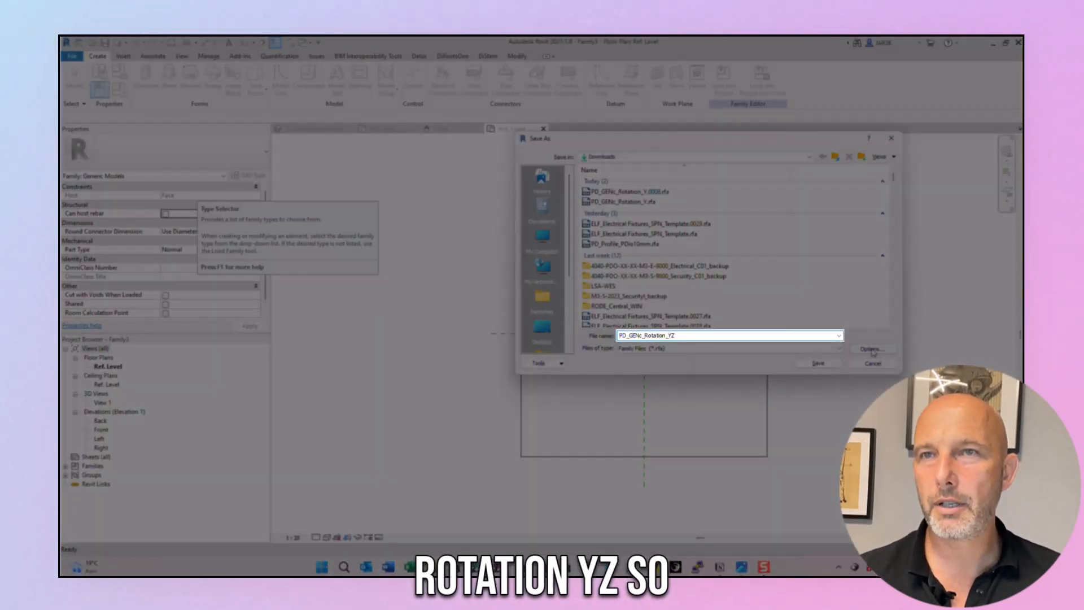
left_click(873, 349)
left_click(729, 326)
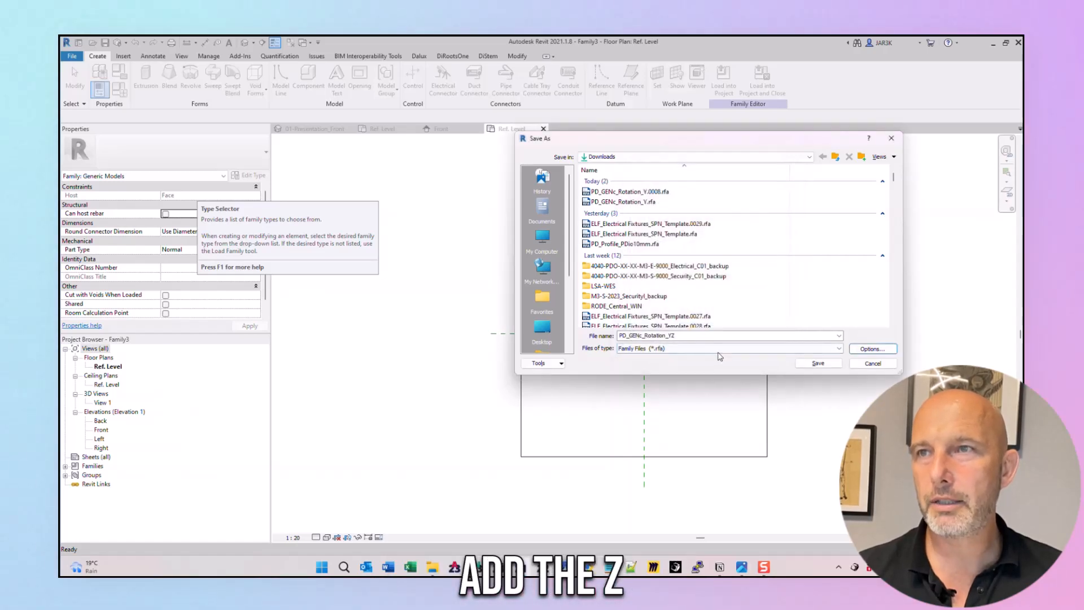
left_click(818, 363)
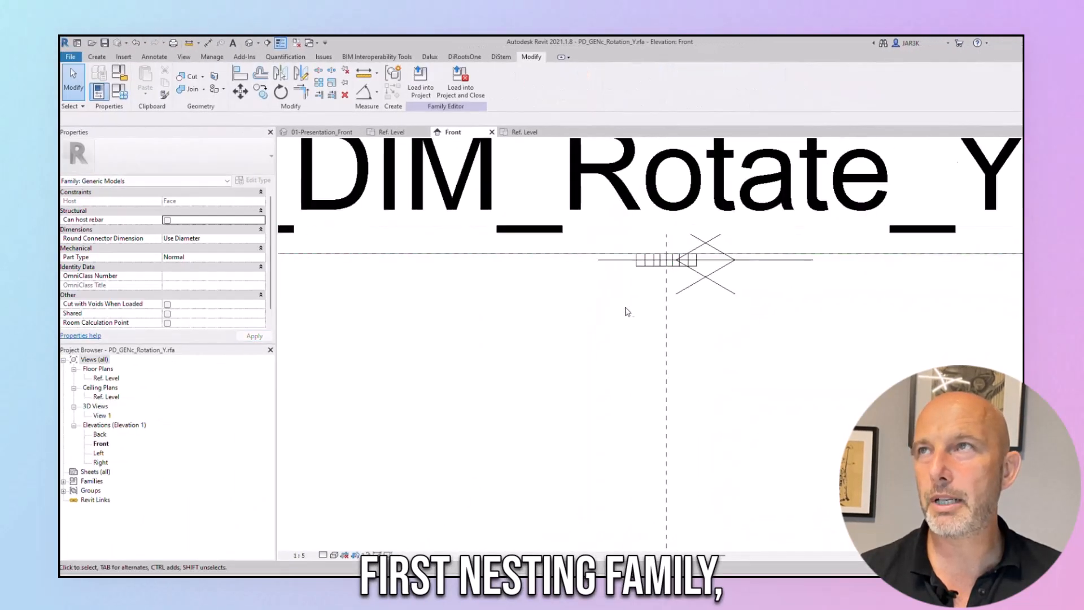
Step: Load the PD_GENc_Rotation_Y family into PD_GENc_Rotation_YZ.rfa and close it
scroll(626, 312, "down", 1)
middle_click_drag(626, 311, 605, 377)
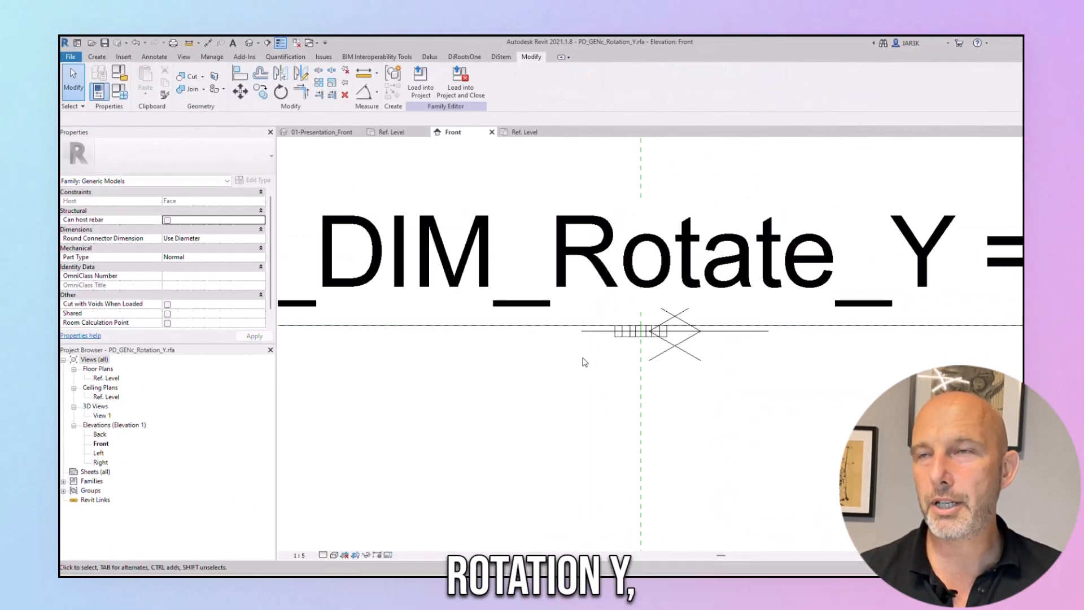
left_click(466, 97)
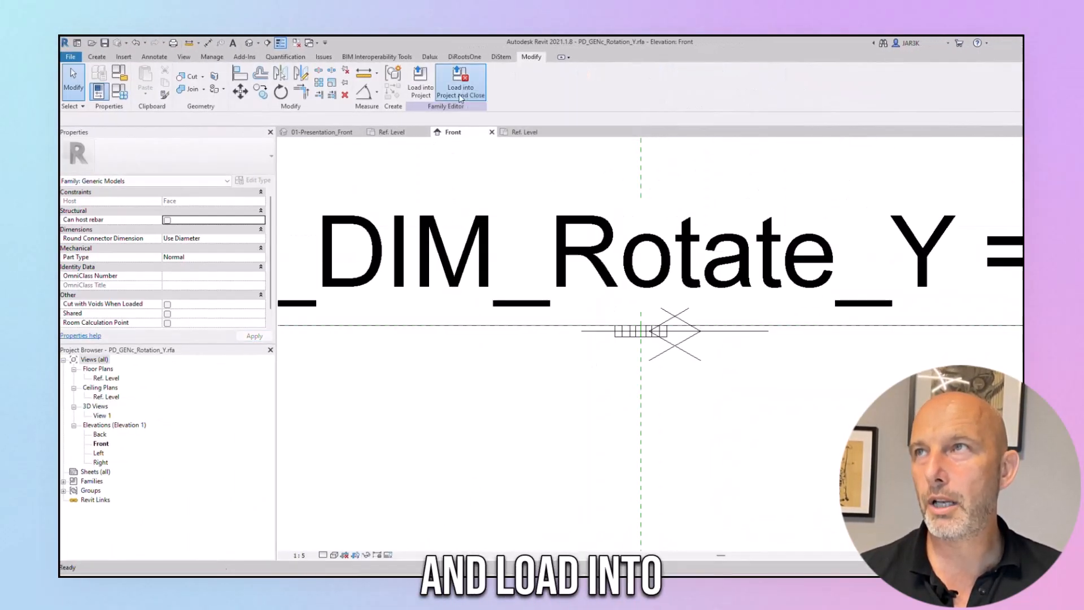
left_click(490, 263)
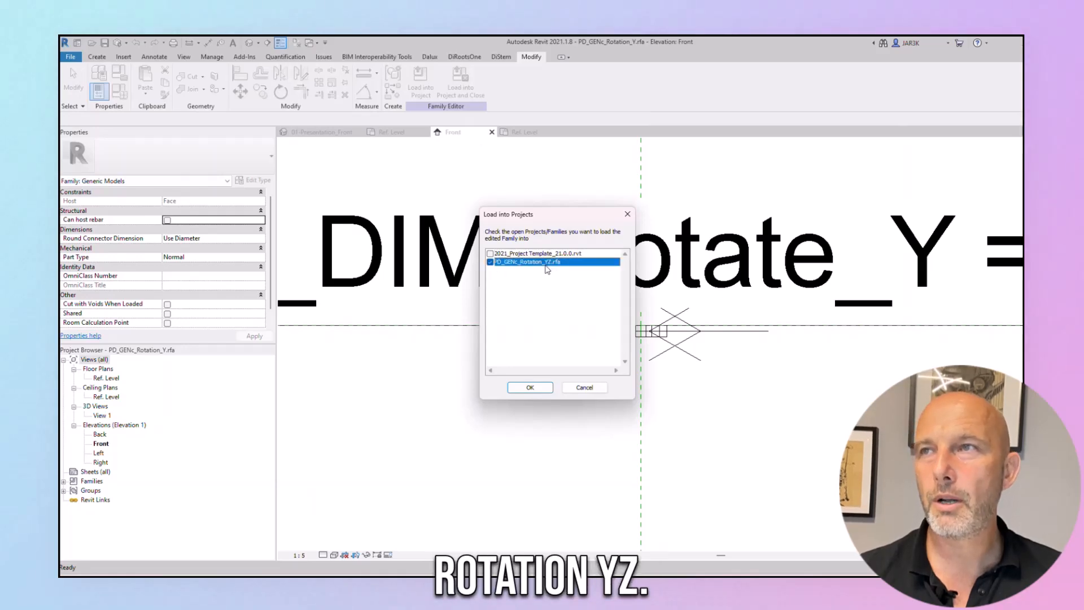
left_click(531, 388)
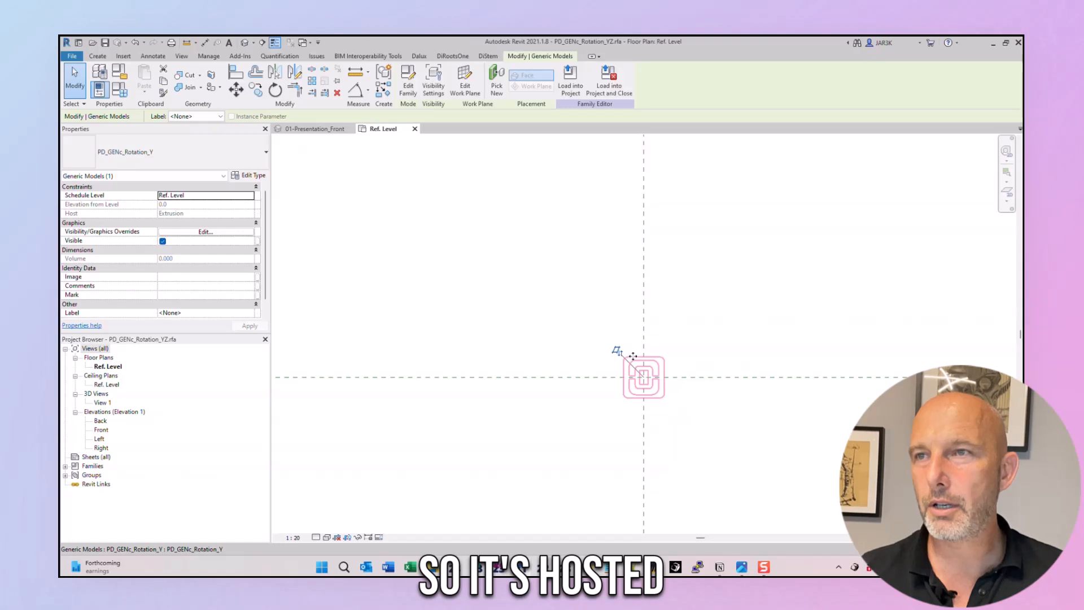
Step: Inspect the host extrusion in the Front elevation, then return to the Ref. Level plan
scroll(633, 356, "down", 2)
double_click(101, 429)
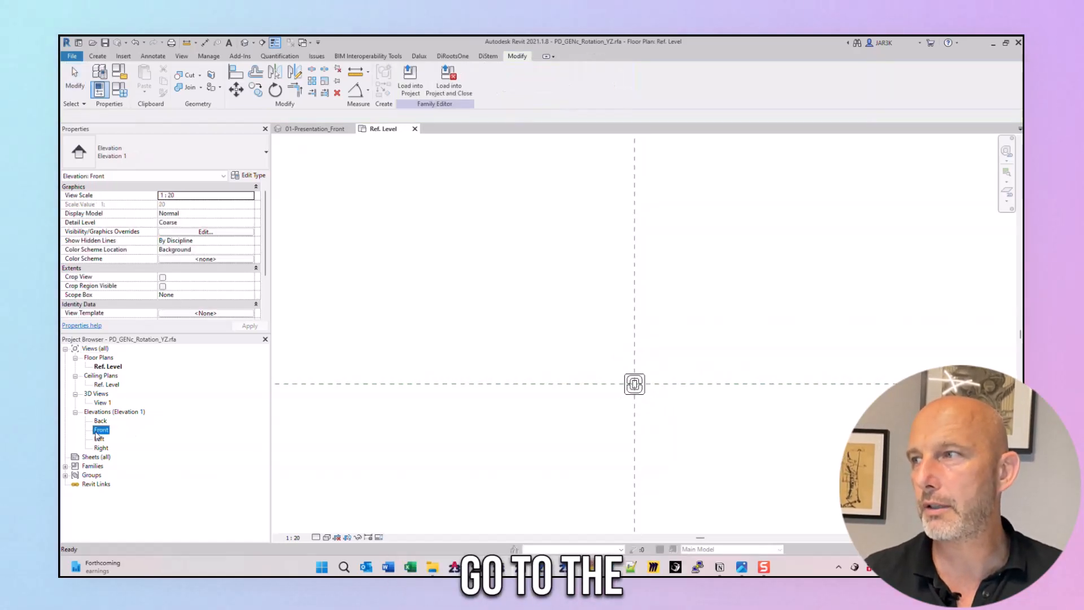
left_click(568, 462)
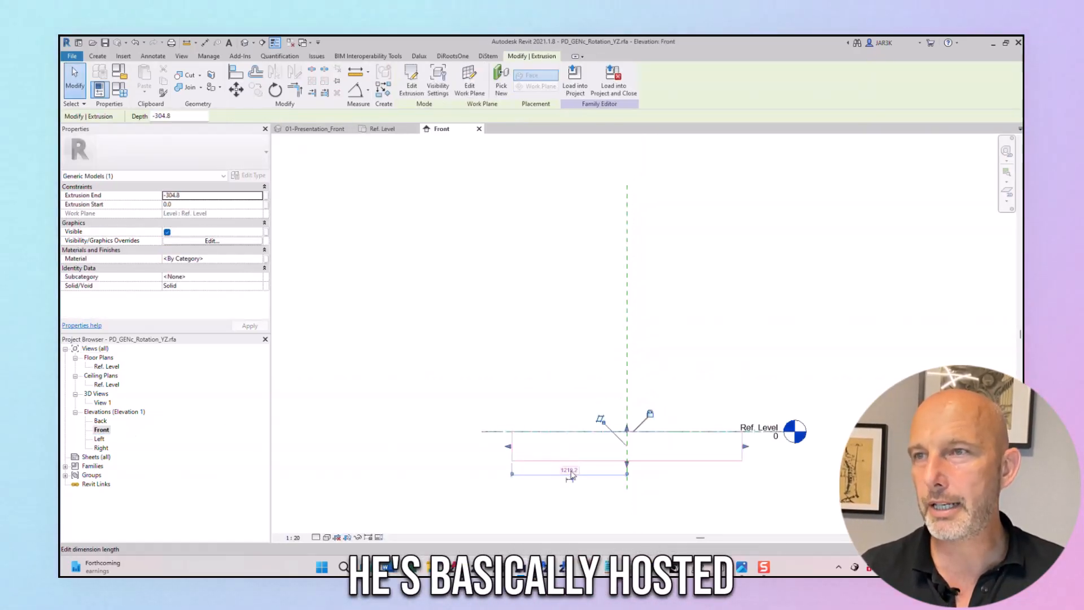
left_click(479, 128)
Step: Move the nested PD_GENc_Rotation_Y component off centre and align it to both centre reference planes in plan
left_click(672, 318)
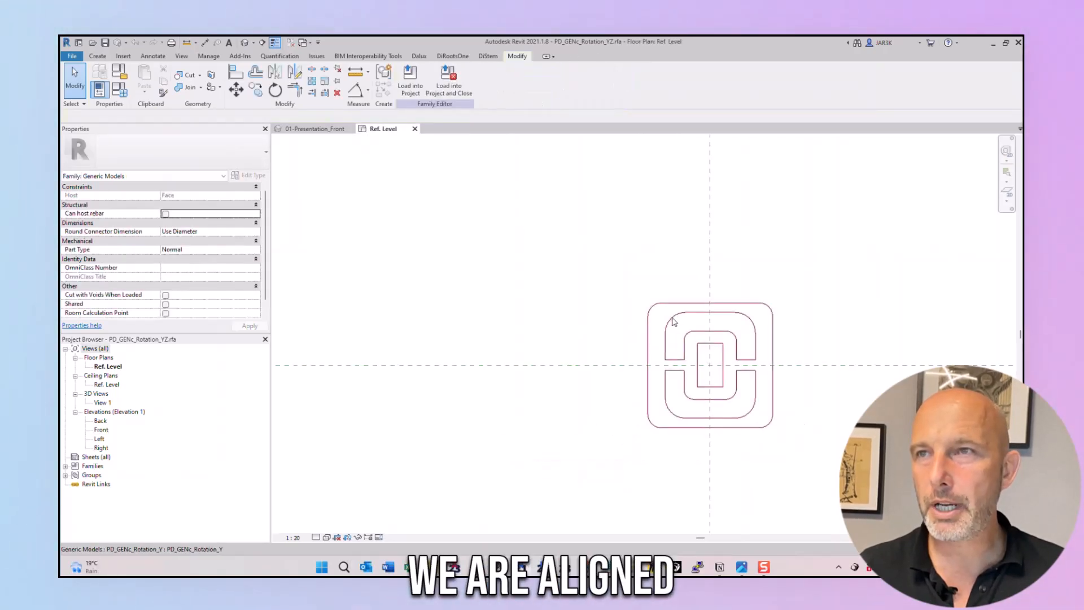
left_click_drag(671, 319, 699, 312)
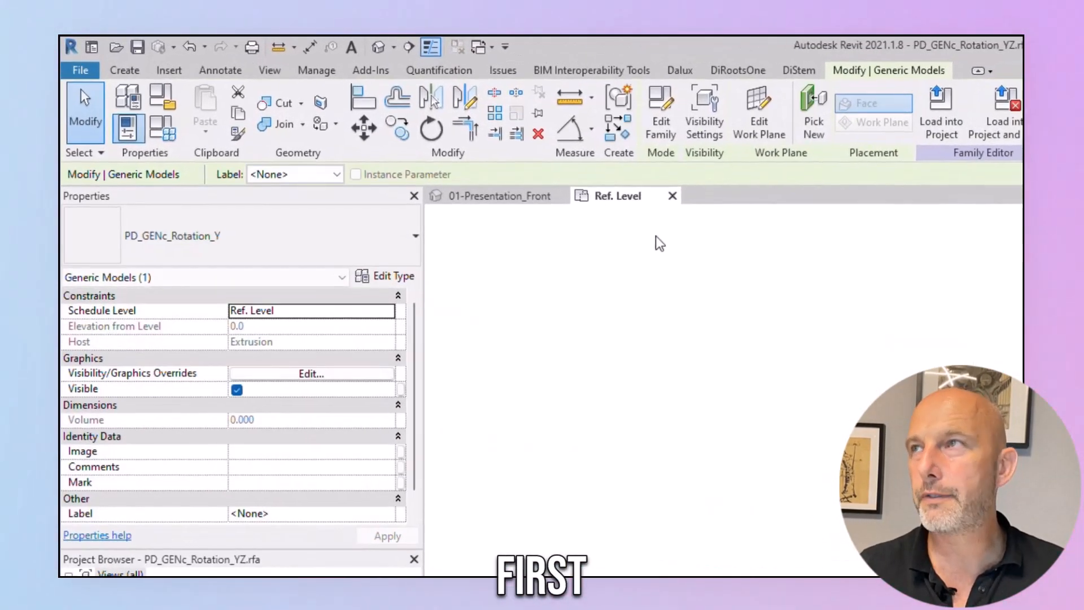
left_click(364, 99)
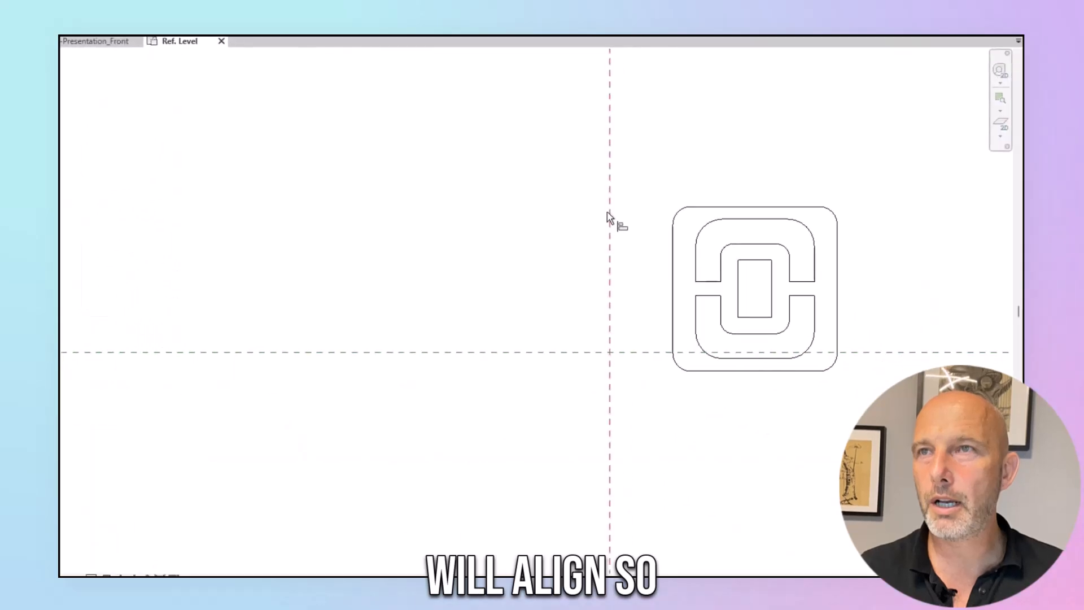
left_click(597, 294)
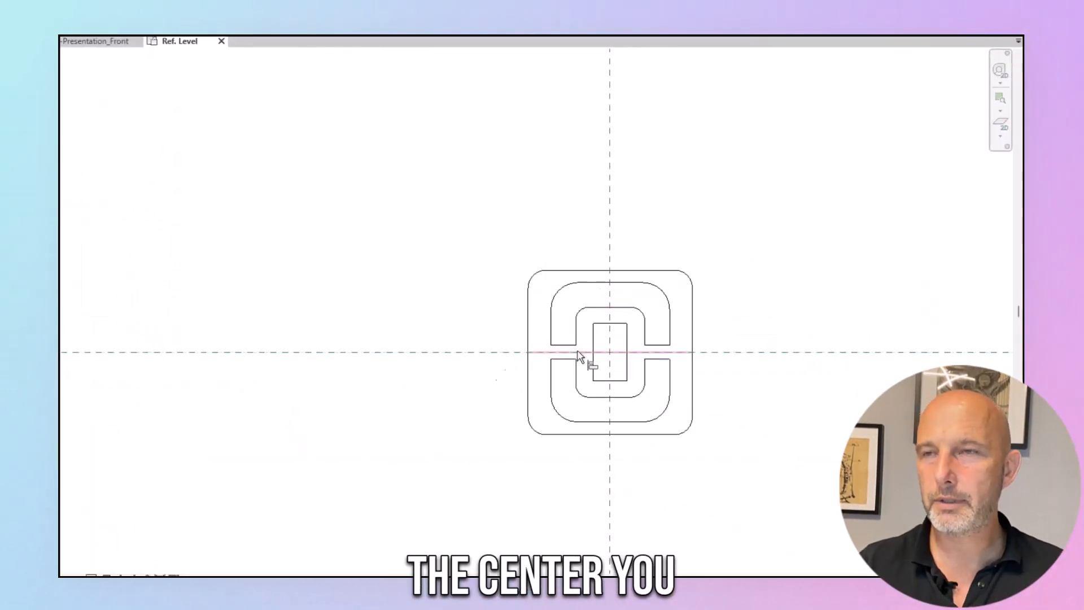
key("Escape")
scroll(538, 408, "down", 2)
middle_click_drag(509, 389, 471, 276)
scroll(514, 412, "down", 1)
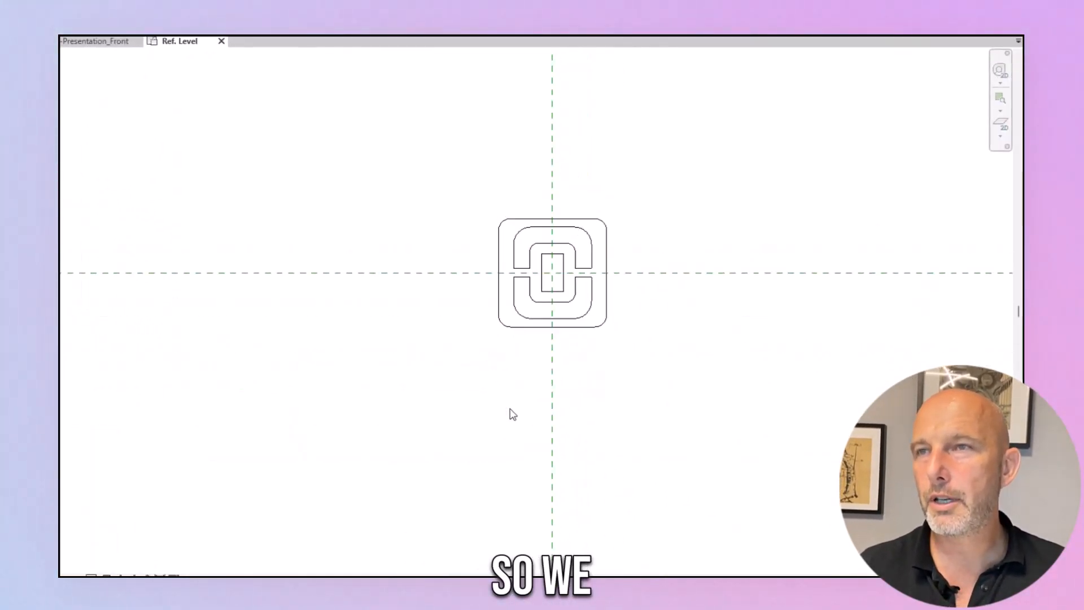
scroll(498, 383, "down", 1)
middle_click_drag(497, 382, 470, 345)
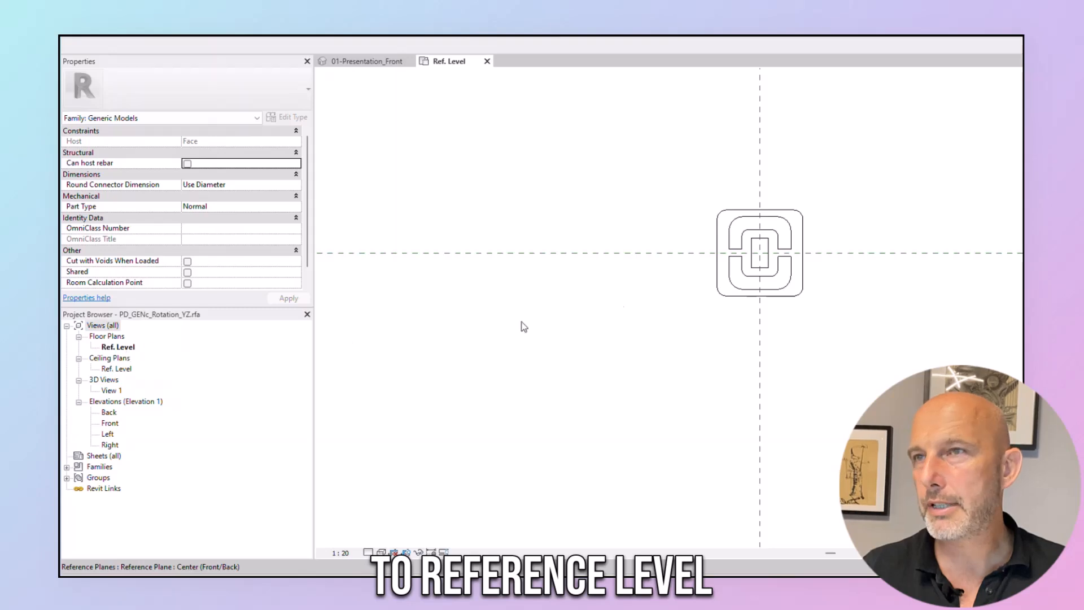
Step: Rotate the nested PD_GENc_Rotation_Y component in plan by about 65° around its centre
scroll(754, 248, "up", 4)
scroll(798, 306, "down", 2)
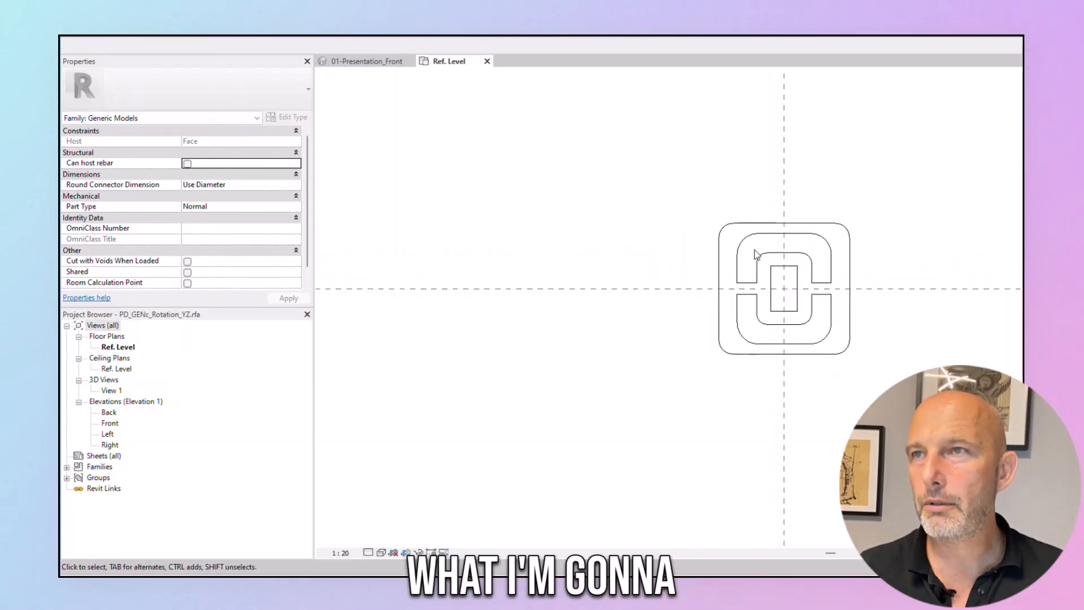
left_click(746, 244)
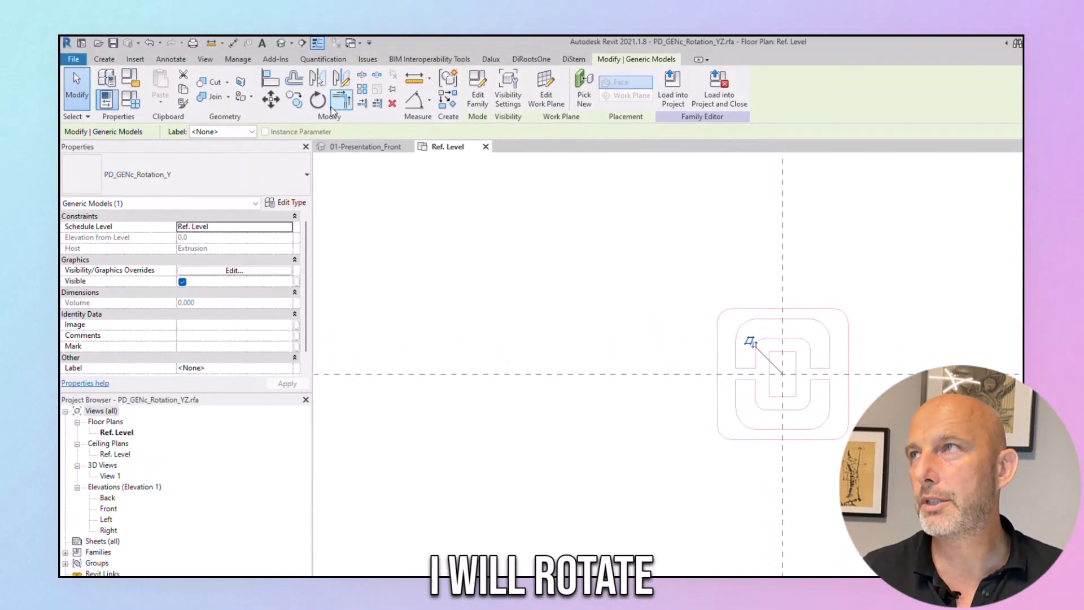
left_click(319, 55)
left_click(748, 257)
left_click(678, 228)
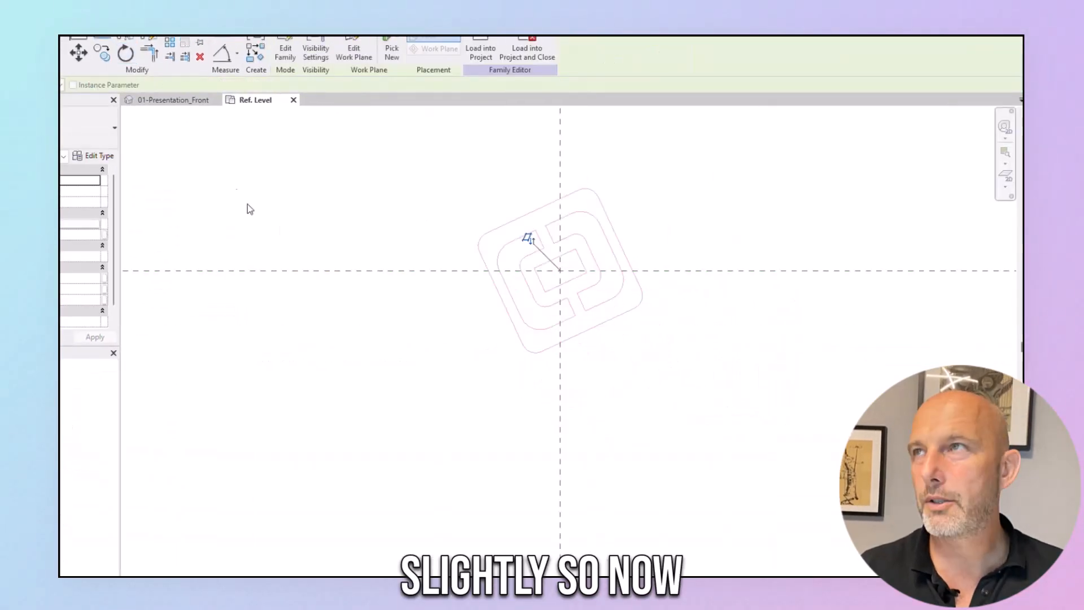
Step: Add an angular dimension between the nested component's rotated centre line and the vertical centre reference plane
left_click(221, 56)
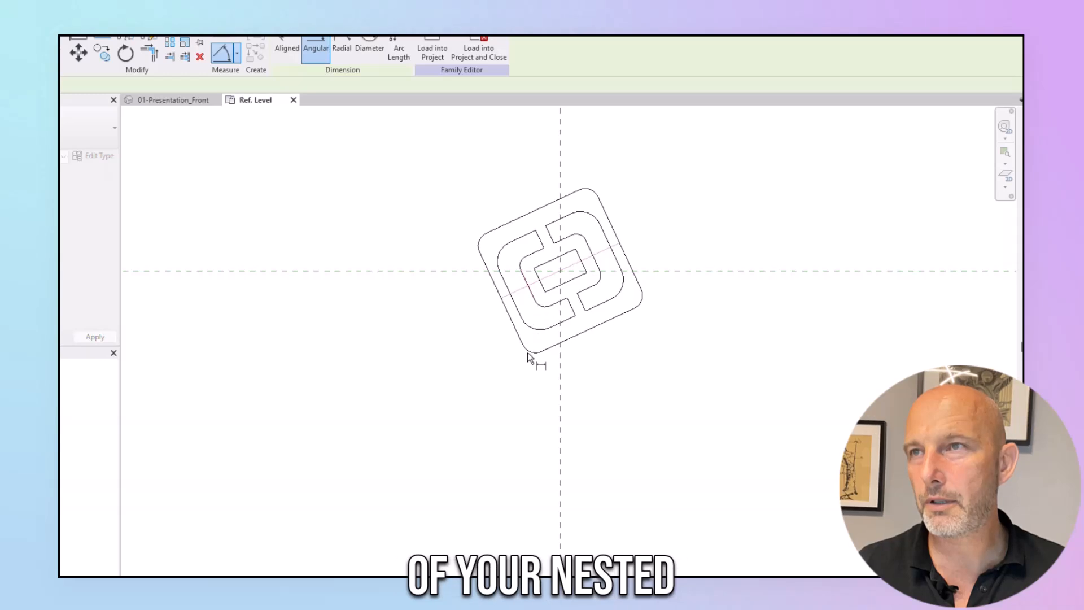
left_click(558, 411)
scroll(492, 453, "down", 6)
middle_click_drag(492, 453, 582, 138)
left_click(509, 314)
key("Escape")
key("Escape")
left_click(146, 563)
left_click(152, 416)
middle_click_drag(549, 201, 510, 273)
scroll(513, 275, "up", 3)
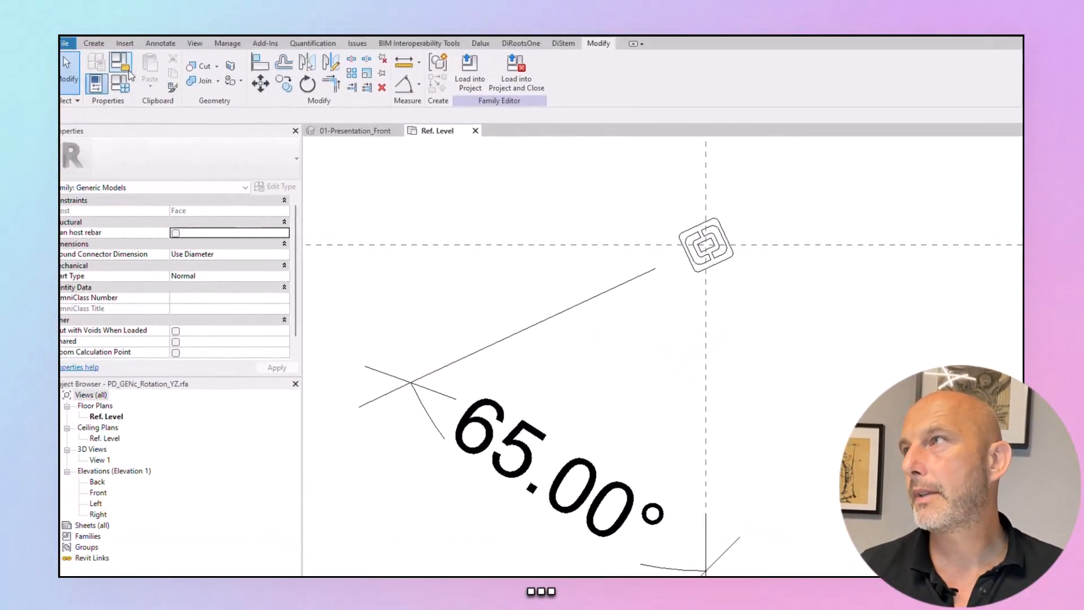
Step: Add PD_DIM_Rotate_Y from the DIM - Dimensions (General) group as a shared instance parameter grouped under Dimensions
left_click(127, 67)
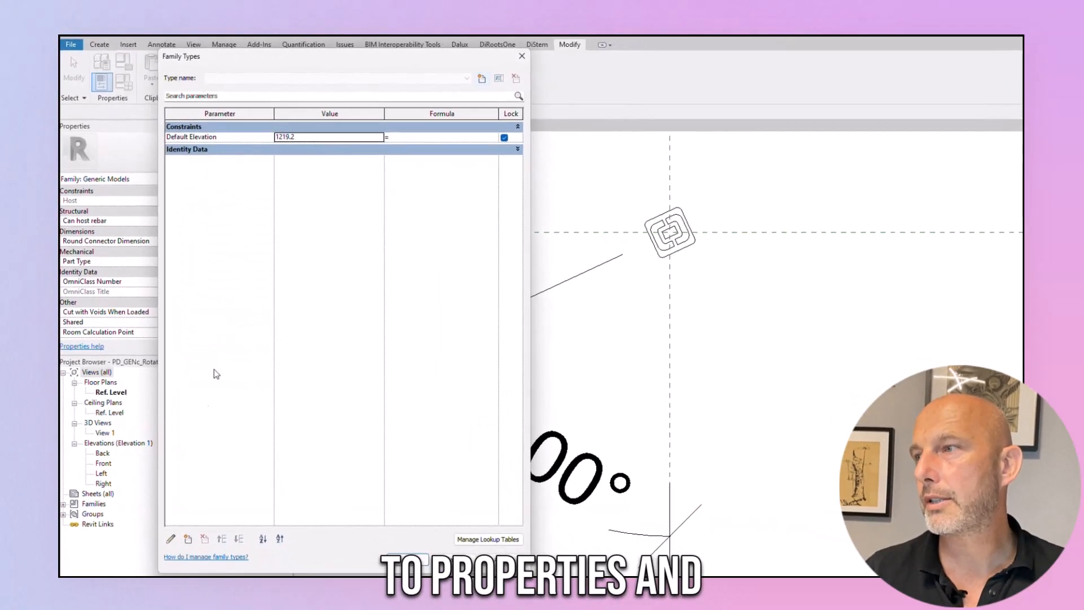
left_click(190, 548)
left_click(401, 222)
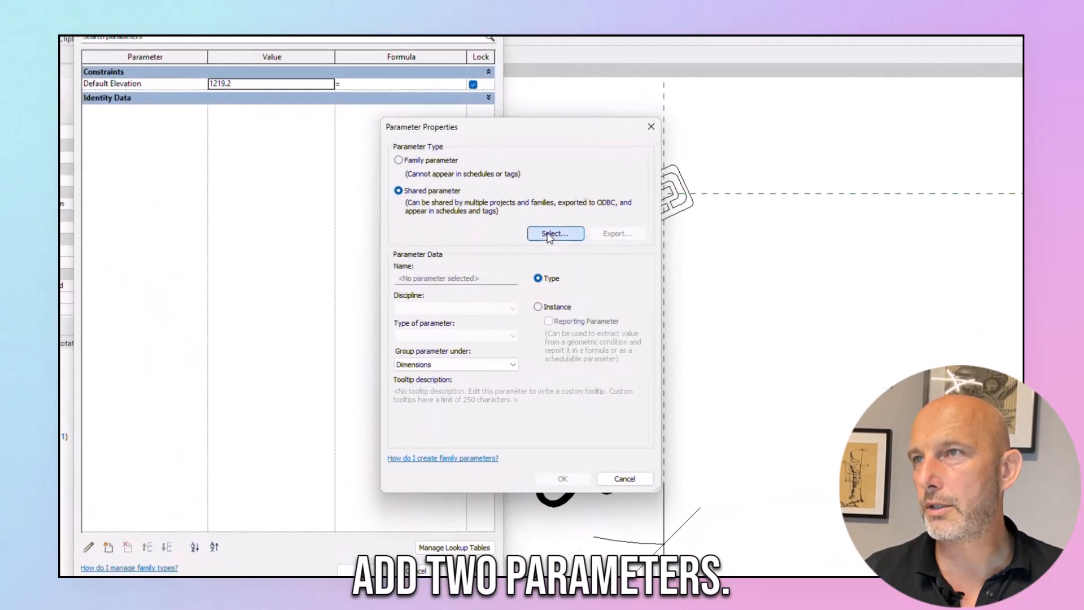
left_click(522, 255)
scroll(517, 256, "down", 3)
scroll(437, 335, "down", 3)
scroll(449, 337, "down", 2)
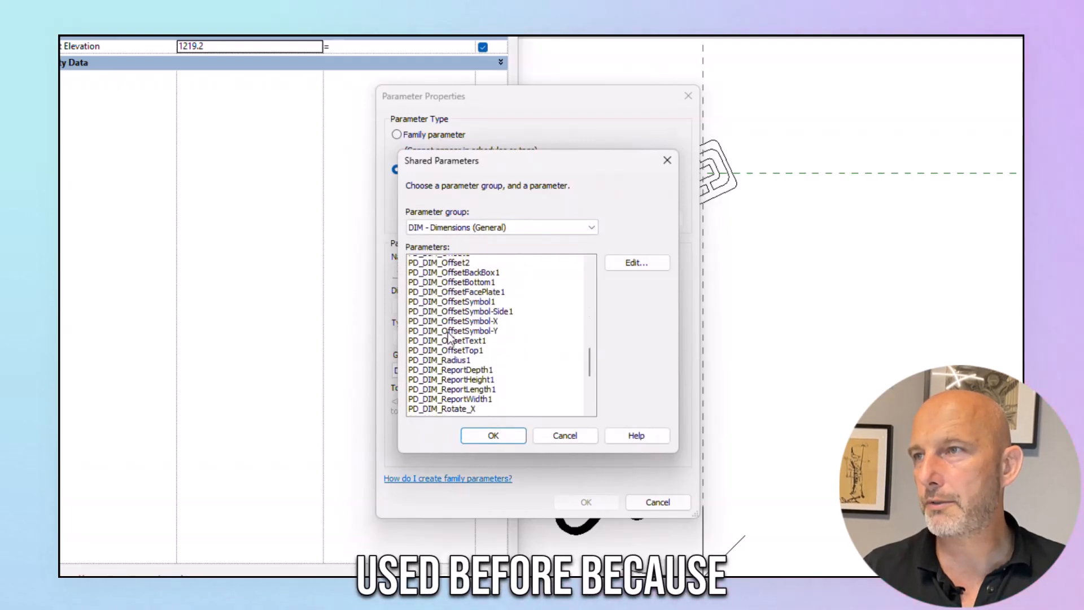
scroll(435, 395, "down", 2)
left_click(442, 367)
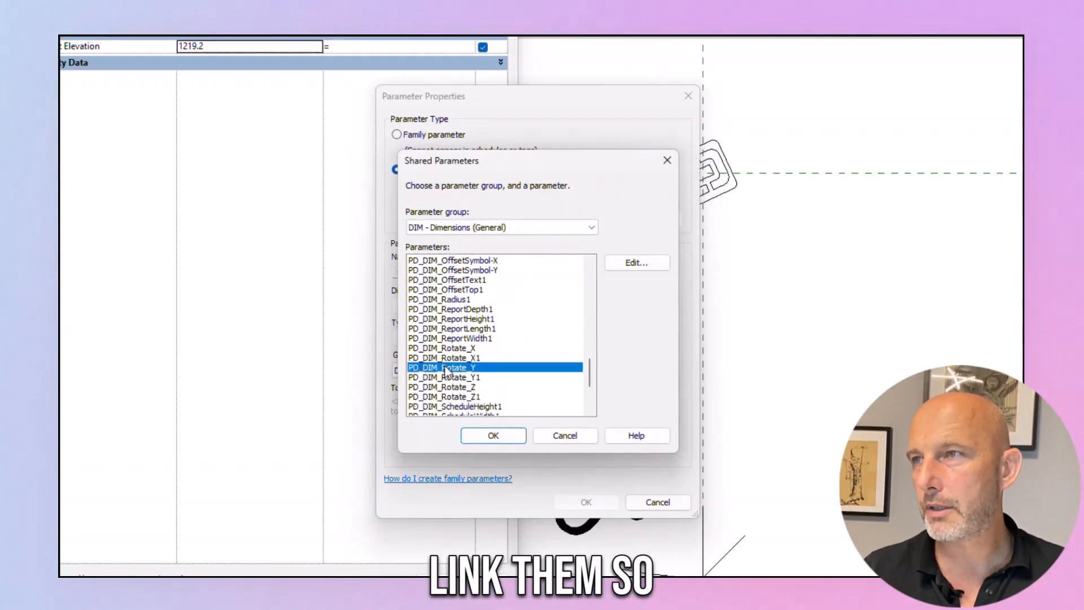
left_click(493, 436)
left_click(558, 304)
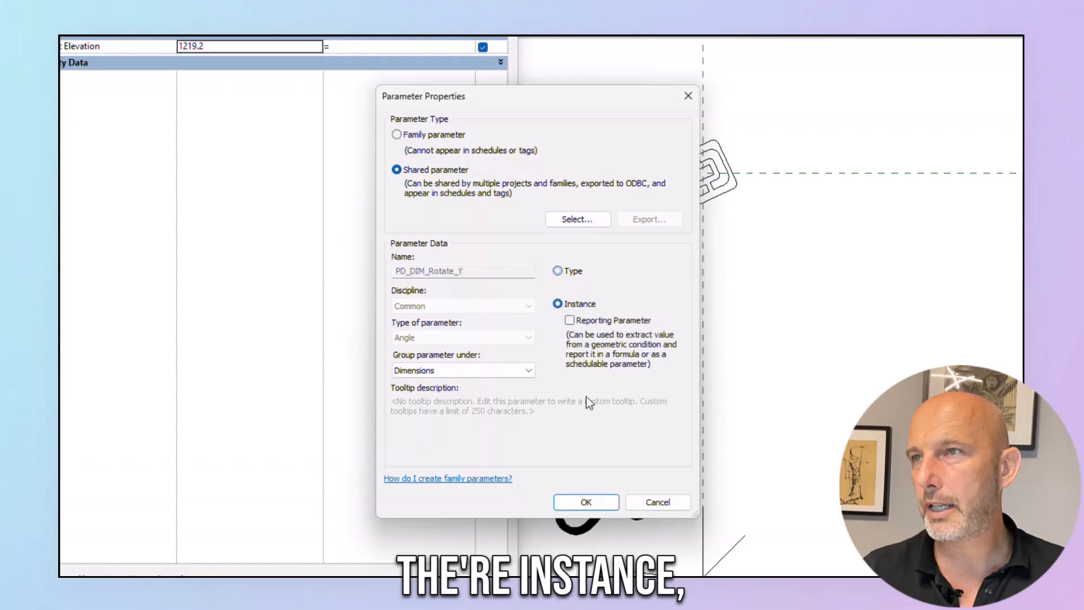
left_click(615, 505)
Step: Begin adding a second shared parameter and browse the DIM - Dimensions (General) group for it
left_click(63, 581)
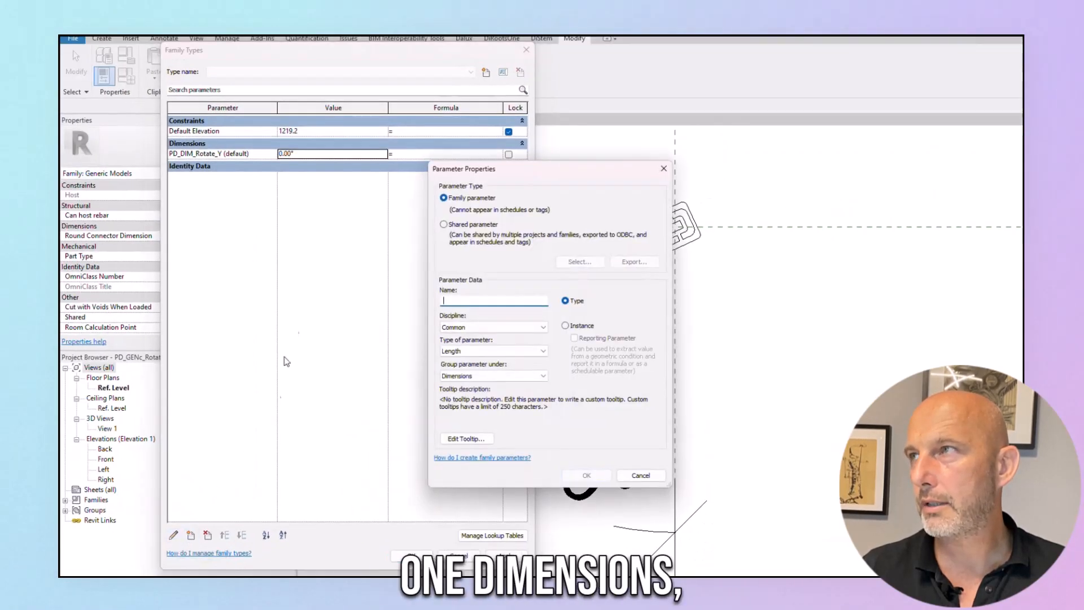
left_click(577, 219)
scroll(497, 378, "down", 8)
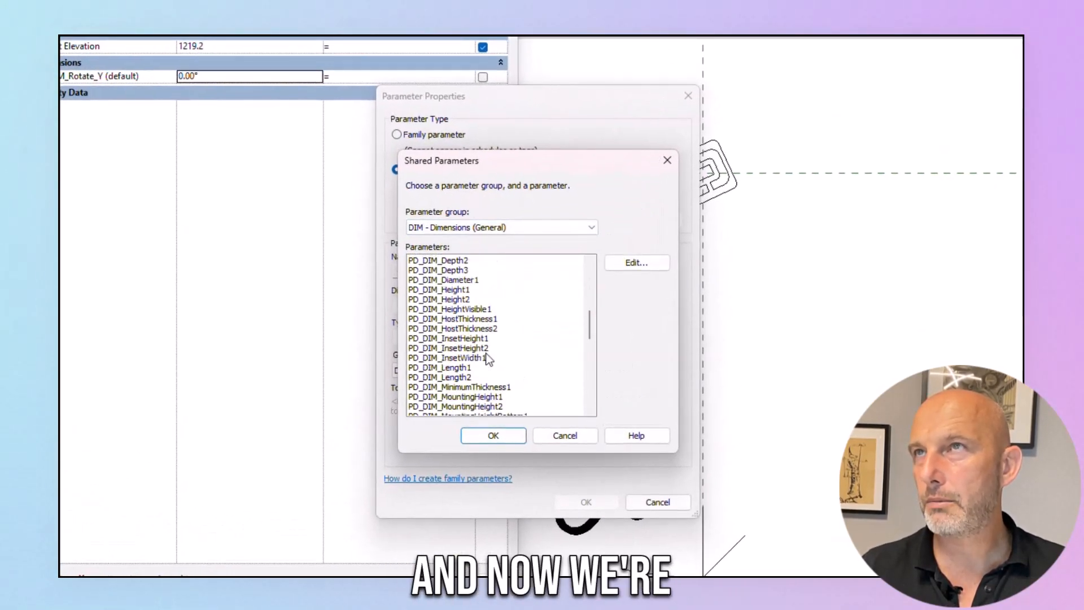
scroll(487, 353, "down", 5)
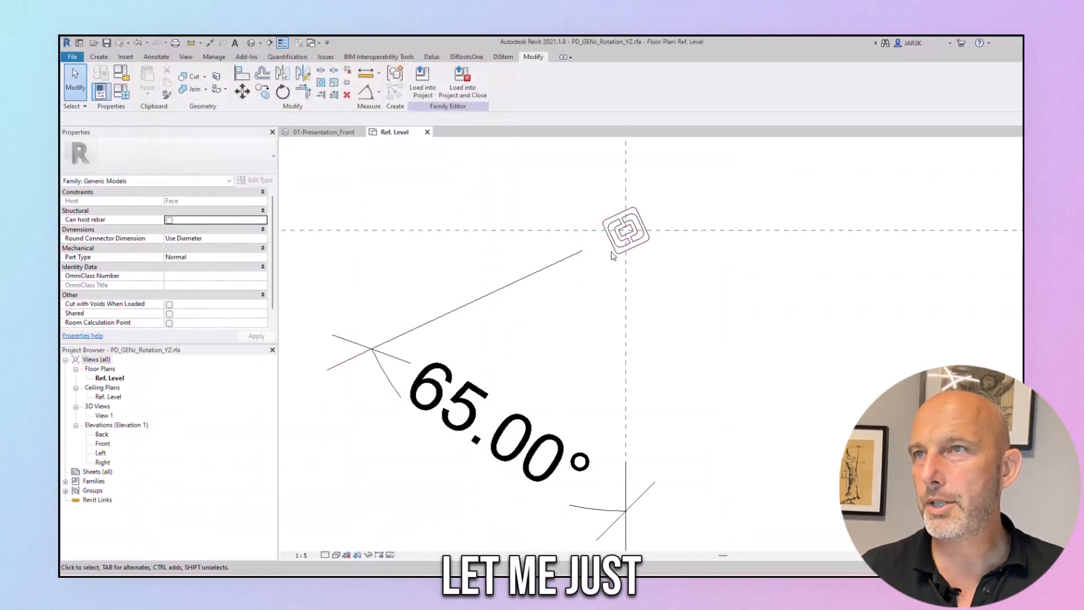
Step: Open the nested PD_GENc_Rotation_Y family for editing and change its PD_DIM_Rotate_Y parameter to an instance parameter
left_click(622, 240)
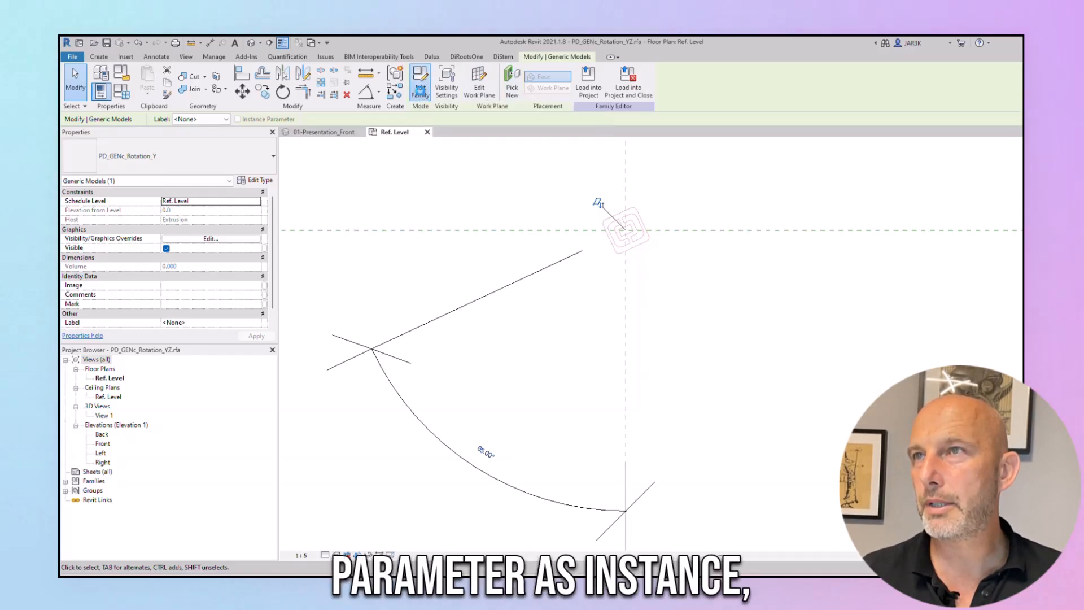
left_click(421, 93)
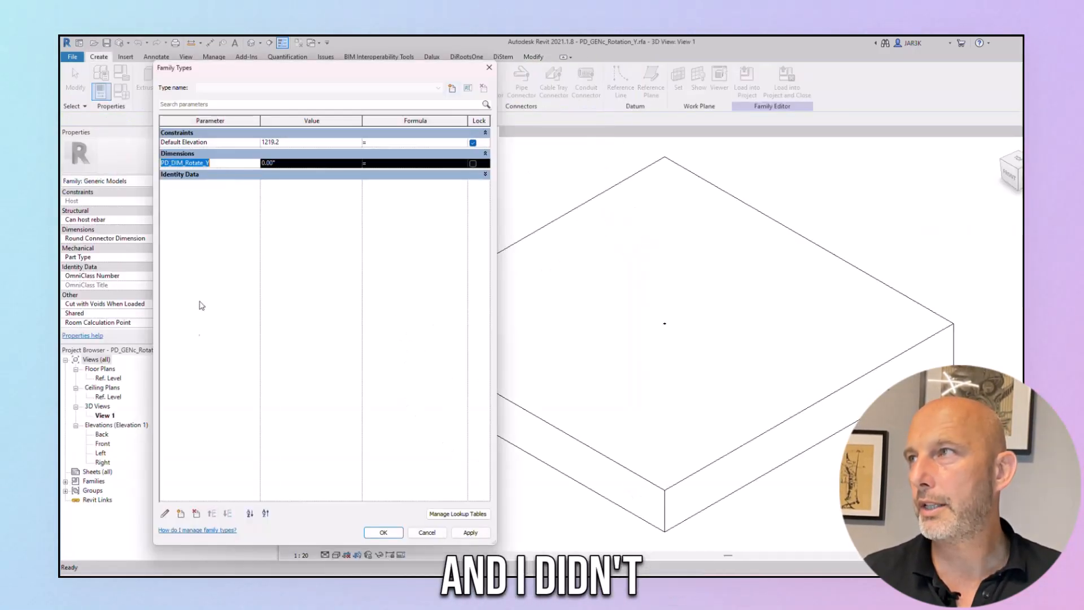
left_click(165, 513)
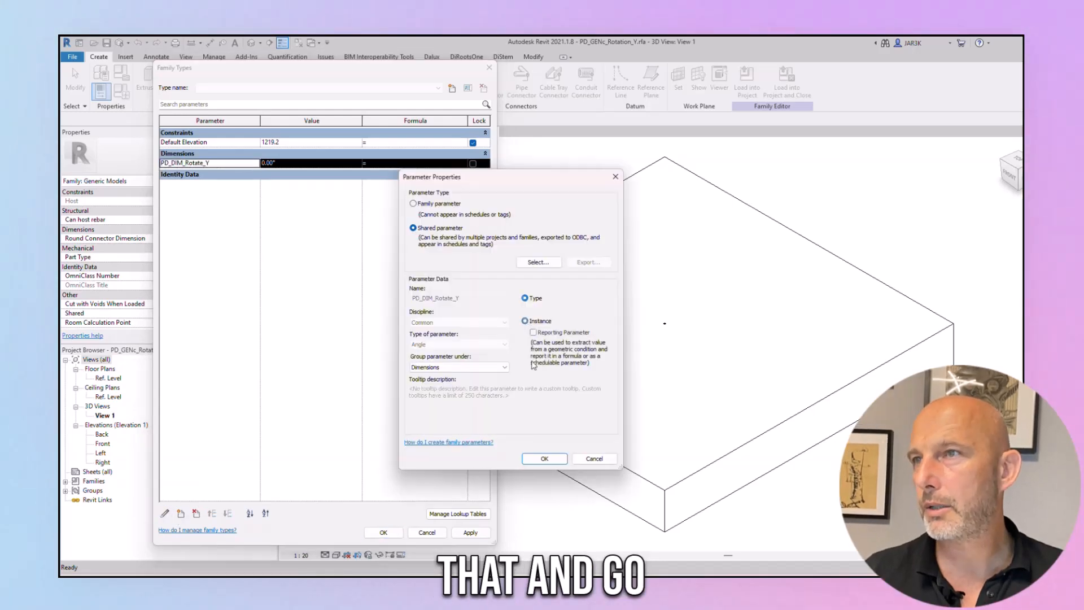
left_click(528, 315)
left_click(556, 459)
left_click(383, 532)
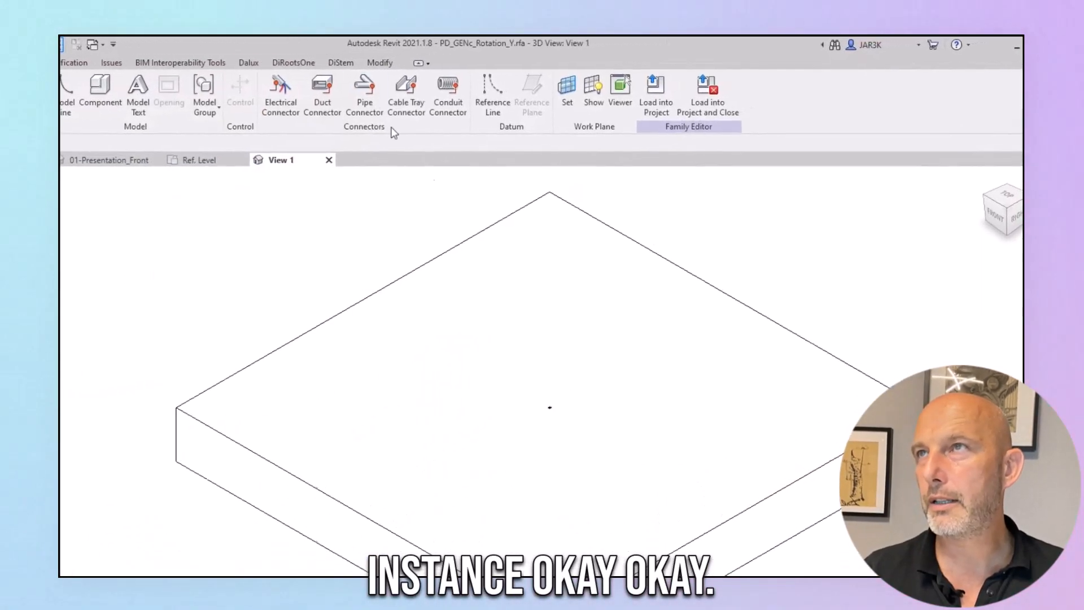
Step: Reload the edited family into PD_GENc_Rotation_YZ.rfa and associate the nested component's PD_DIM_Rotate_Y with the host family's PD_DIM_Rotate_Y parameter
left_click(787, 83)
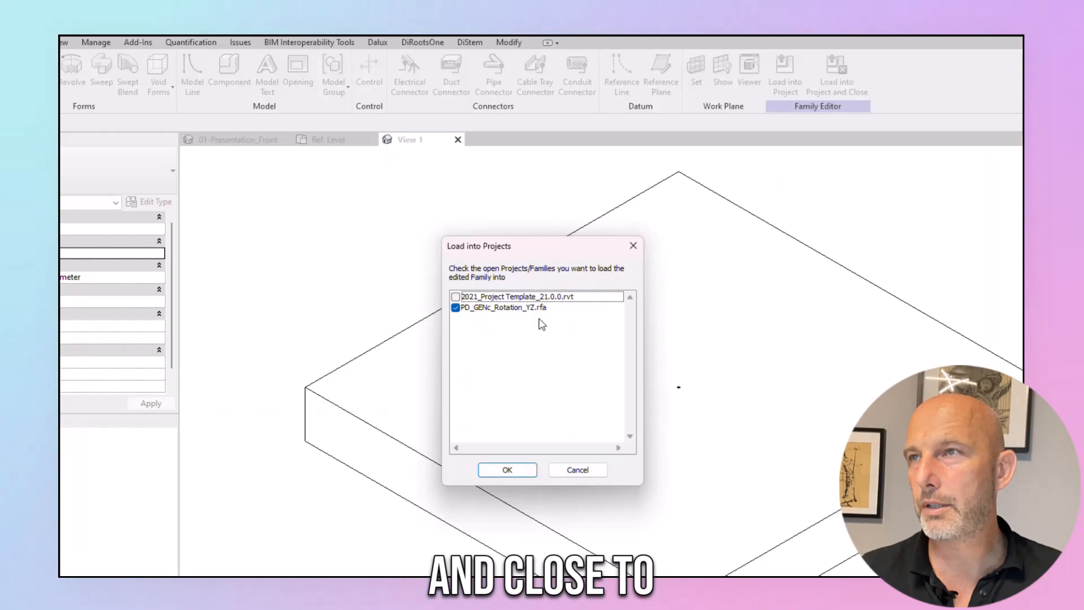
left_click(508, 470)
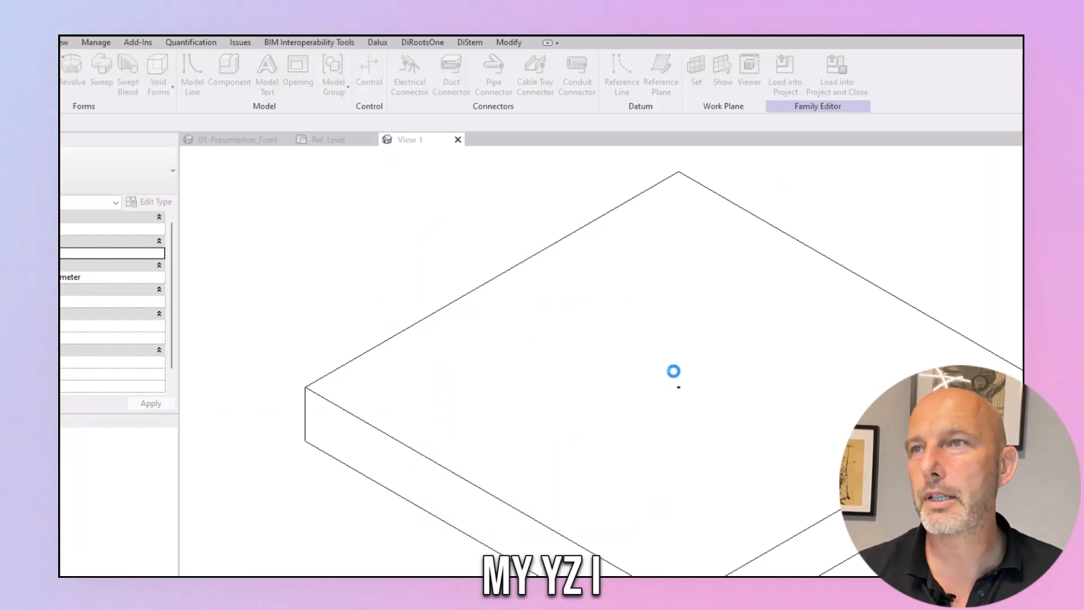
left_click(518, 375)
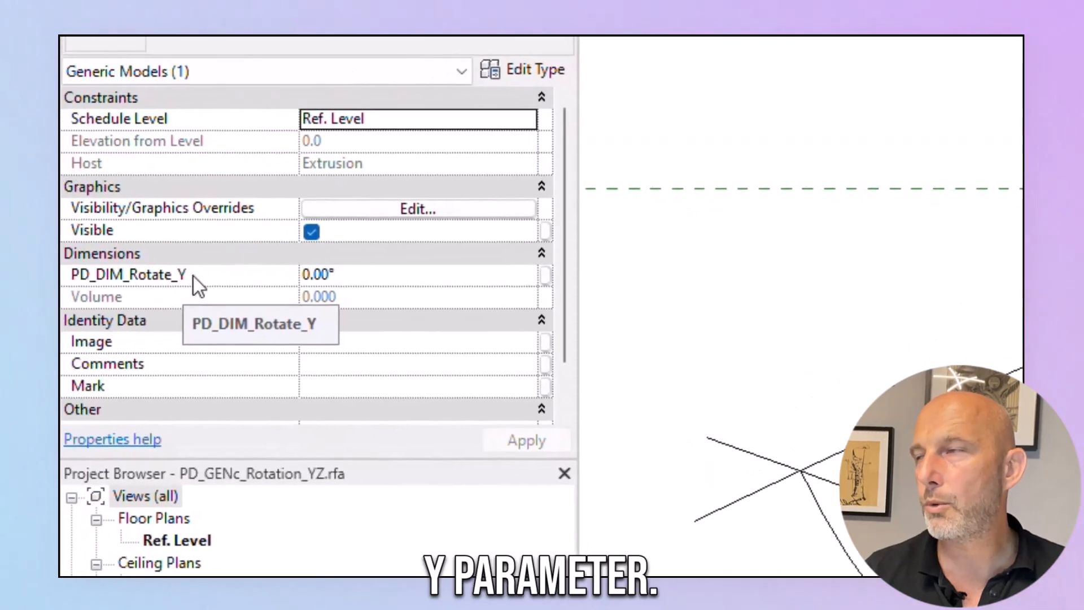
left_click(544, 275)
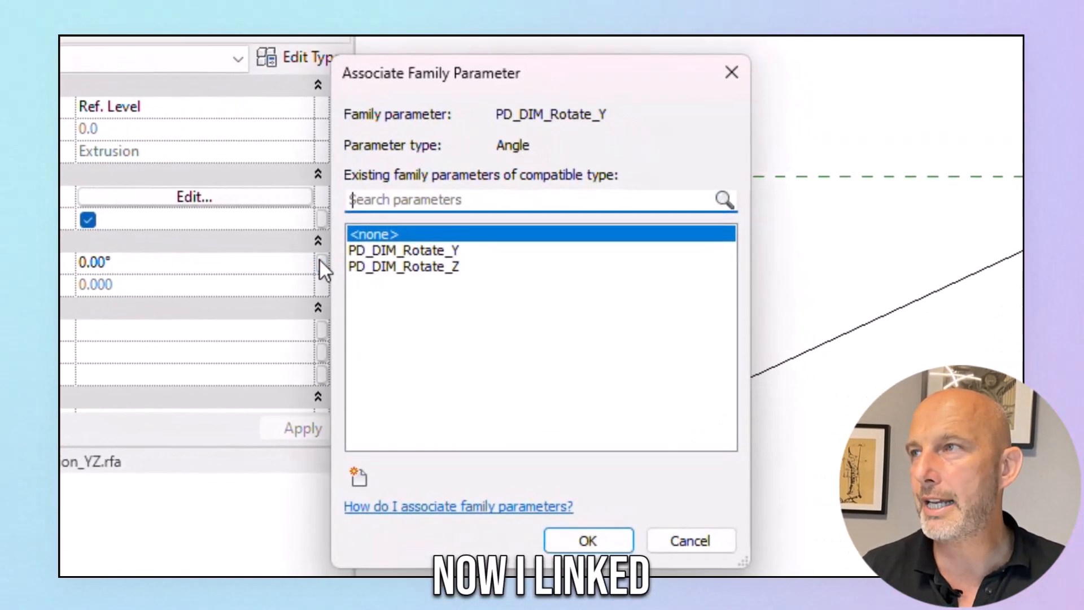
left_click(452, 252)
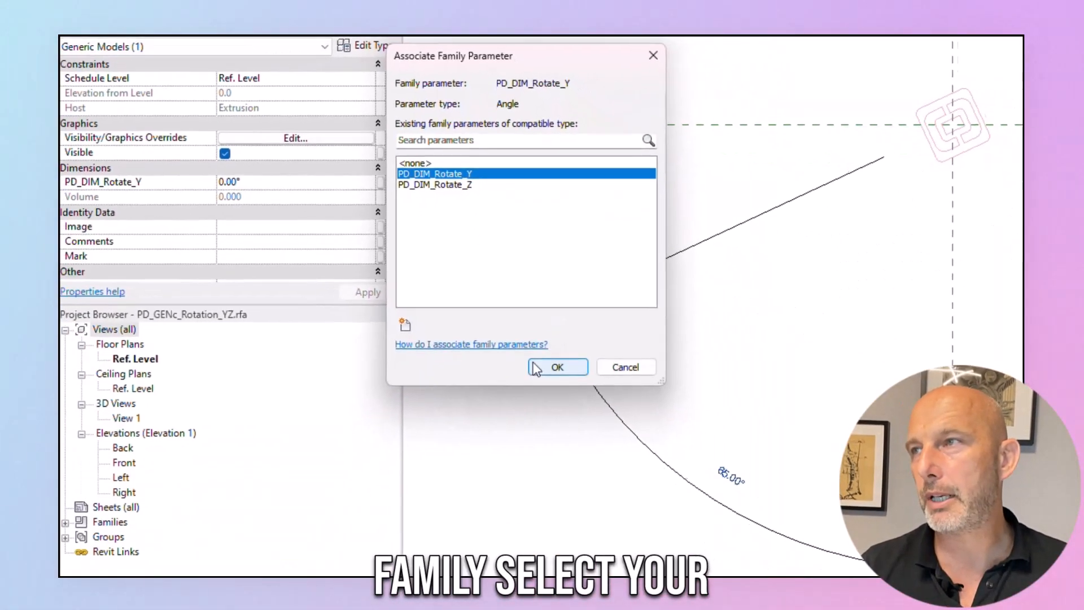
left_click(537, 368)
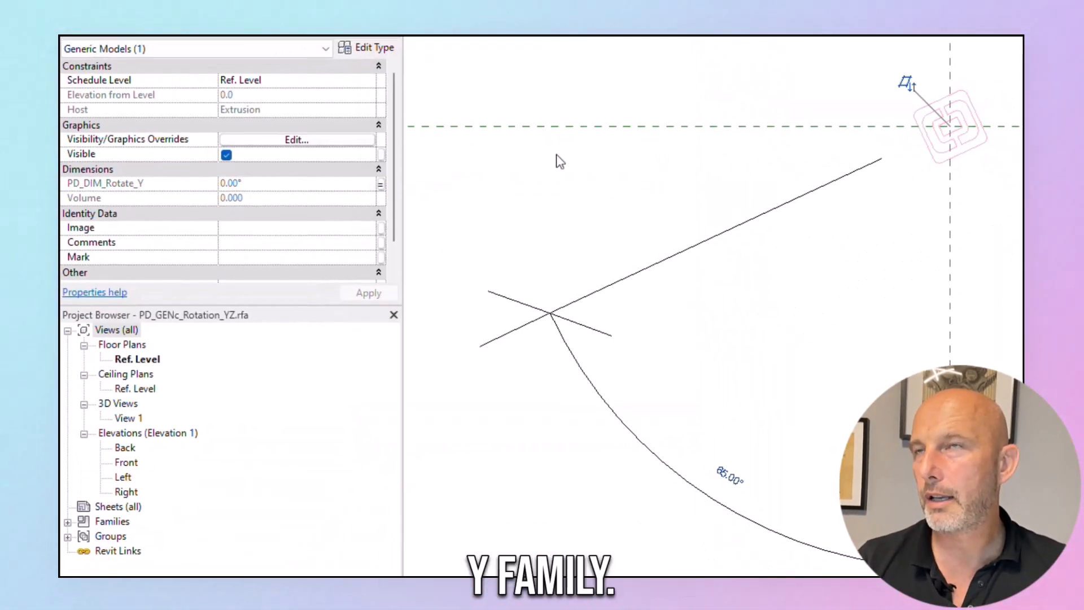
left_click(380, 184)
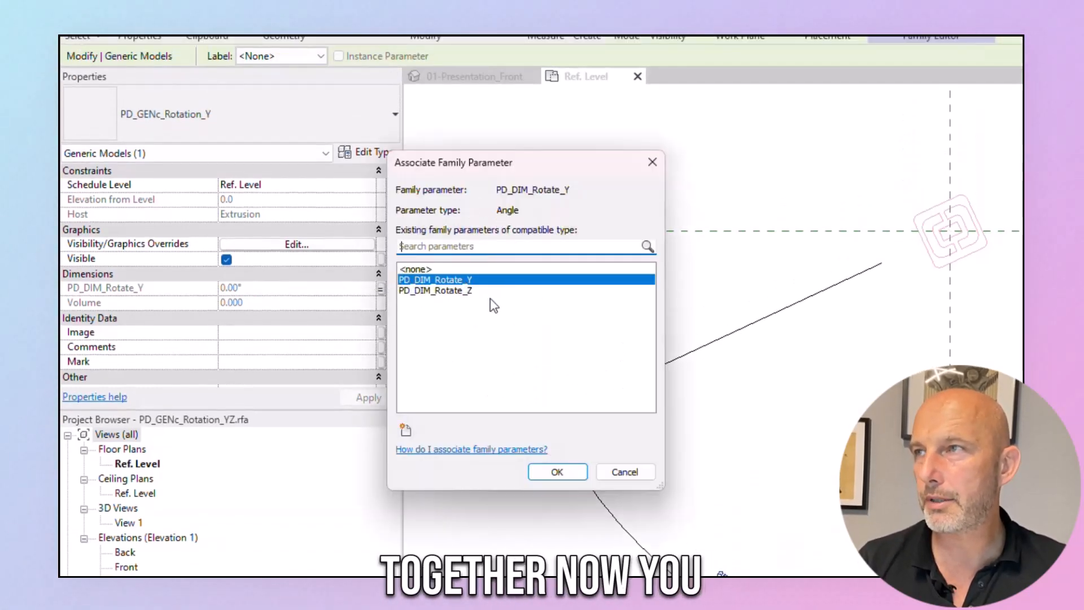
double_click(486, 281)
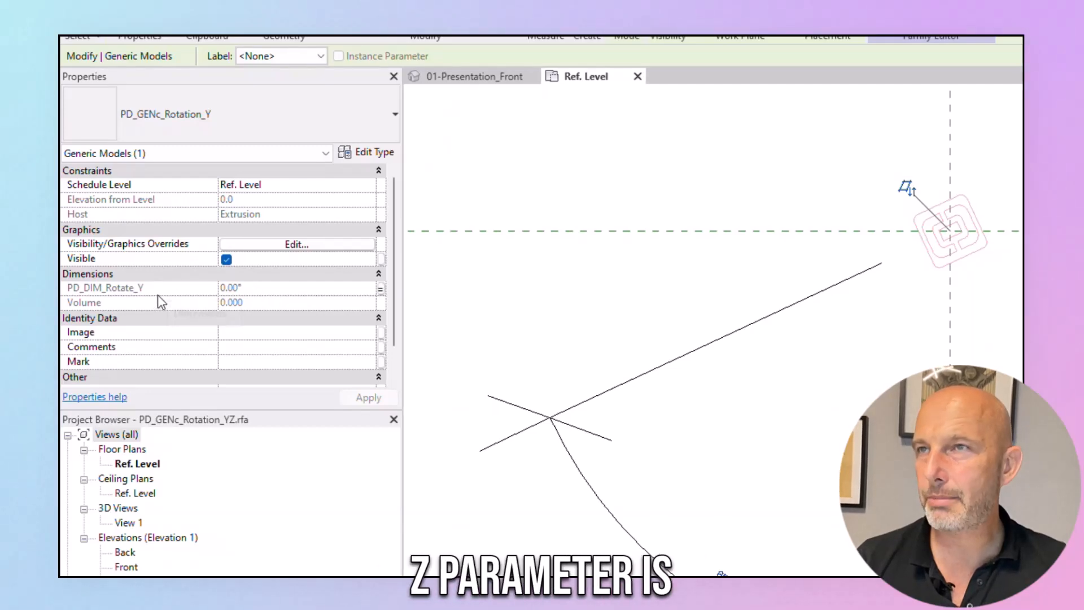
Step: Label the angular dimension beside the nested component with the PD_DIM_Rotate_Z parameter
left_click(118, 90)
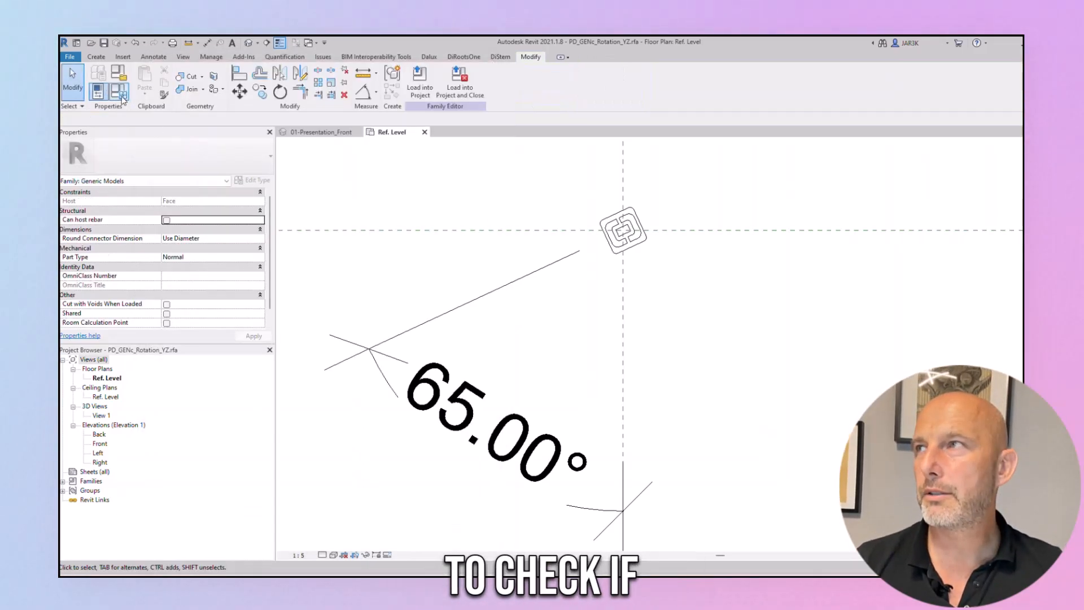
left_click(117, 90)
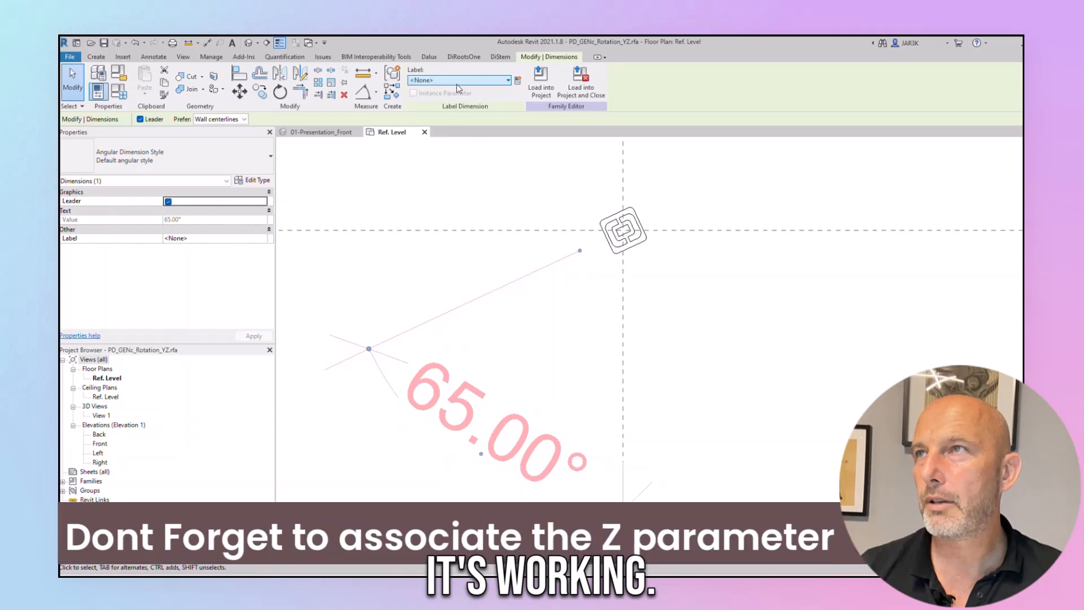
left_click(459, 81)
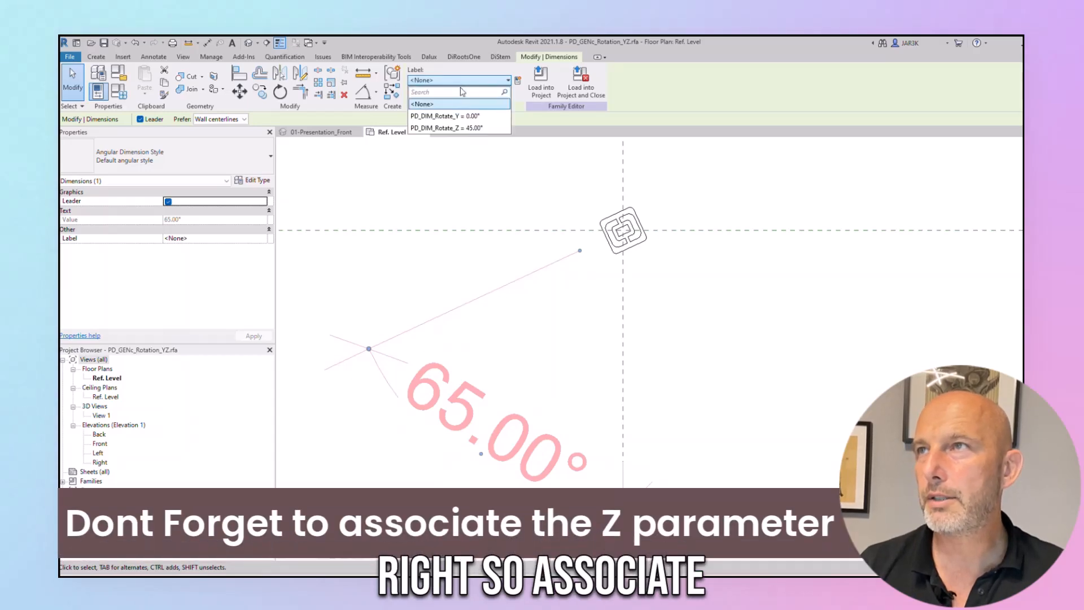
left_click(462, 128)
left_click(466, 316)
Step: Set PD_DIM_Rotate_Z to 0° in the family types and apply it
left_click(119, 92)
left_click_drag(279, 170, 206, 164)
type("0")
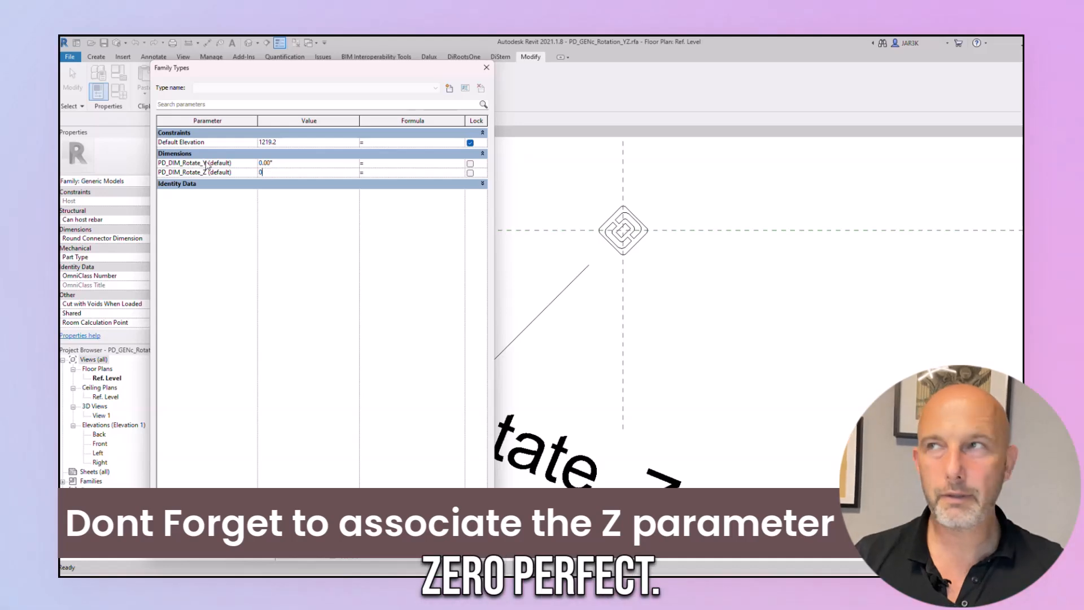
left_click(376, 533)
scroll(537, 343, "down", 2)
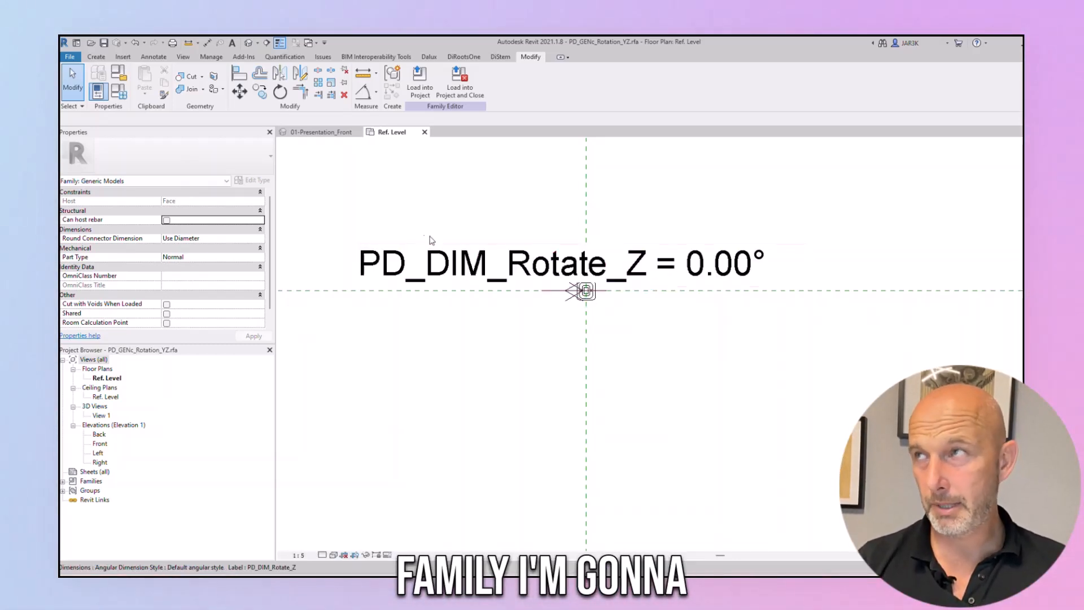
Step: Create another face-based generic model family and save it in Downloads as PD_GENc_Rotation_XYZ
left_click(77, 45)
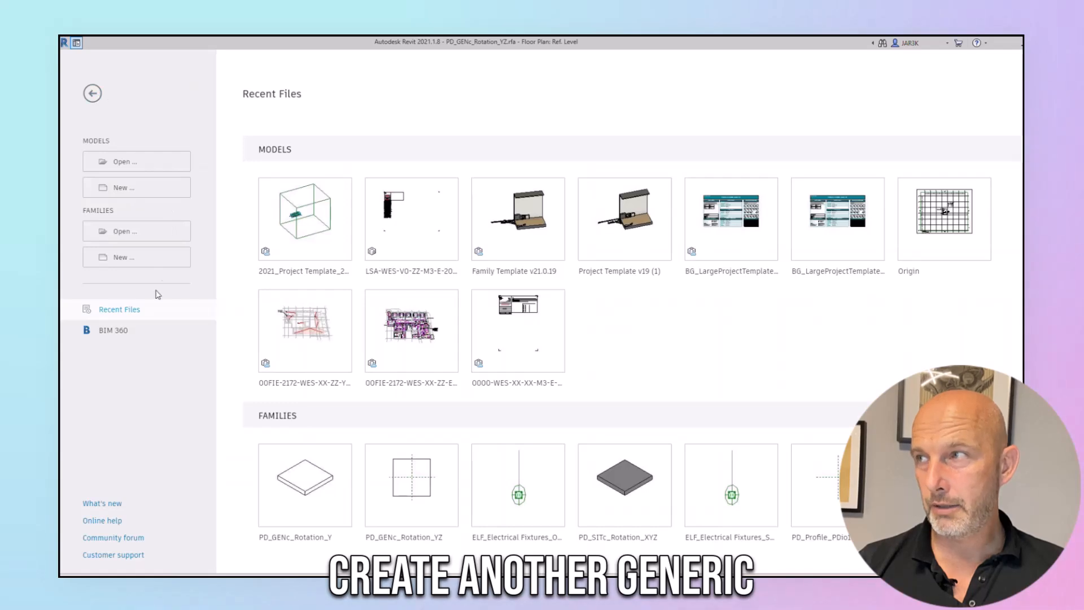
left_click(164, 259)
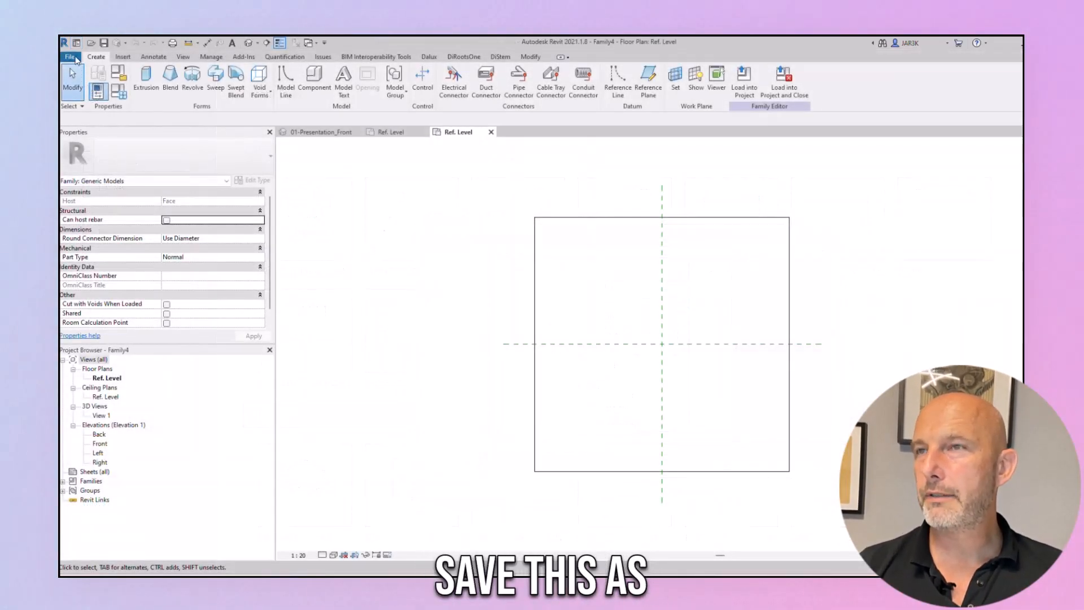
left_click(70, 57)
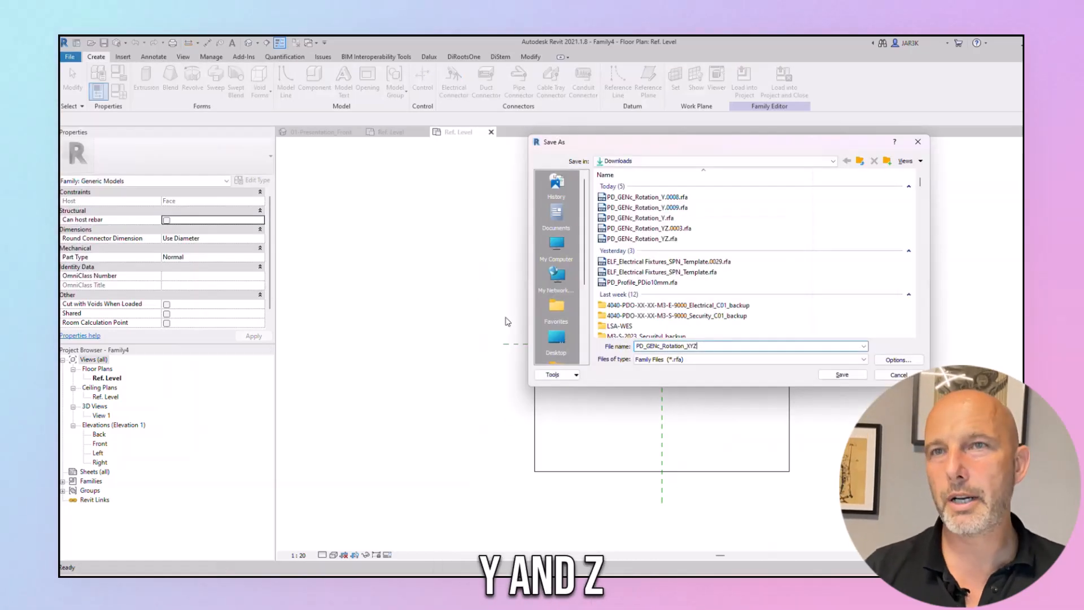
left_click(850, 382)
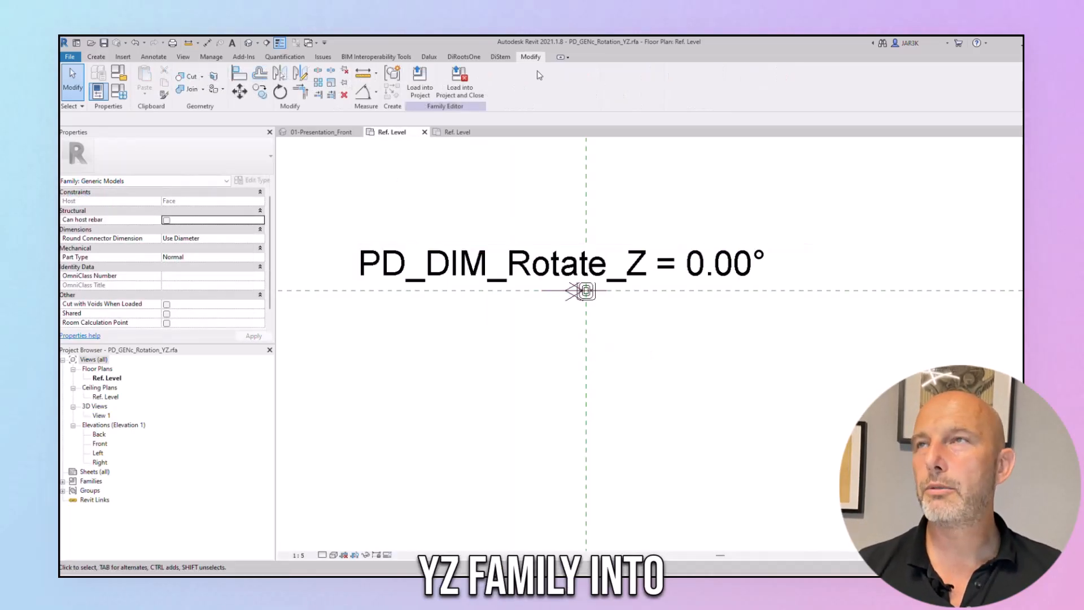
Step: Load the PD_GENc_Rotation_YZ family into PD_GENc_Rotation_XYZ.rfa
left_click(447, 89)
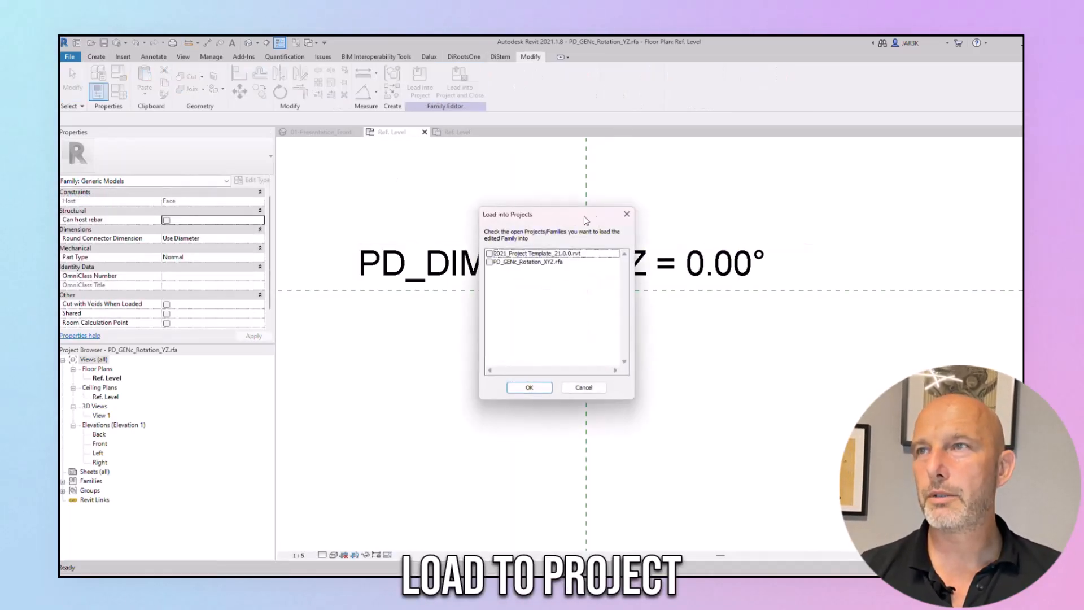
left_click(490, 263)
left_click(529, 388)
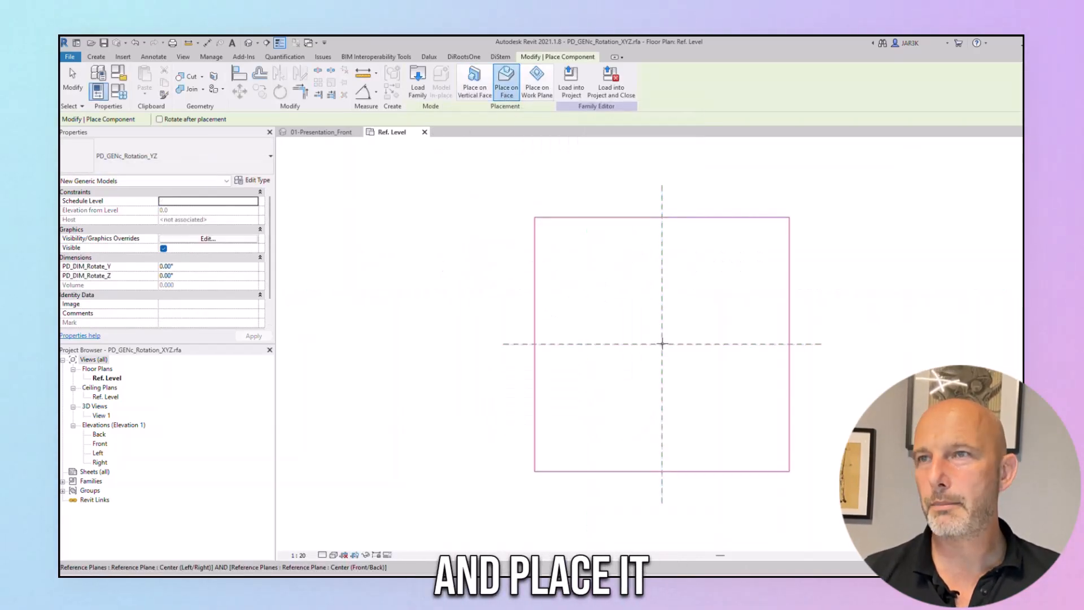
Step: Place PD_GENc_Rotation_YZ on the host face and move it about 13.3 mm and 9.2 mm away from the centre reference planes
left_click(662, 344)
key("Escape")
key("Escape")
scroll(666, 348, "up", 10)
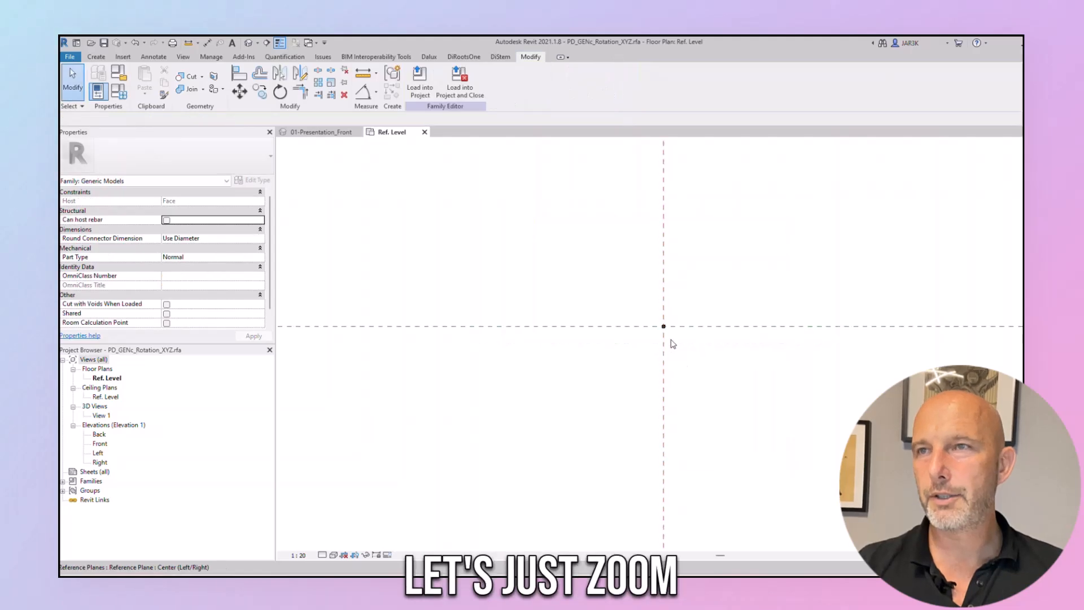
left_click_drag(629, 370, 752, 284)
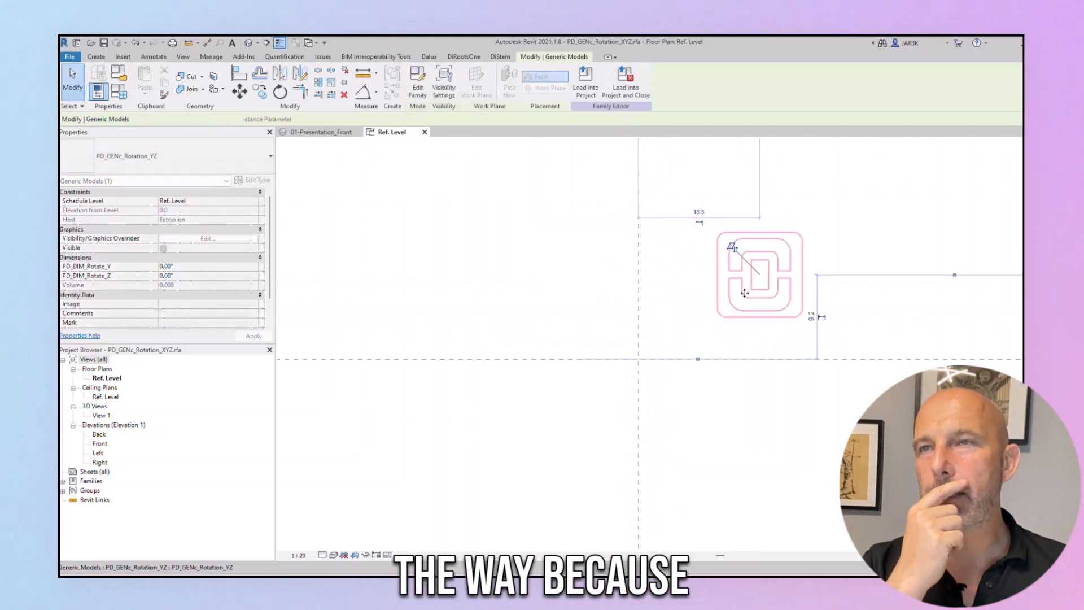
Step: Open the Left elevation and temporarily hide the host extrusion and the reference level
left_click(95, 56)
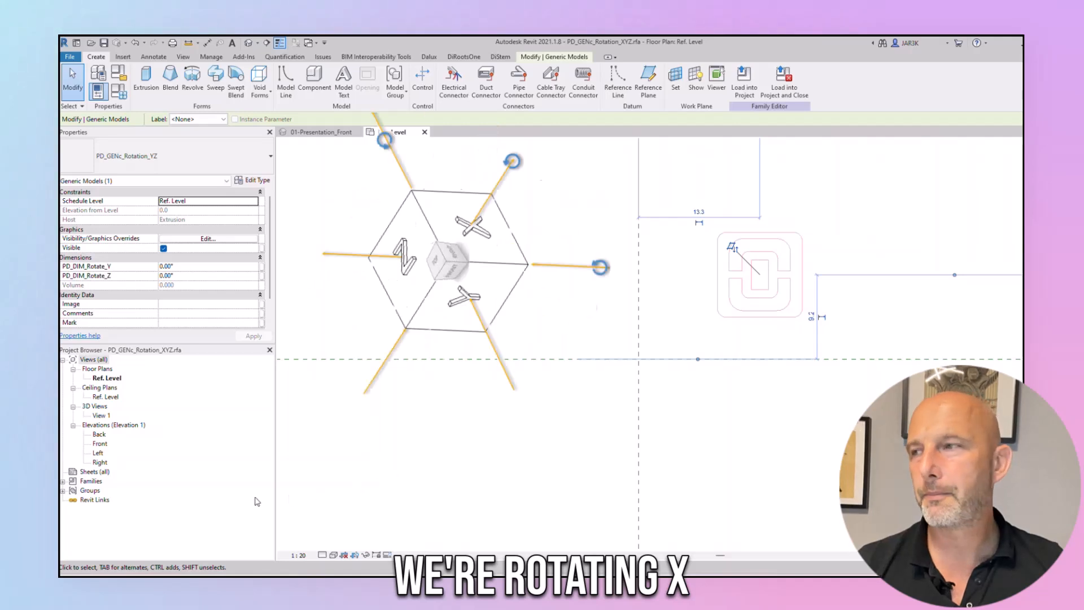
double_click(98, 453)
scroll(667, 456, "up", 5)
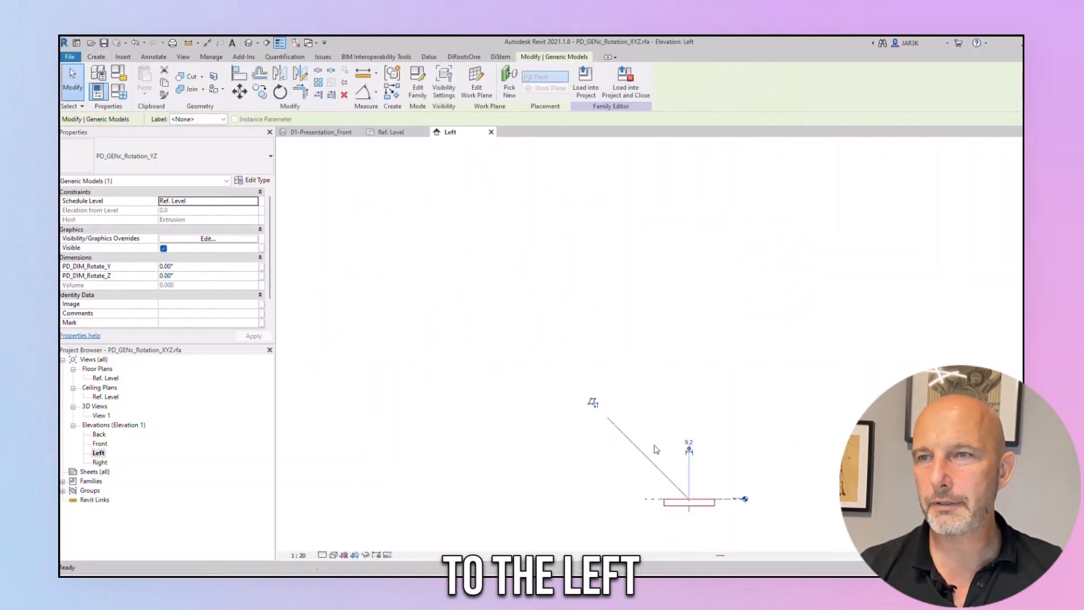
scroll(657, 428, "up", 2)
left_click(646, 402)
key("h")
key("h")
middle_click_drag(872, 431, 656, 450)
left_click(787, 370)
key("h")
key("h")
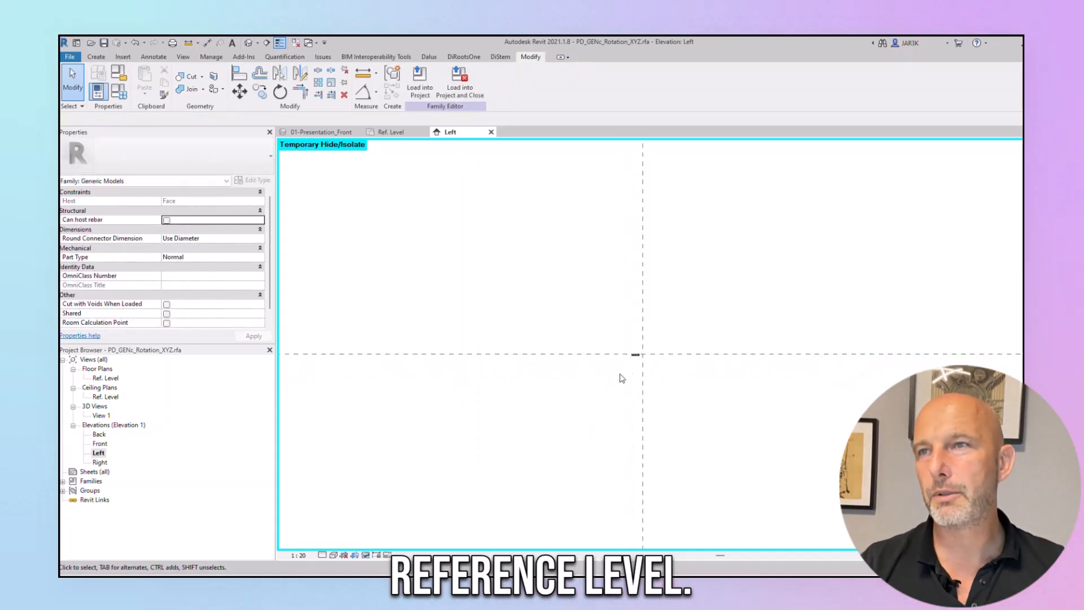
Step: Move the nested component along the host face to about 30.5 mm from the vertical centre reference plane
left_click(658, 321)
left_click_drag(655, 320, 519, 319)
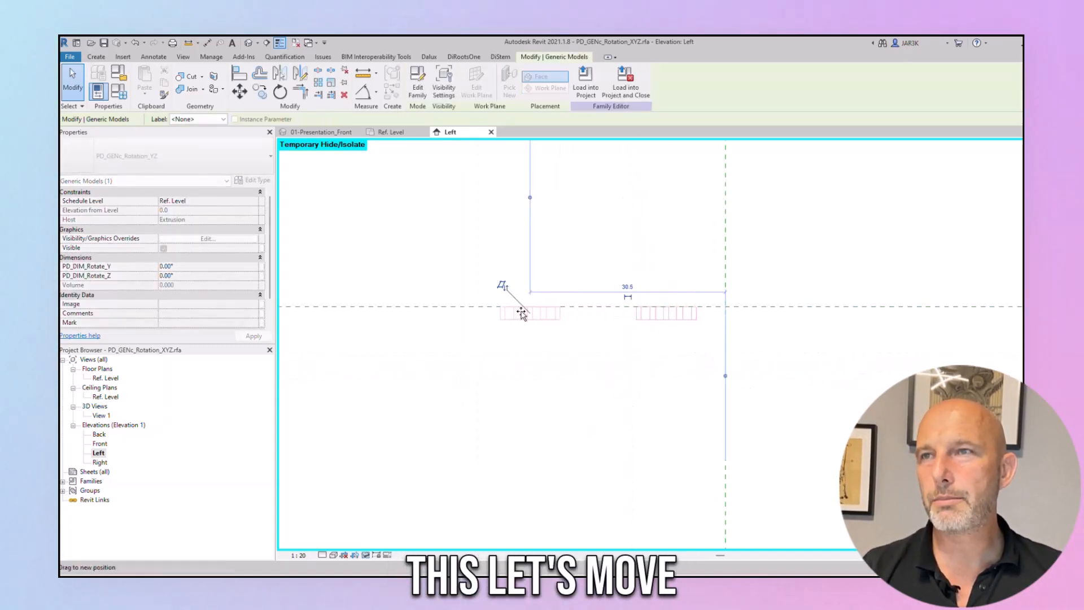
Step: Draw a 45° reference line below the host face, shorten it, and move its upper end onto the reference-plane intersection
left_click(96, 57)
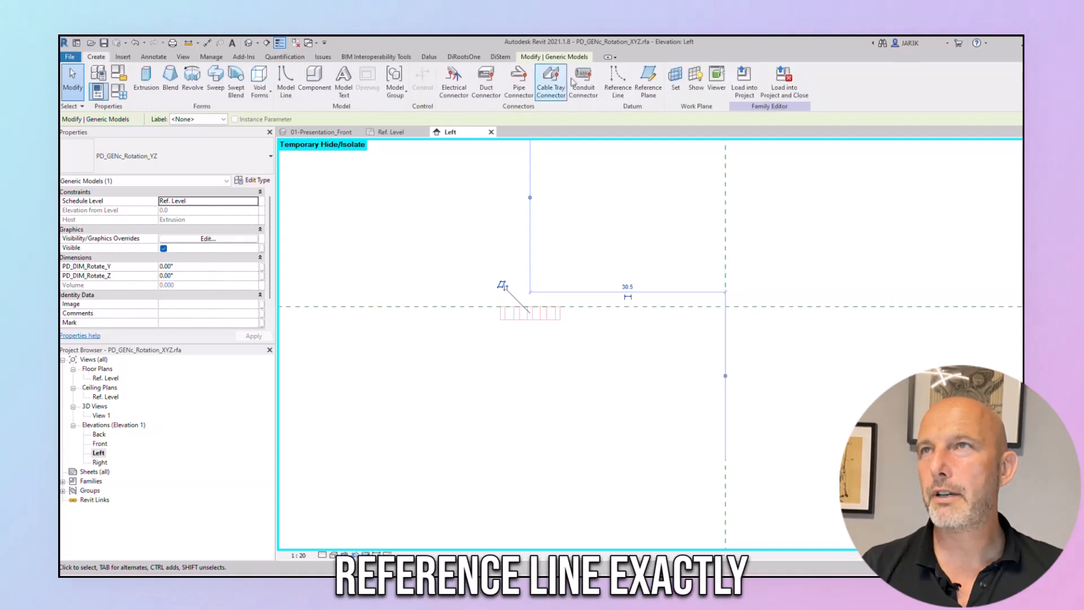
left_click(615, 82)
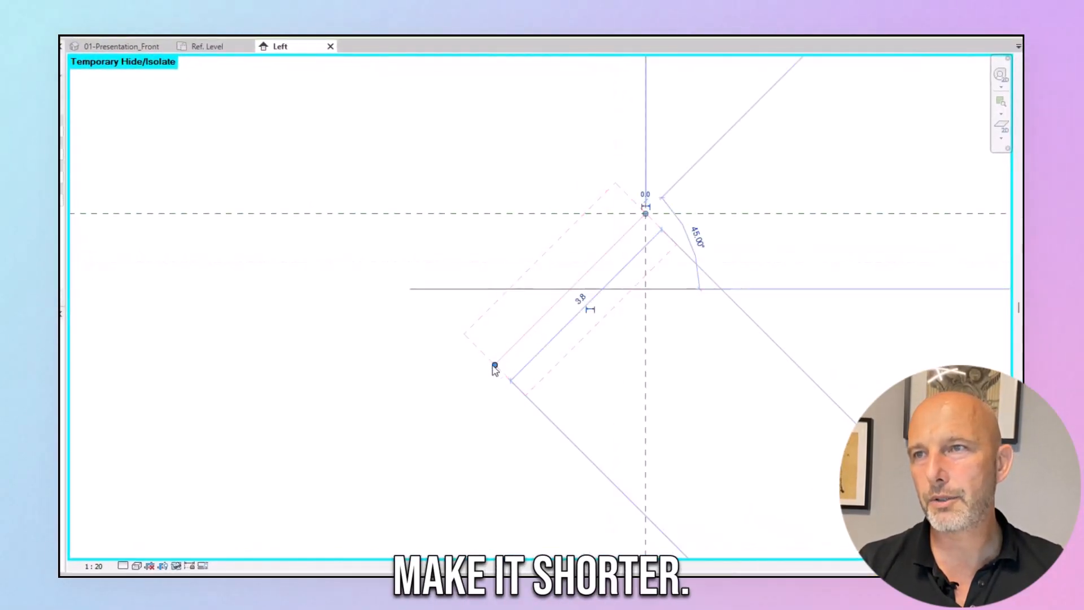
left_click(585, 303)
type("2")
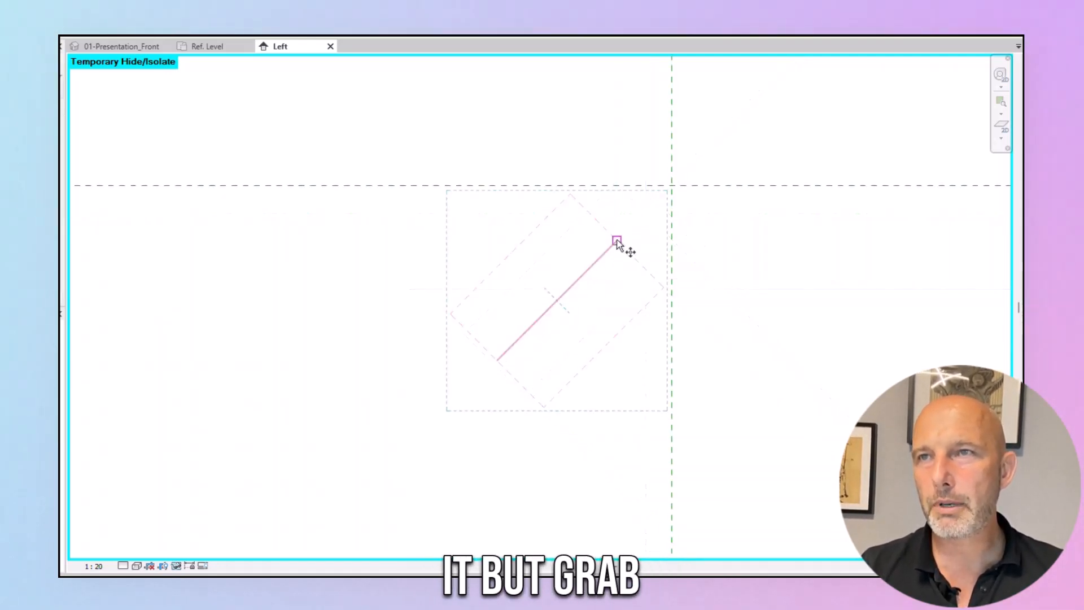
left_click(616, 241)
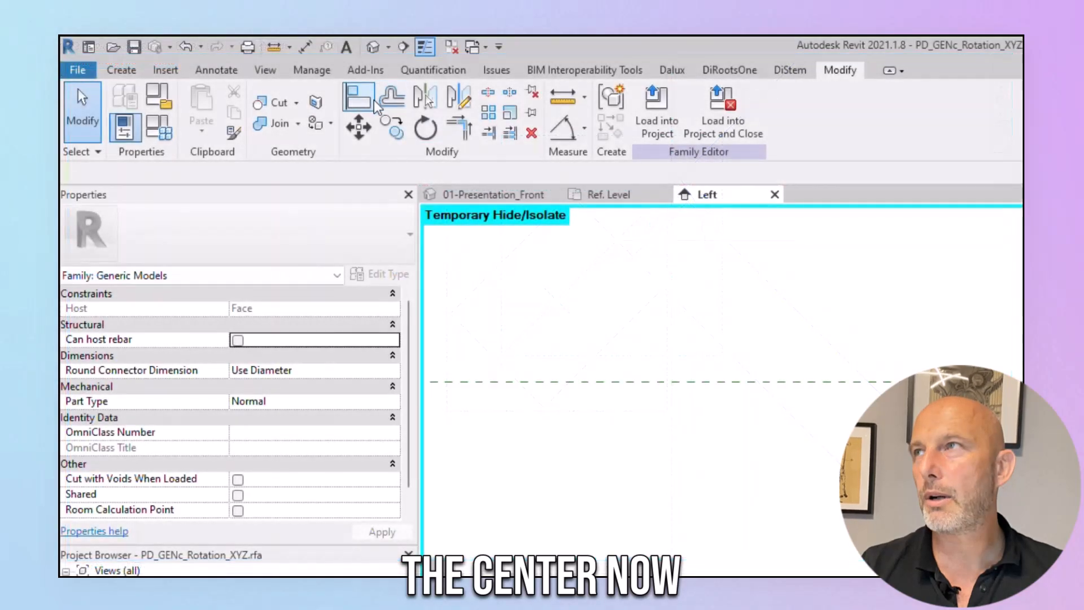
Step: Align and lock the reference line's upper endpoint to the horizontal and vertical centre reference planes
left_click(358, 101)
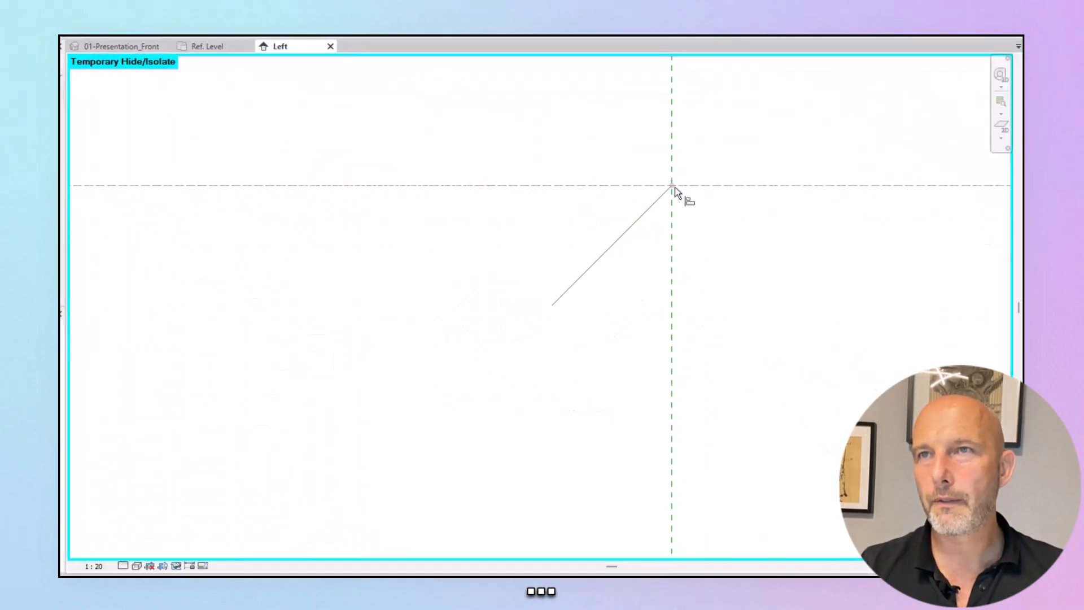
left_click(672, 137)
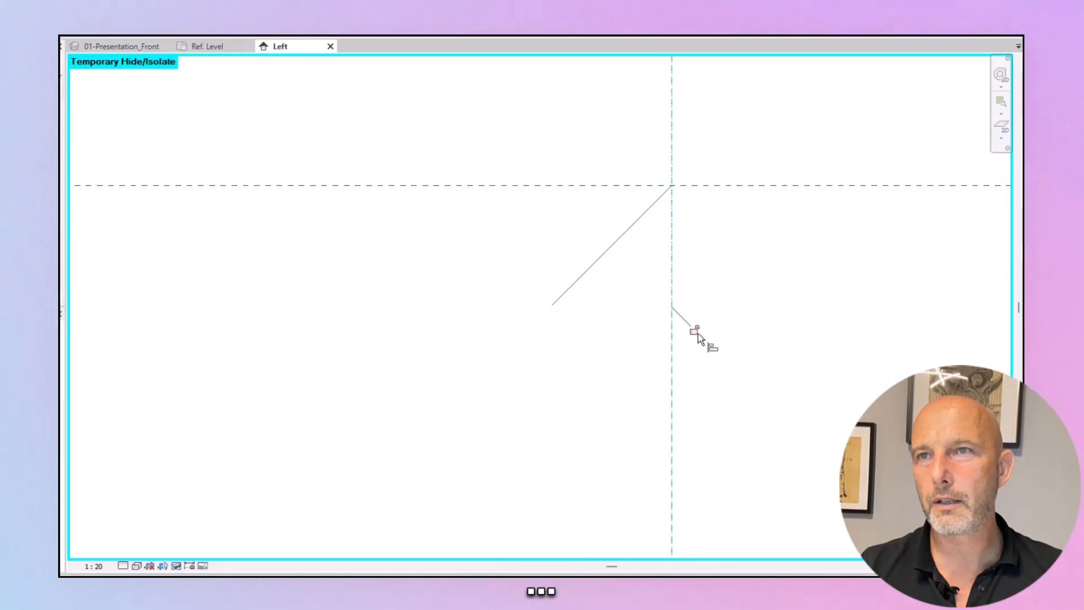
key("Escape")
key("Escape")
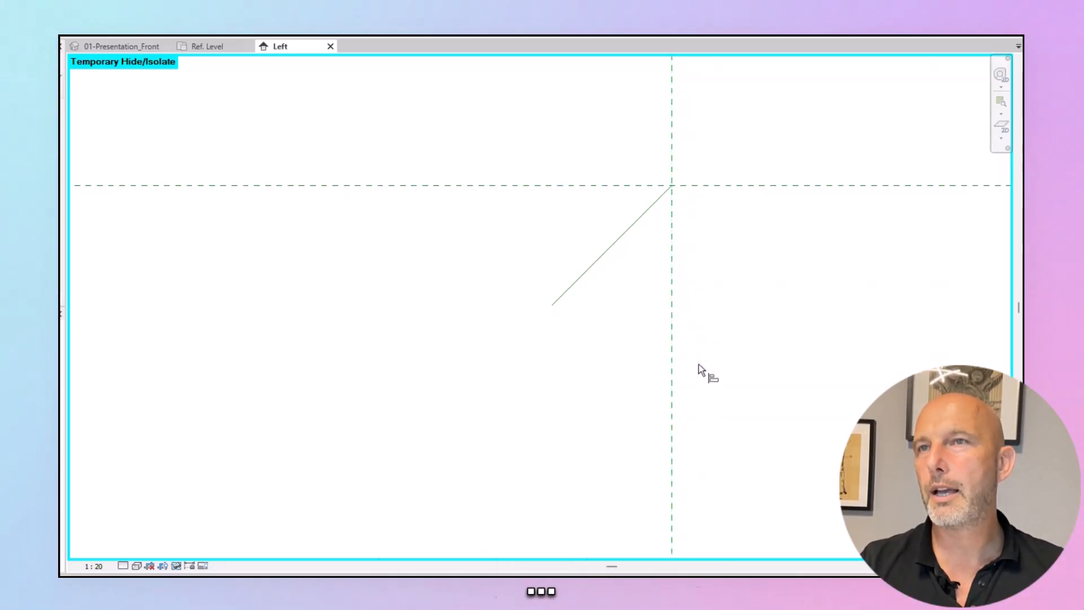
left_click(591, 268)
left_click(749, 332)
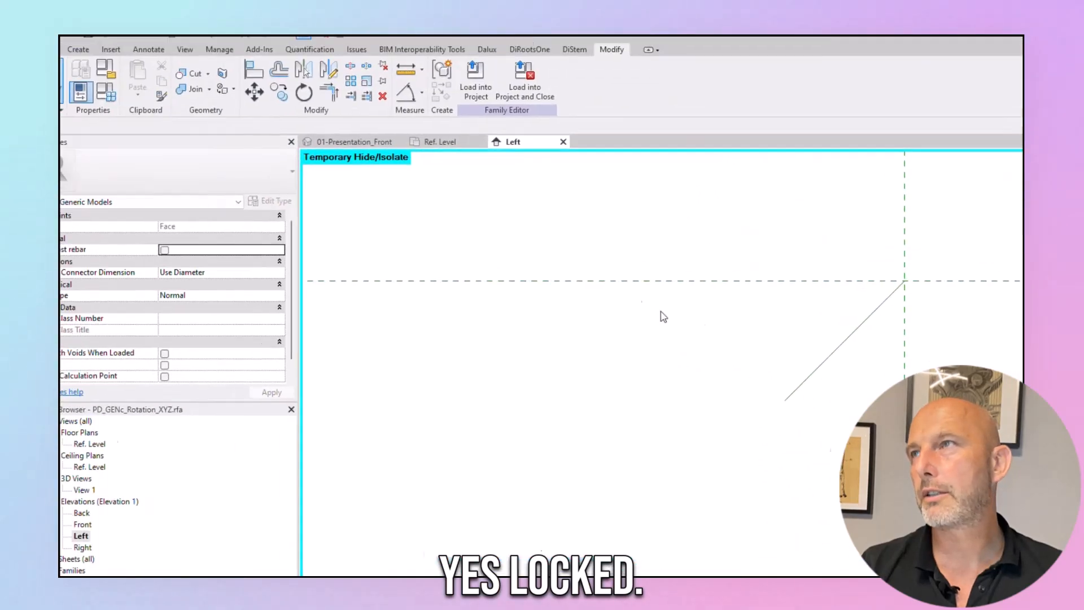
Step: Start a void sweep and pick the angled reference line as its path
left_click(107, 61)
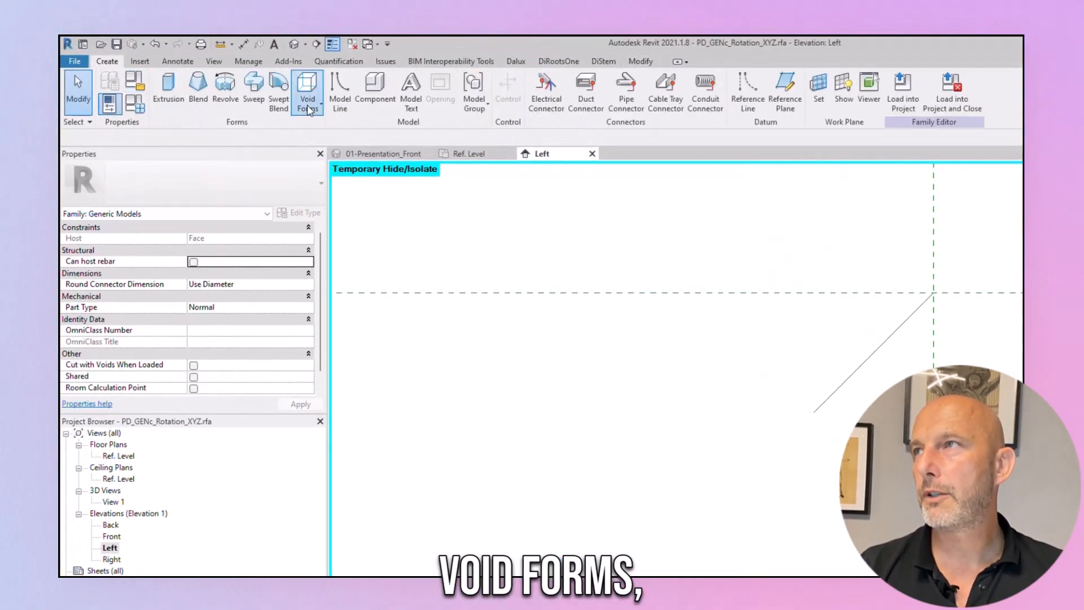
left_click(308, 93)
left_click(348, 203)
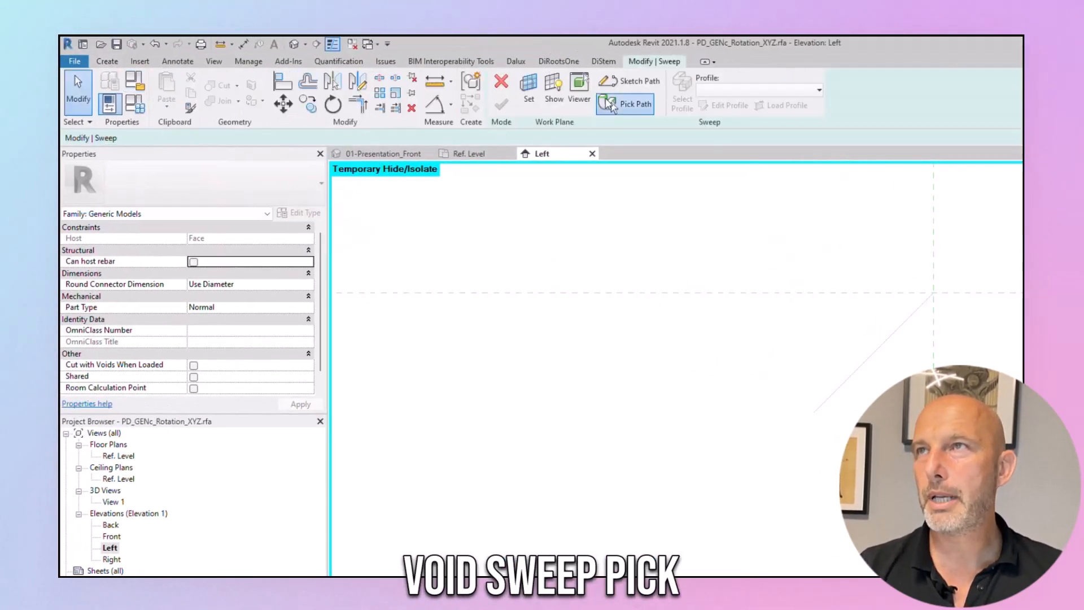
left_click(627, 104)
left_click(879, 348)
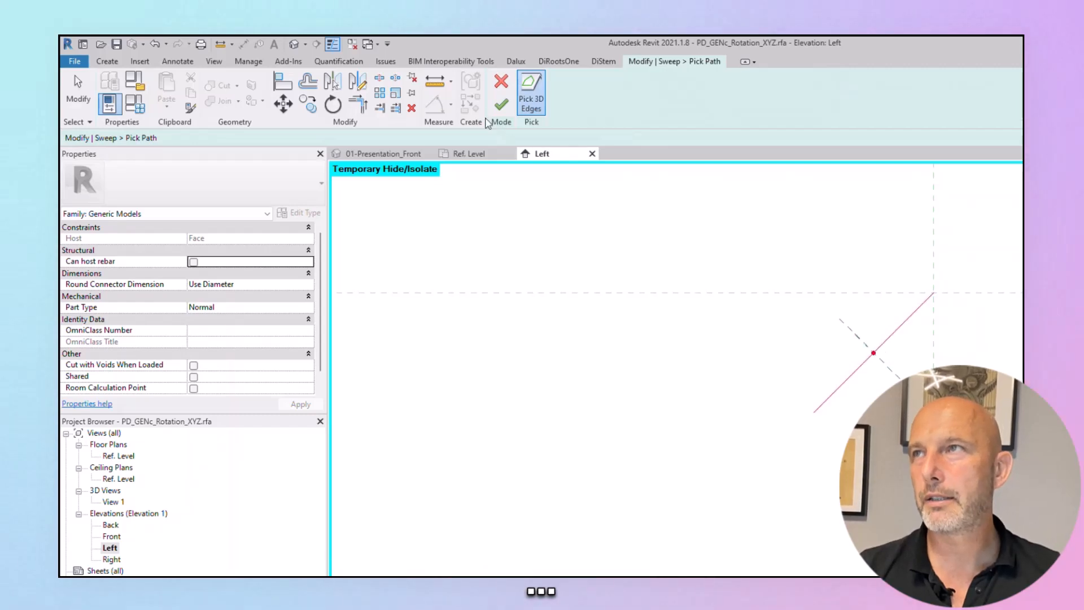
left_click(499, 106)
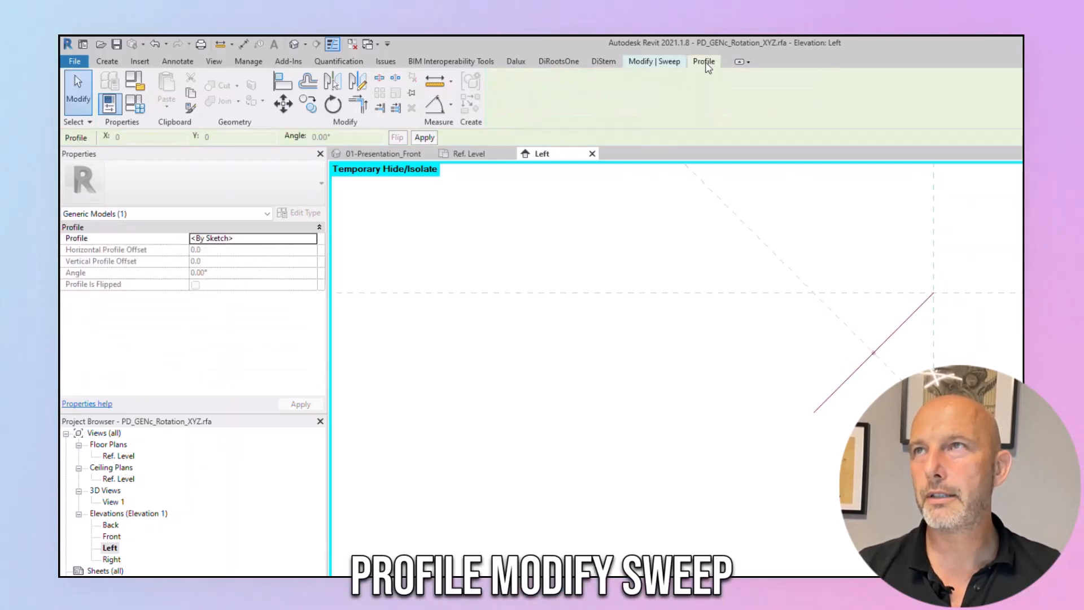
Step: Load the PD_Profile_PDio10mm.rfa profile, assign it to the void sweep and finish the sweep
left_click(678, 65)
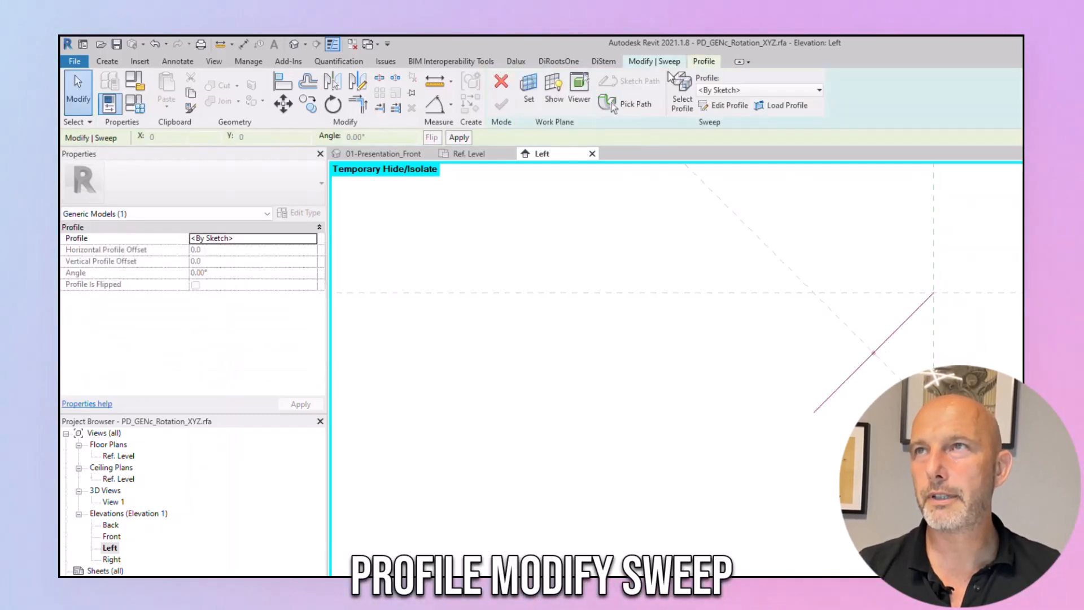
left_click(775, 105)
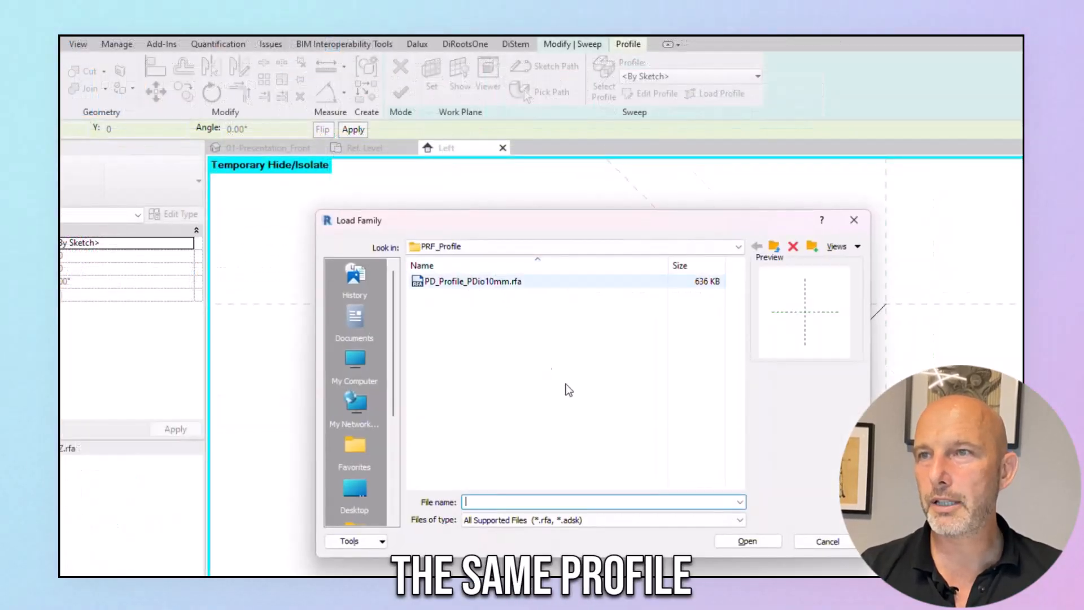
left_click(474, 281)
left_click(752, 542)
left_click(694, 78)
left_click(695, 106)
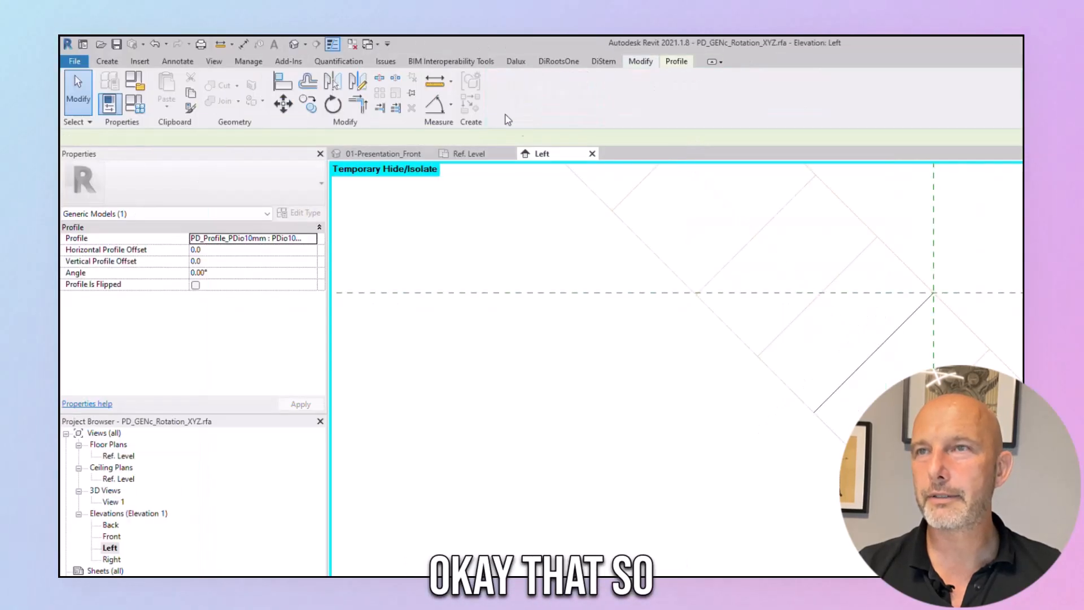
left_click(500, 105)
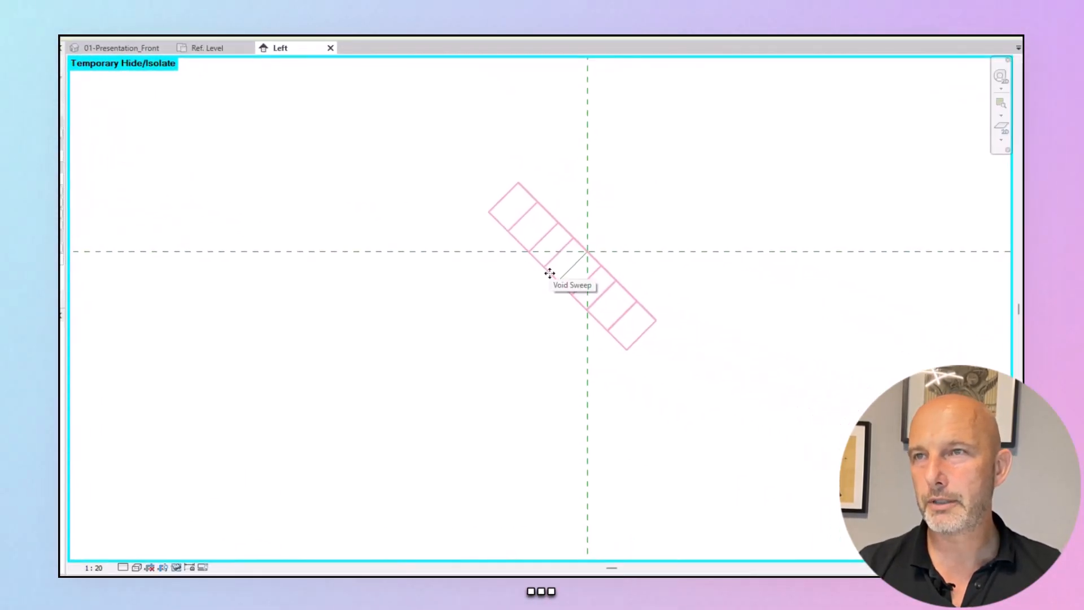
Step: Place an angular dimension between the angled reference line and the vertical centre reference plane
left_click(175, 87)
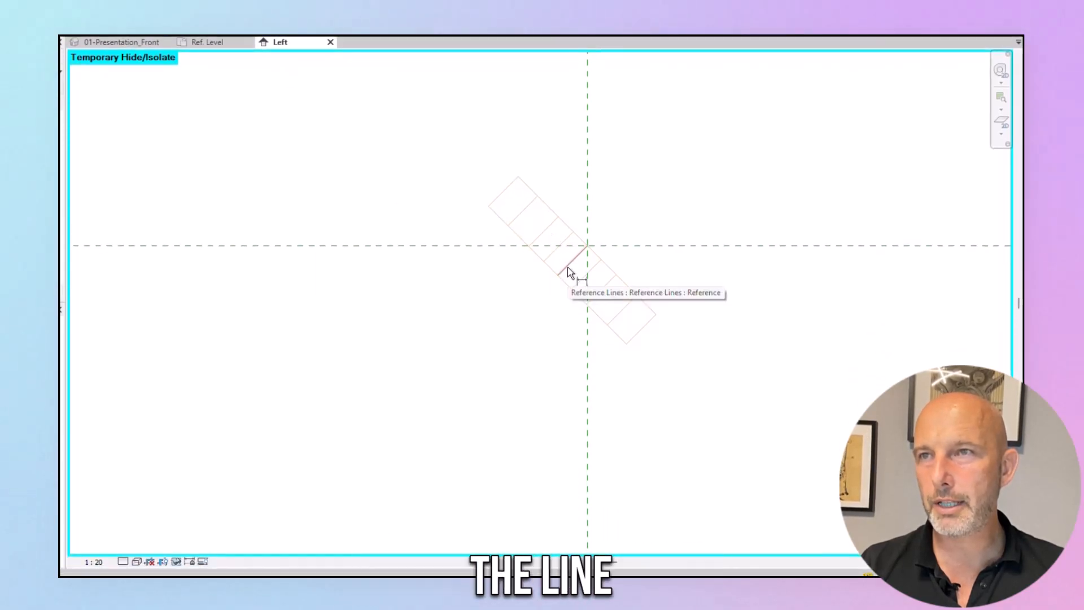
left_click(567, 268)
left_click(589, 343)
scroll(457, 394, "down", 3)
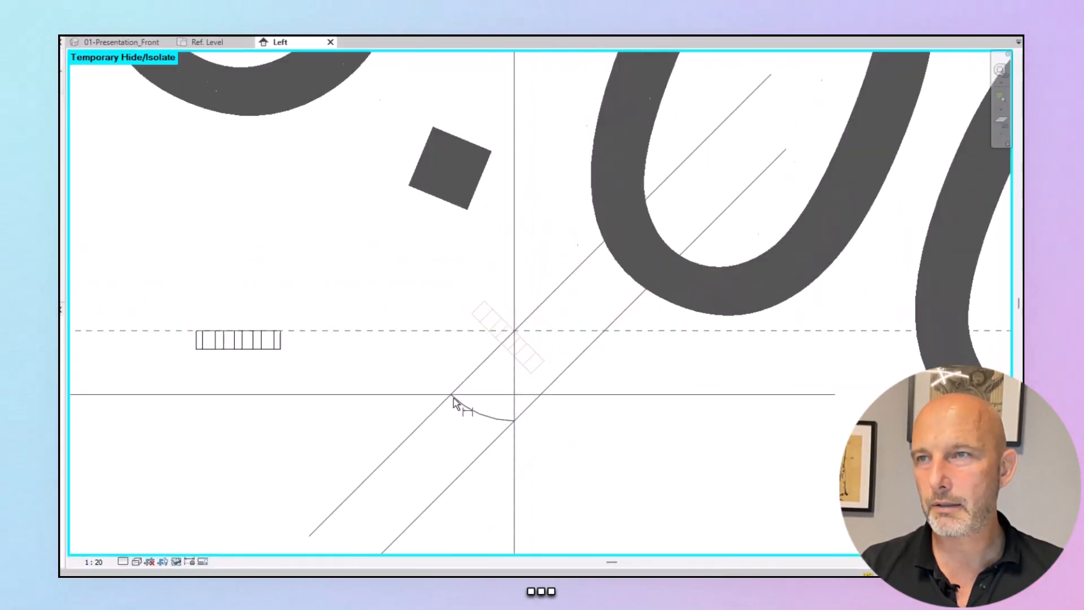
middle_click_drag(453, 398, 564, 212)
left_click(516, 427)
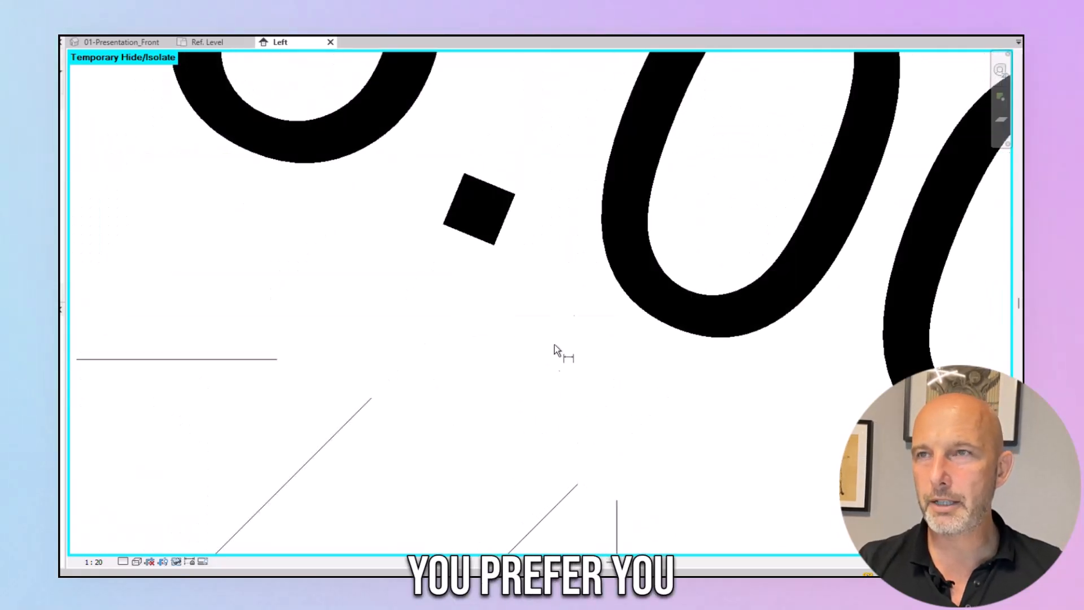
Step: Set the Left elevation's view scale to 1:5
left_click(94, 562)
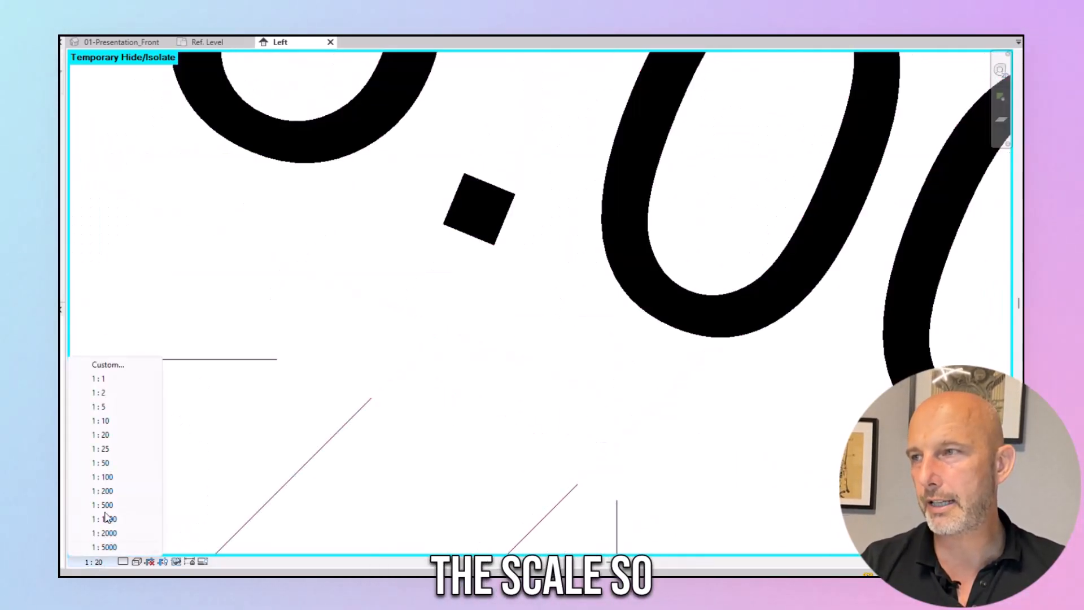
left_click(113, 410)
scroll(563, 180, "up", 2)
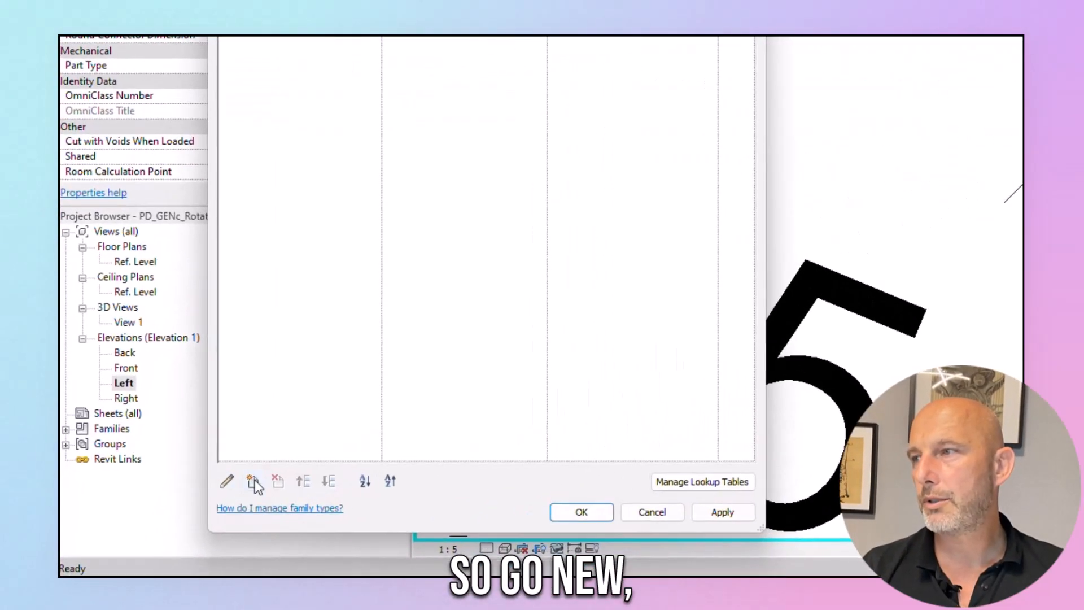
Step: Add the shared parameter PD_DIM_Rotate_Y from the DIM - Dimensions (General) group as an instance parameter under Dimensions
left_click(182, 530)
left_click(497, 276)
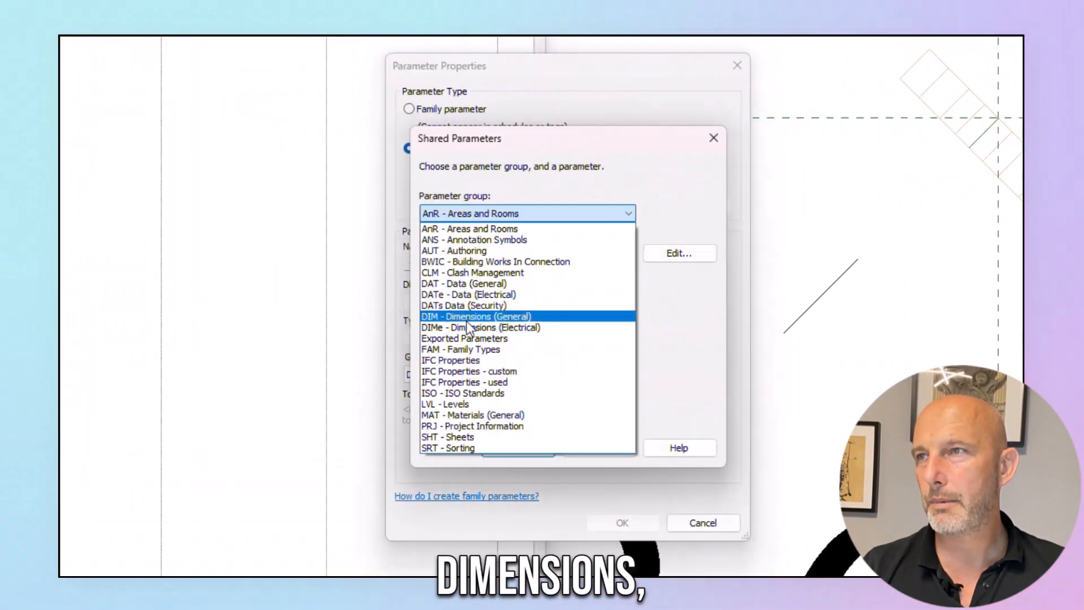
left_click(468, 317)
scroll(485, 388, "down", 10)
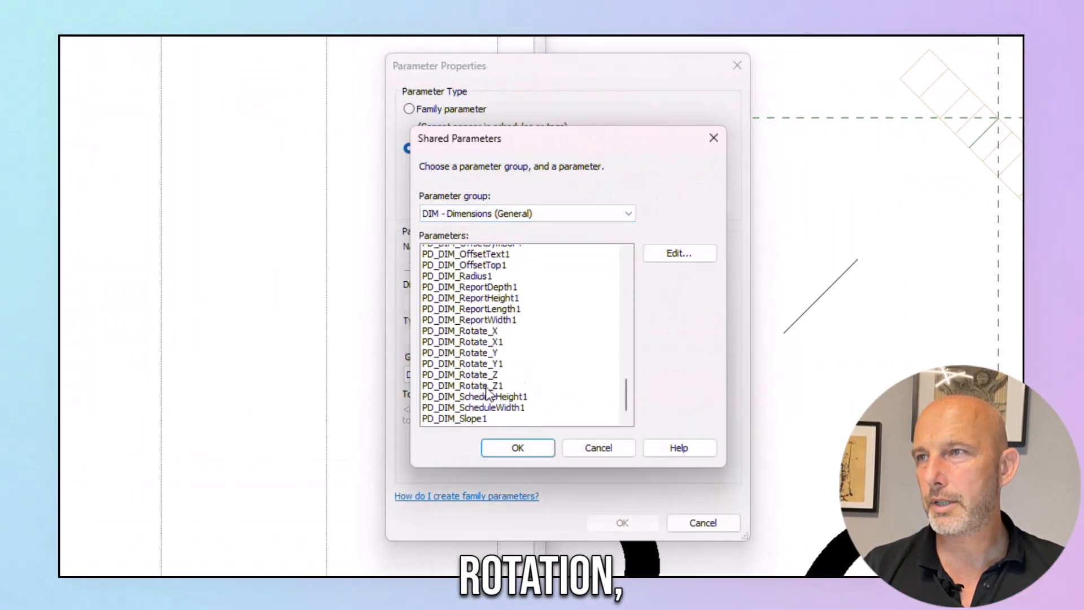
scroll(486, 380, "up", 2)
left_click(460, 368)
left_click(511, 447)
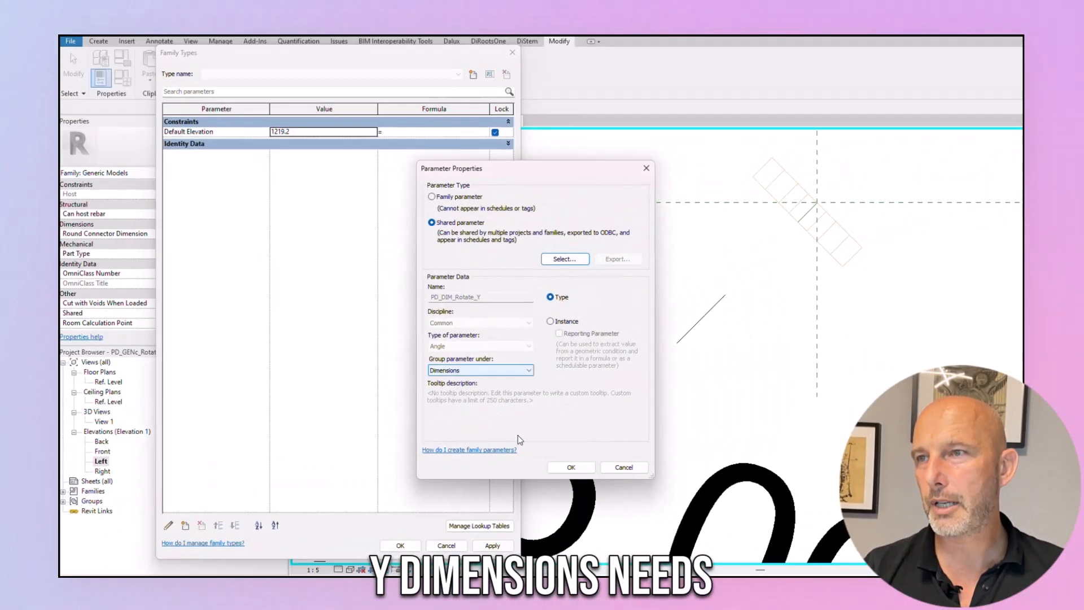
left_click(563, 471)
Step: Add the shared parameter PD_DIM_Rotate_X from the DIM - Dimensions (General) group as an instance parameter
left_click(185, 526)
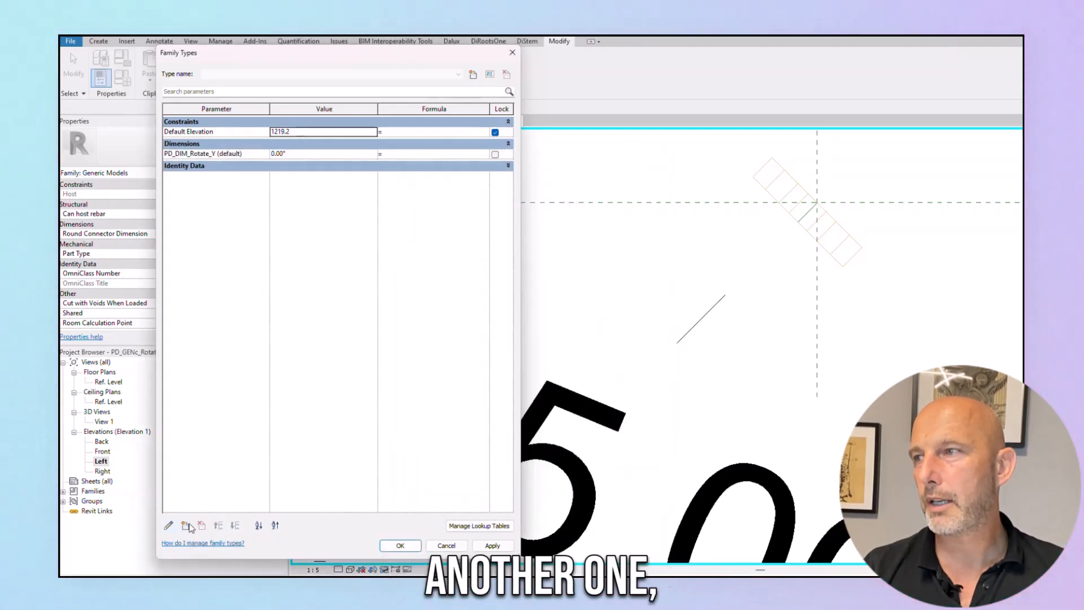
left_click(187, 525)
left_click(480, 264)
left_click(474, 335)
scroll(476, 361, "down", 10)
left_click(476, 354)
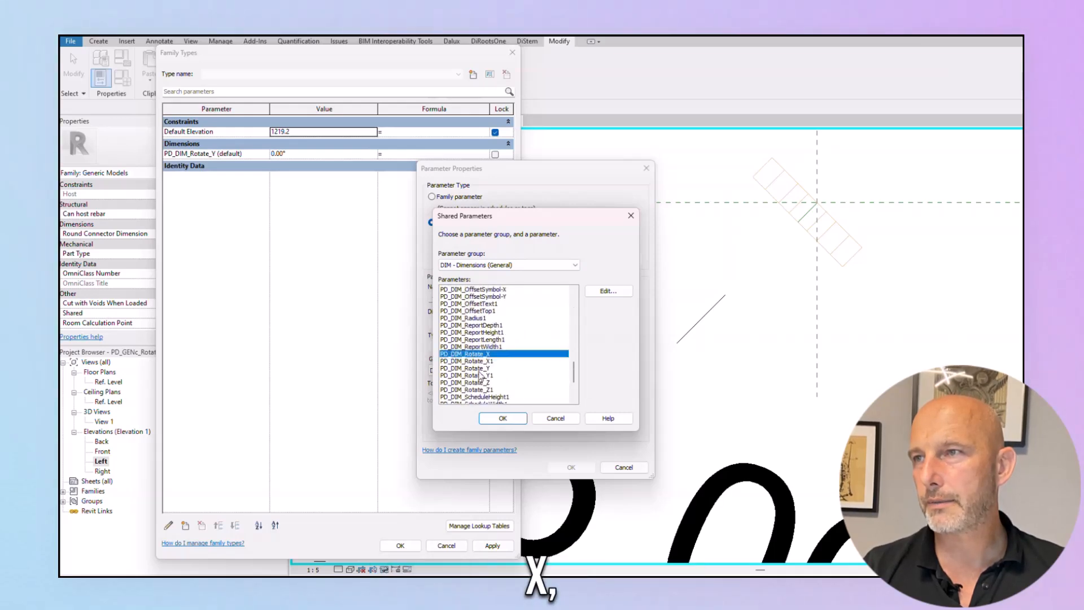
left_click(503, 418)
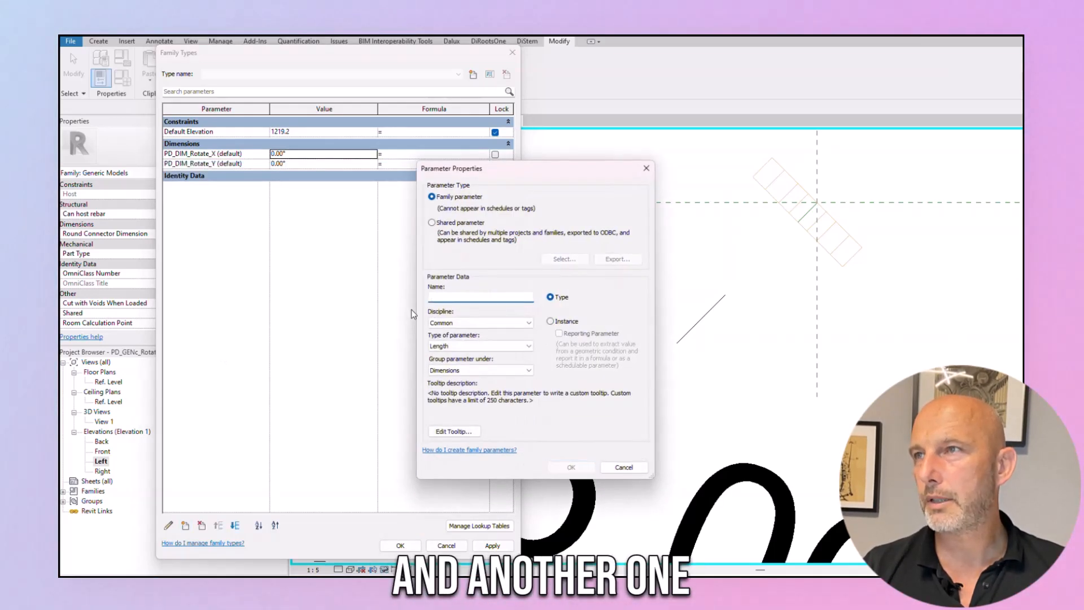
Step: Add the shared instance parameter PD_DIM_Rotate_Z from the DIM - Dimensions (General) group and accept the family types
left_click(432, 222)
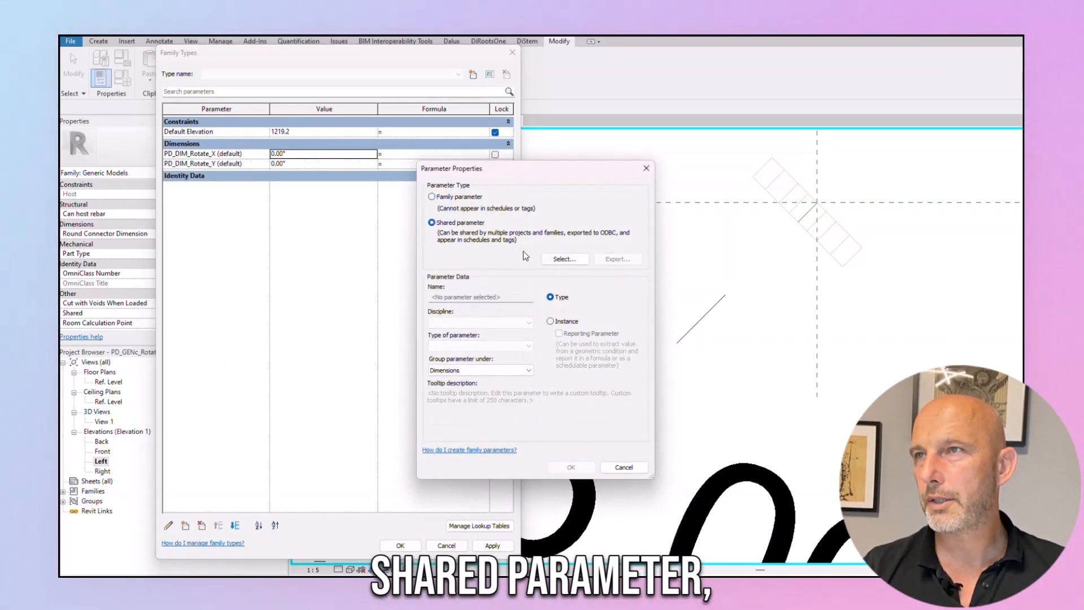
left_click(557, 261)
left_click(482, 265)
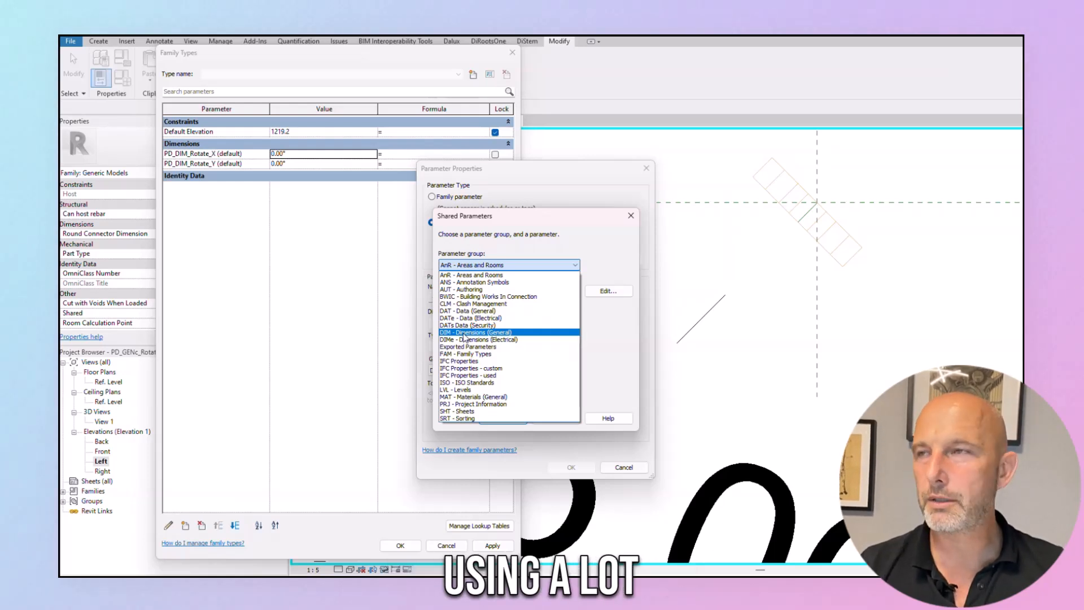
left_click(461, 333)
scroll(474, 323, "down", 15)
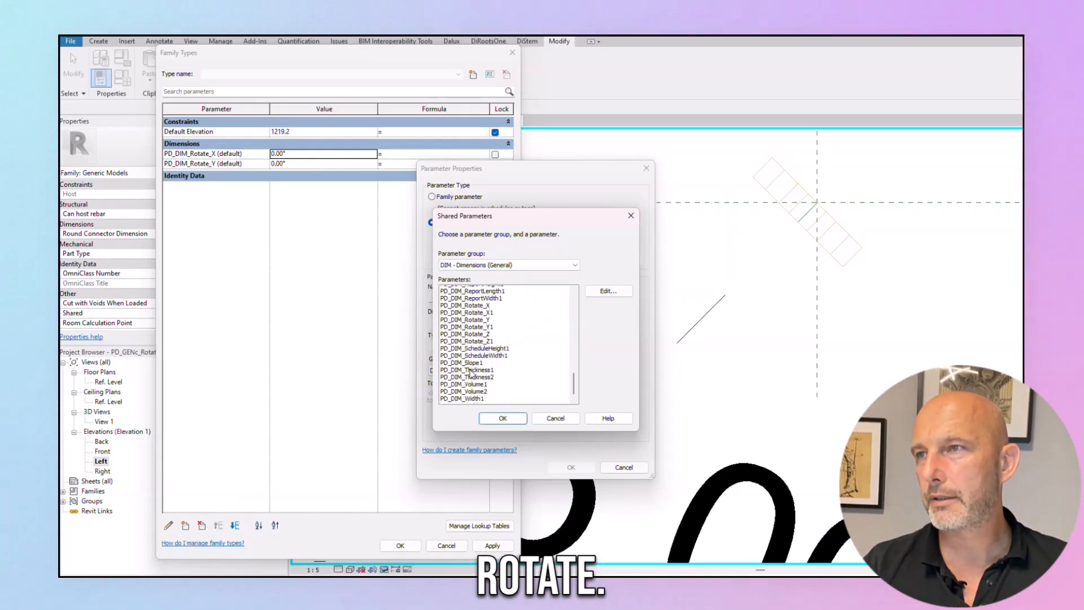
left_click(474, 318)
left_click(499, 417)
left_click(570, 468)
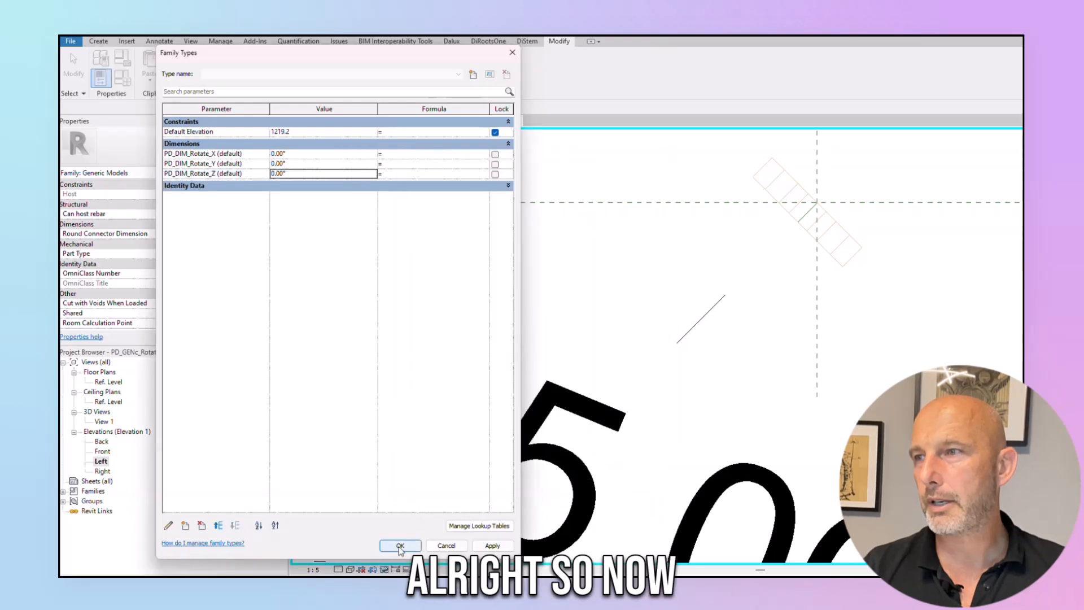
left_click(401, 546)
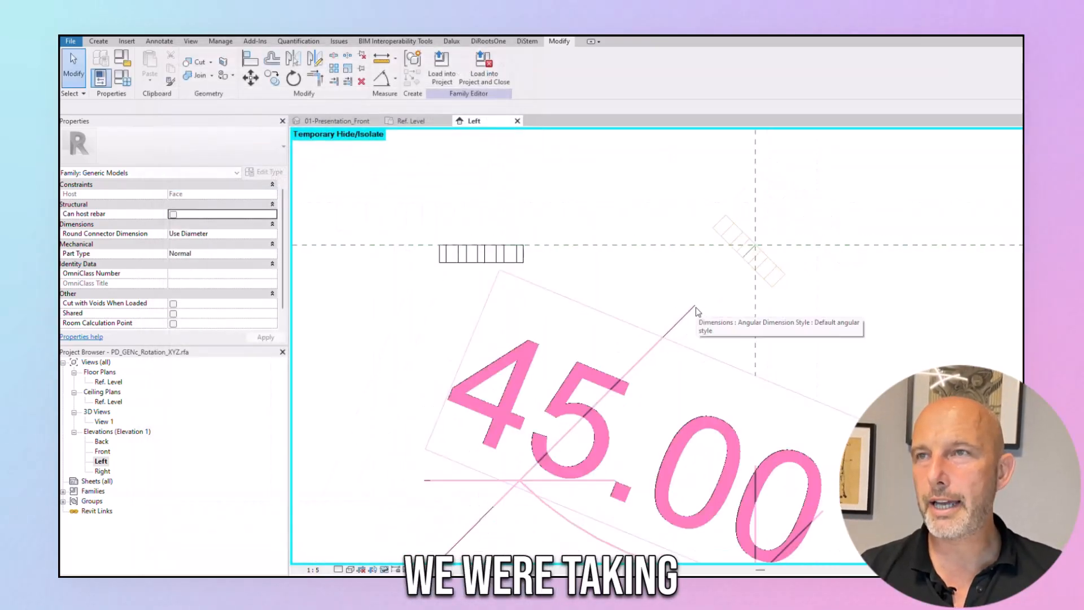
Step: Label the reference line's angular dimension with the PD_DIM_Rotate_X parameter
left_click(696, 307)
left_click(481, 67)
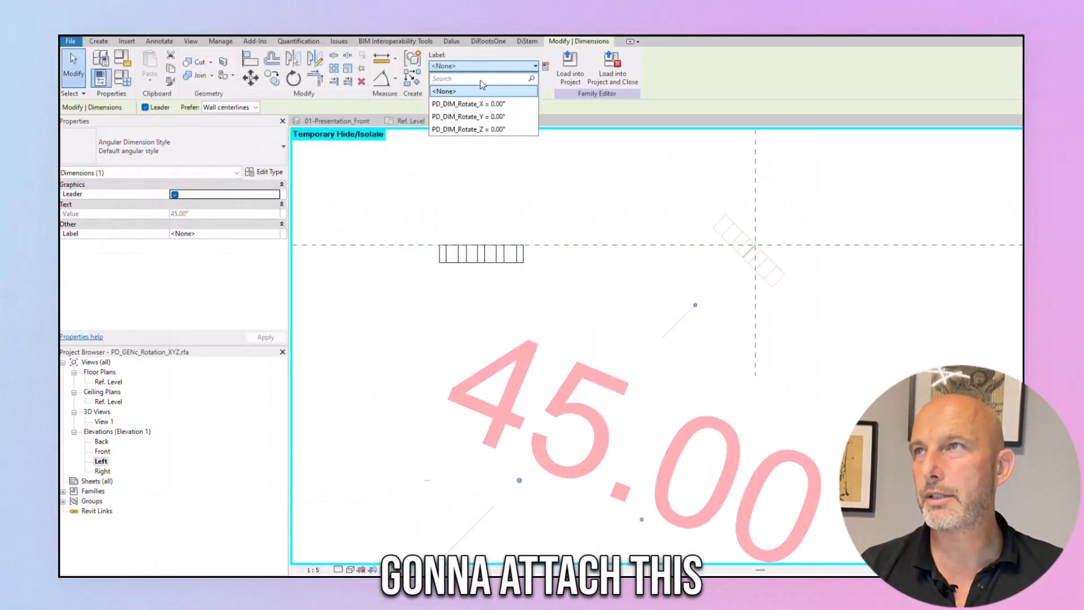
left_click(484, 104)
left_click(616, 327)
scroll(617, 326, "down", 1)
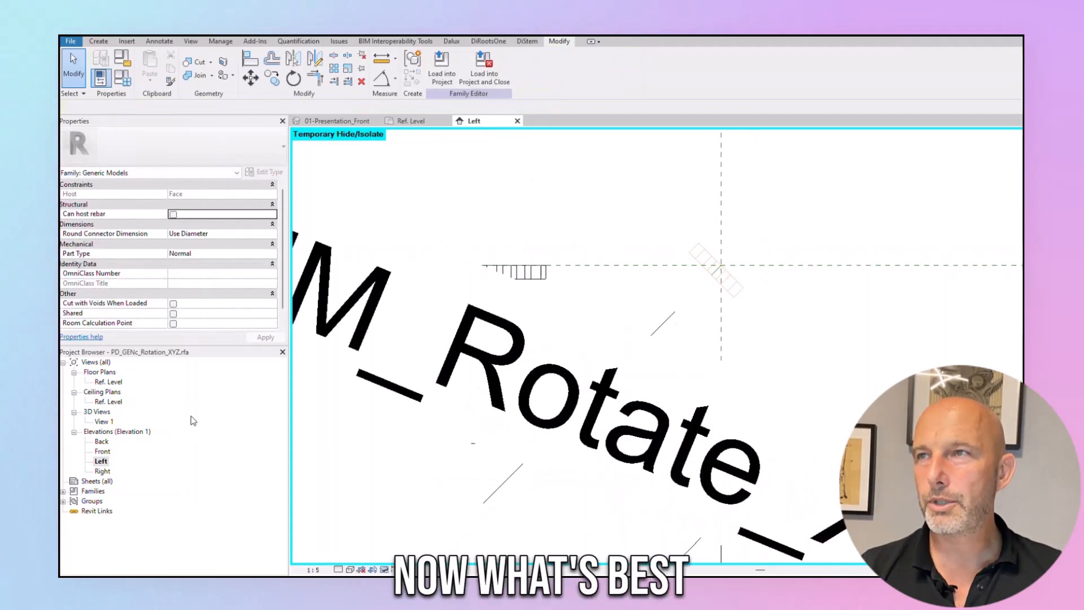
Step: Open 3D view View 1 and set PD_DIM_Rotate_X to 0° in the family types
double_click(104, 421)
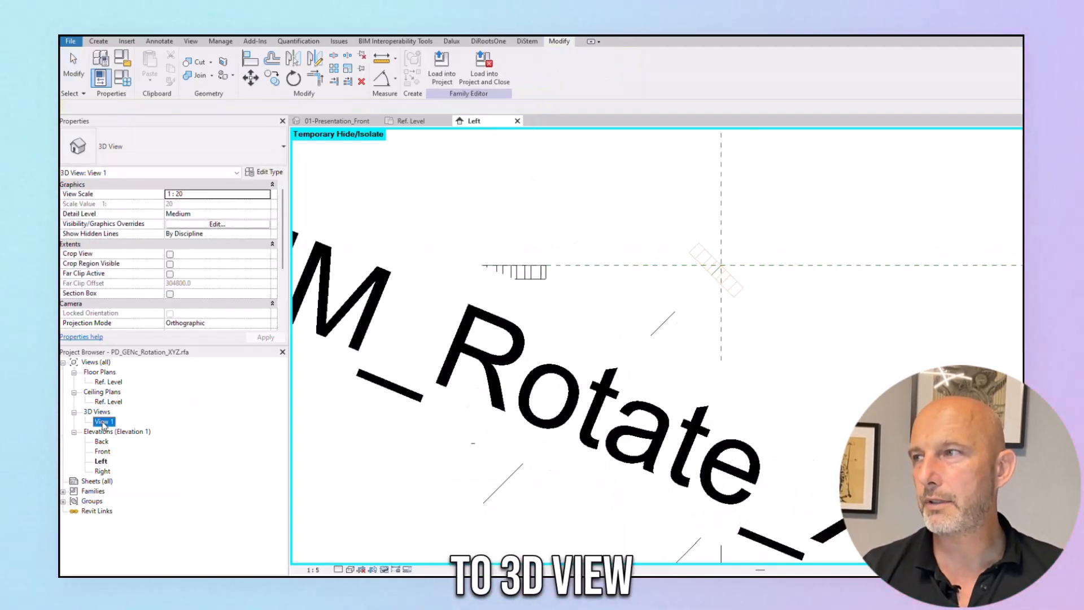
left_click(581, 430)
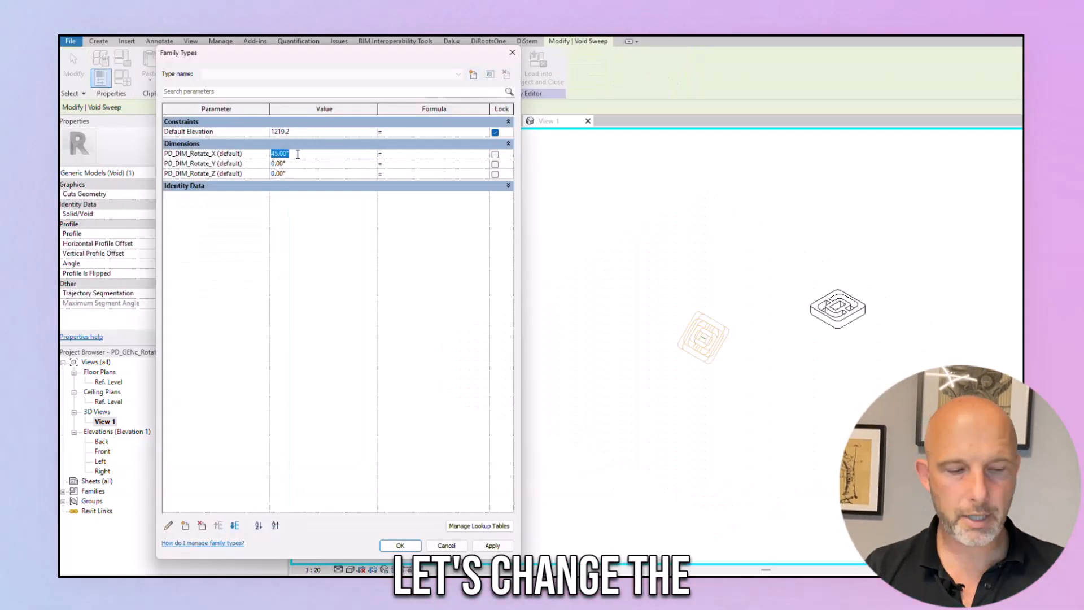
type("0")
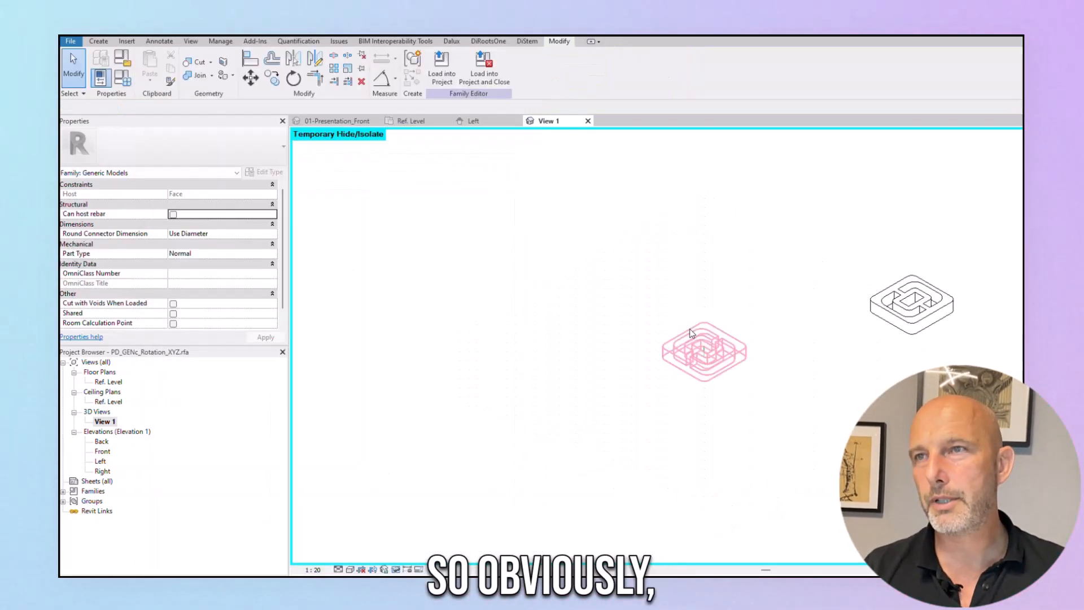
Step: Rehost the nested component by picking the top face of the void sweep as its new host
left_click(688, 326)
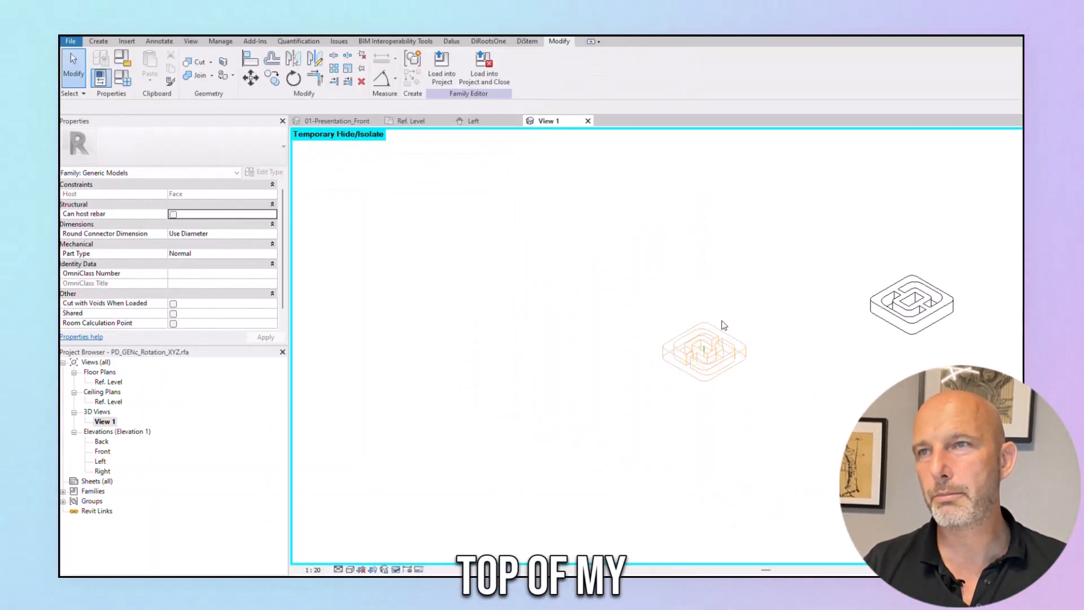
scroll(770, 380, "down", 1)
left_click(845, 336)
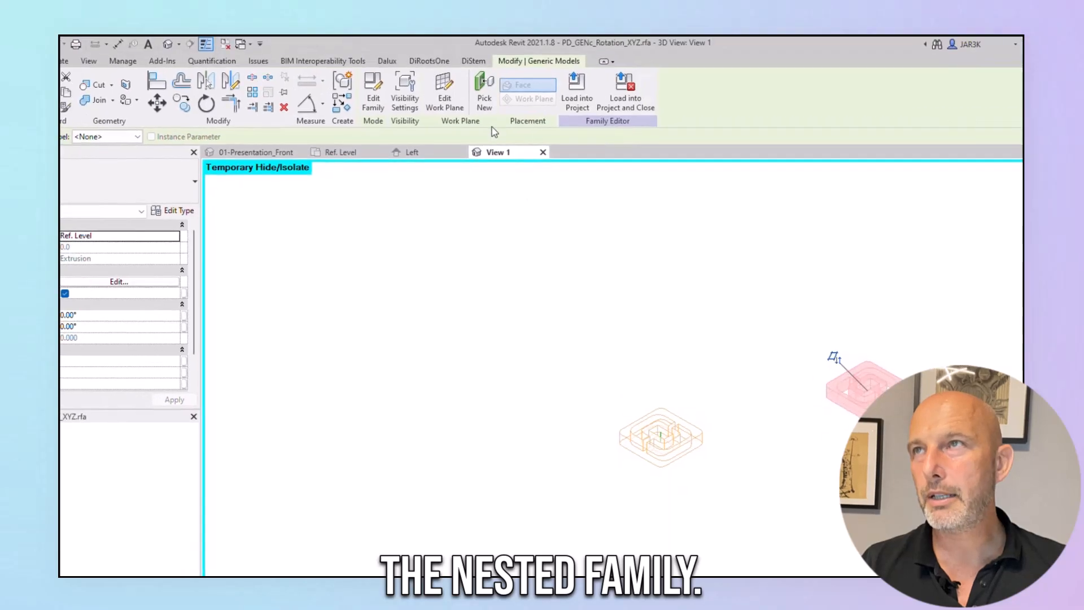
left_click(489, 108)
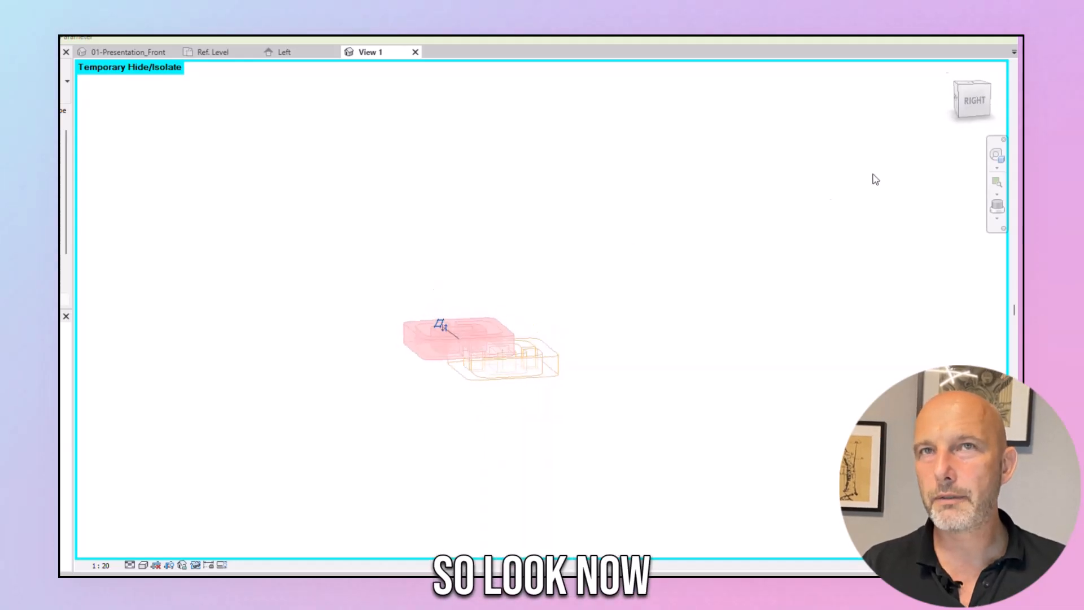
left_click(967, 100)
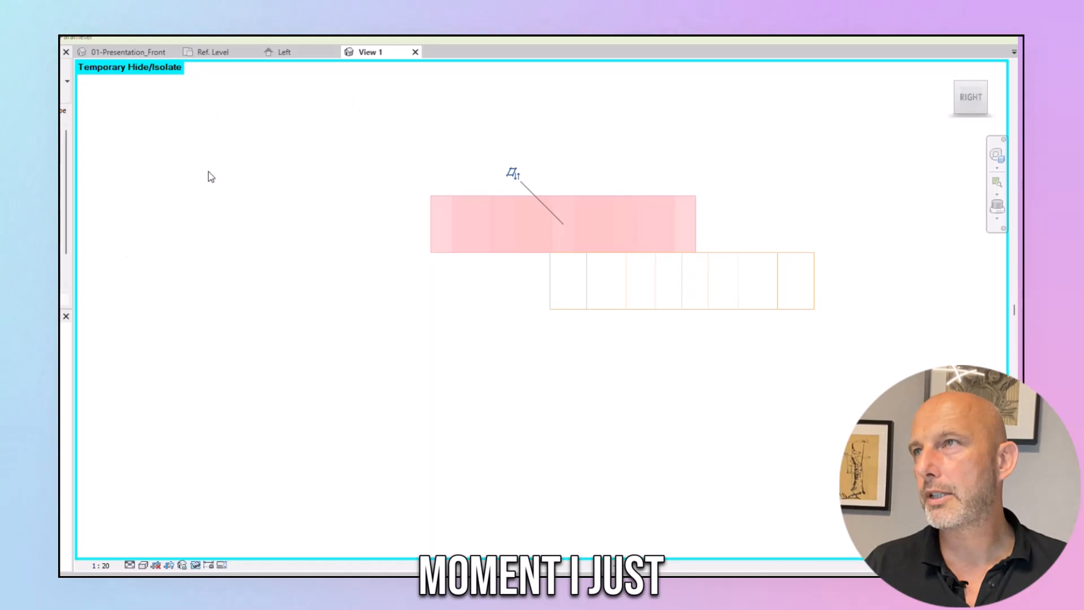
Step: Open the Ref. Level plan and move the nested component down and clear of the overlapping void sweep
left_click(210, 52)
middle_click_drag(515, 336, 539, 227)
scroll(518, 296, "up", 2)
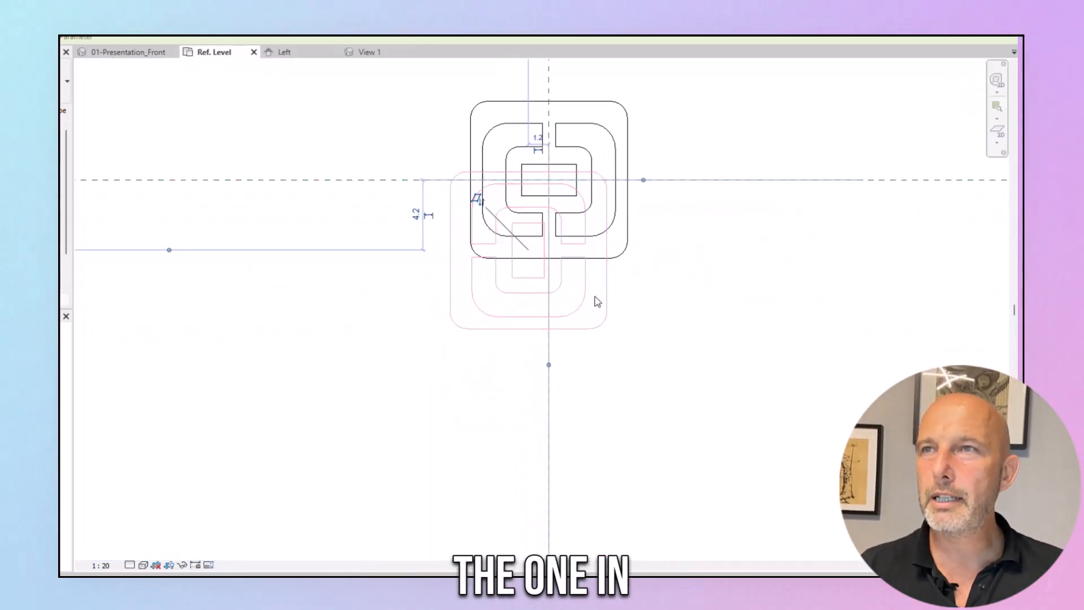
left_click(471, 133)
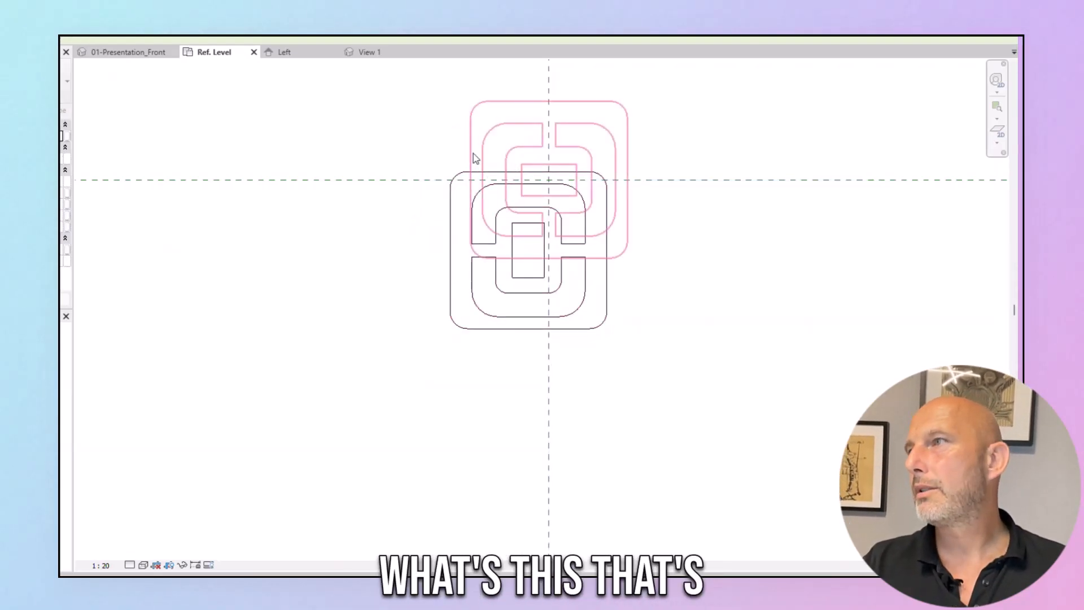
left_click(451, 277)
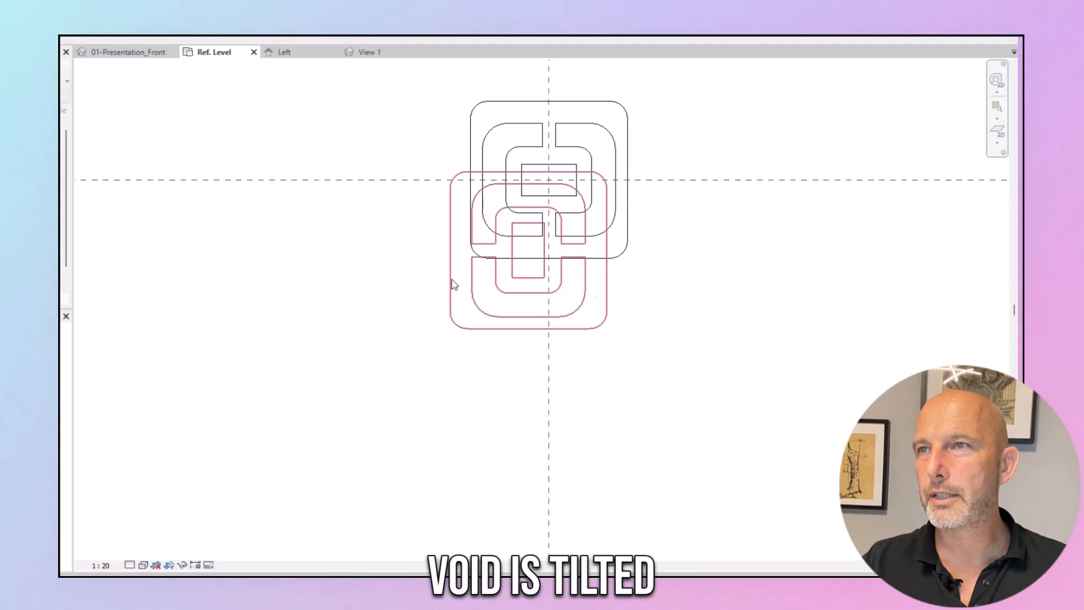
left_click(452, 283)
middle_click_drag(473, 286, 480, 305)
left_click_drag(476, 307, 437, 420)
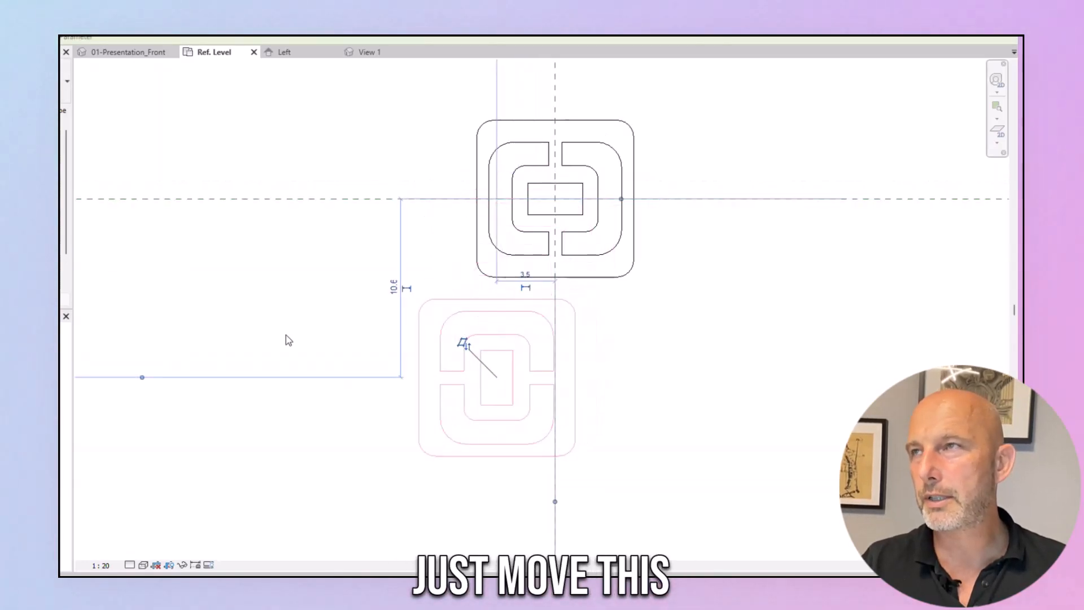
Step: Align the nested component's centre with both reference planes so it sits over the void sweep
left_click(279, 254)
key("a")
key("l")
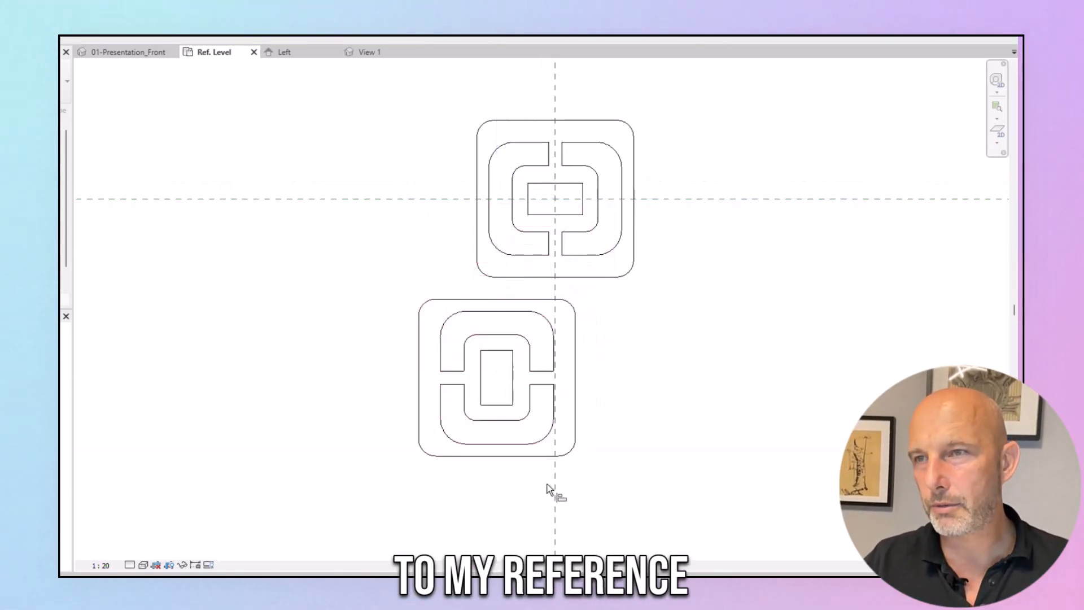
left_click(555, 490)
left_click(497, 384)
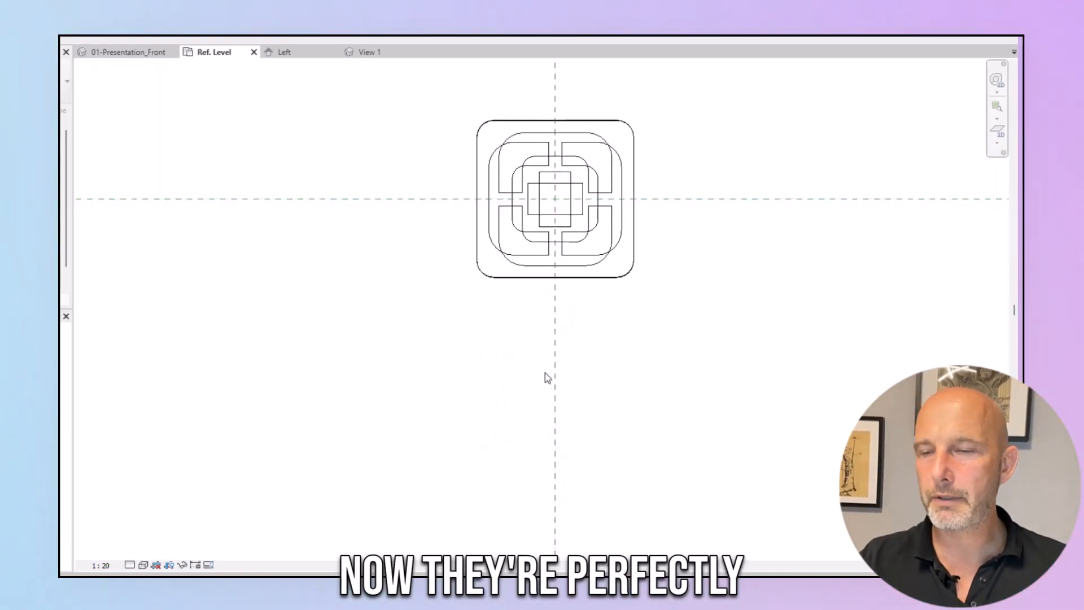
Step: In 3D view View 1, link the nested component's PD_DIM_Rotate_Y and PD_DIM_Rotate_Z to the matching family parameters
left_click(117, 413)
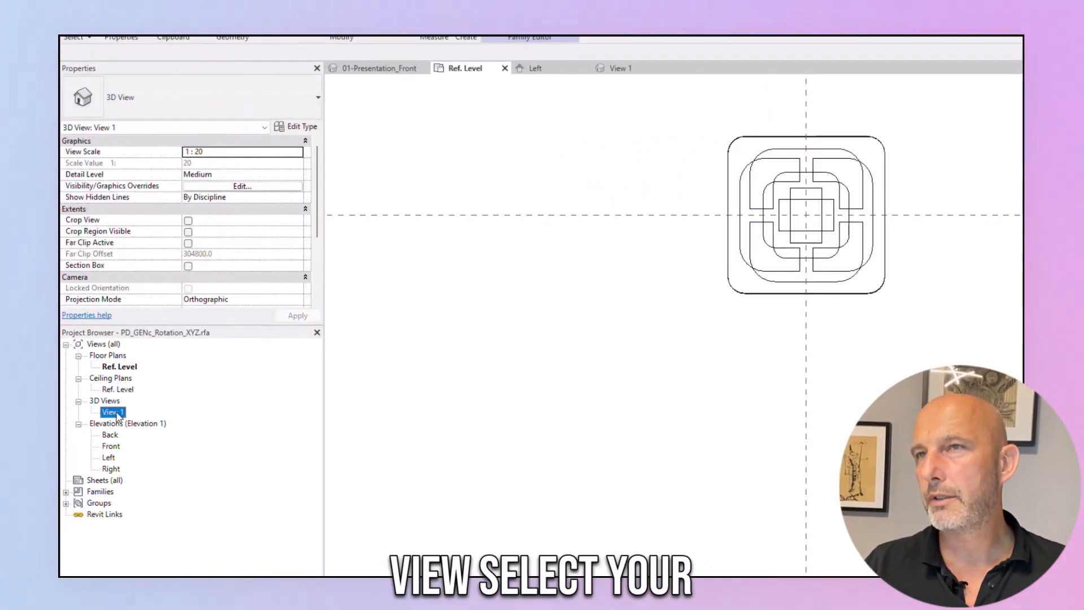
double_click(116, 413)
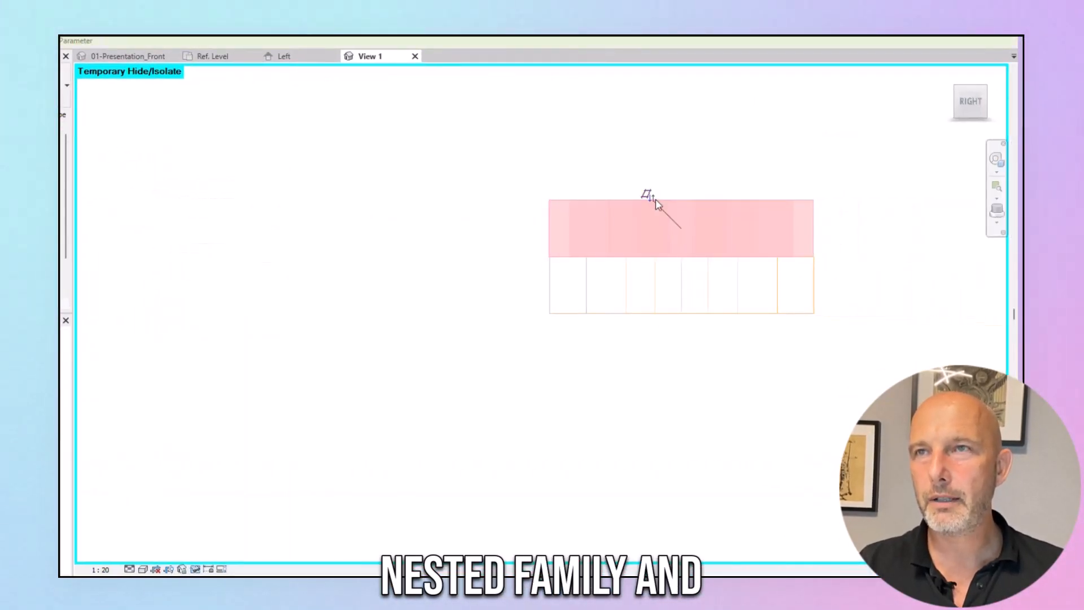
middle_click_drag(651, 208, 494, 346, "shift")
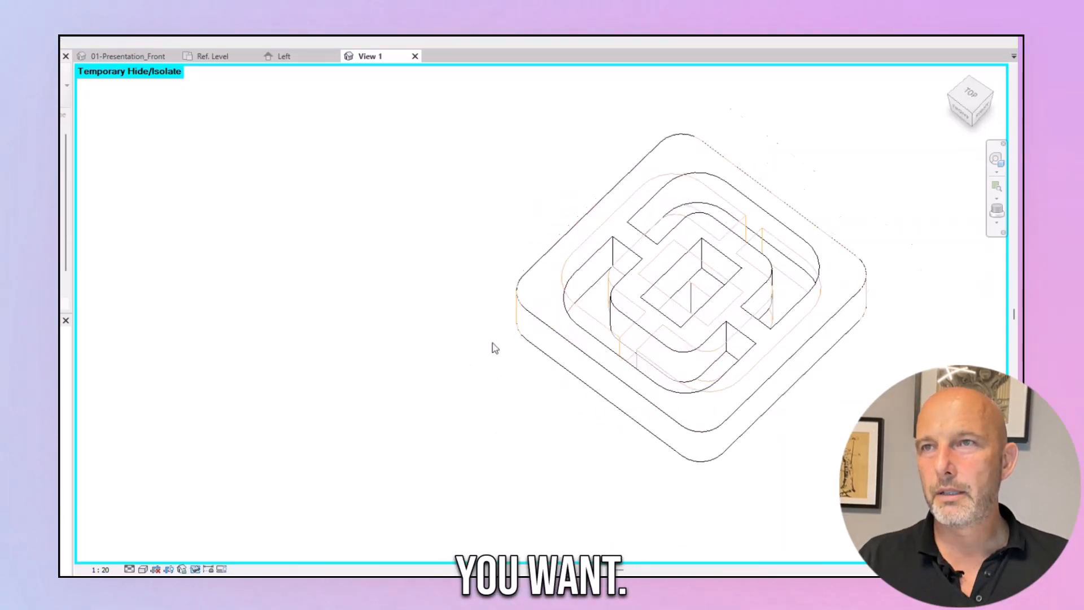
scroll(646, 252, "up", 2)
left_click(639, 230)
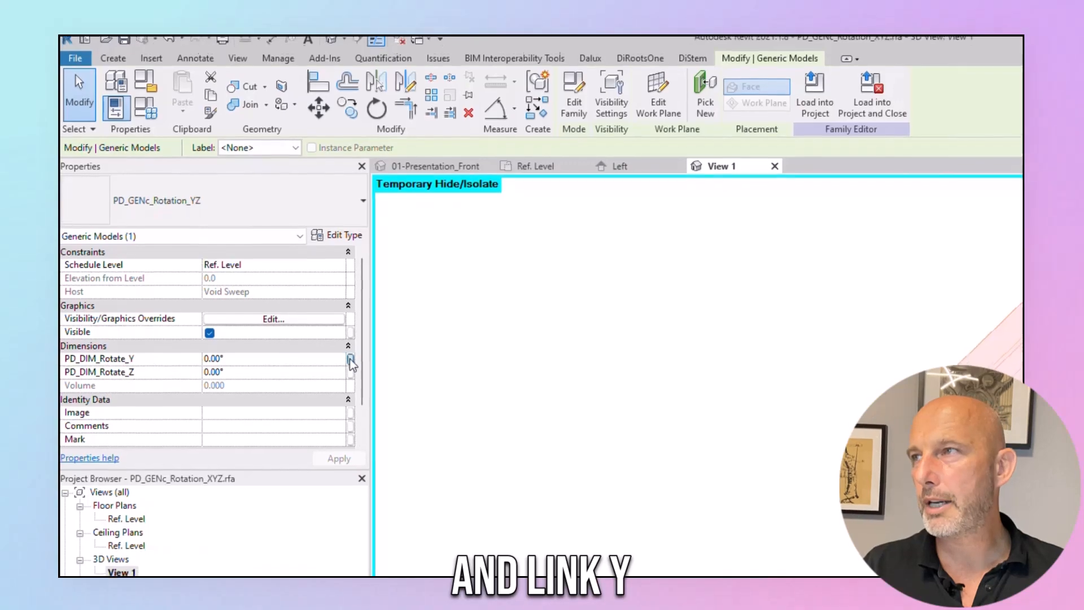
left_click(350, 366)
left_click(428, 368)
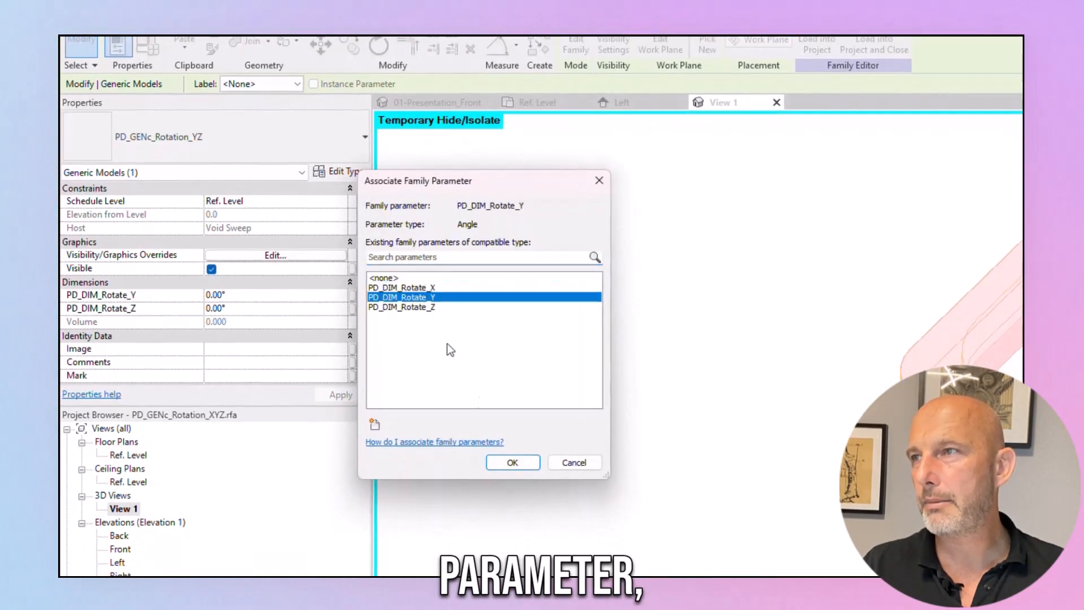
left_click(514, 465)
left_click(352, 310)
left_click(421, 309)
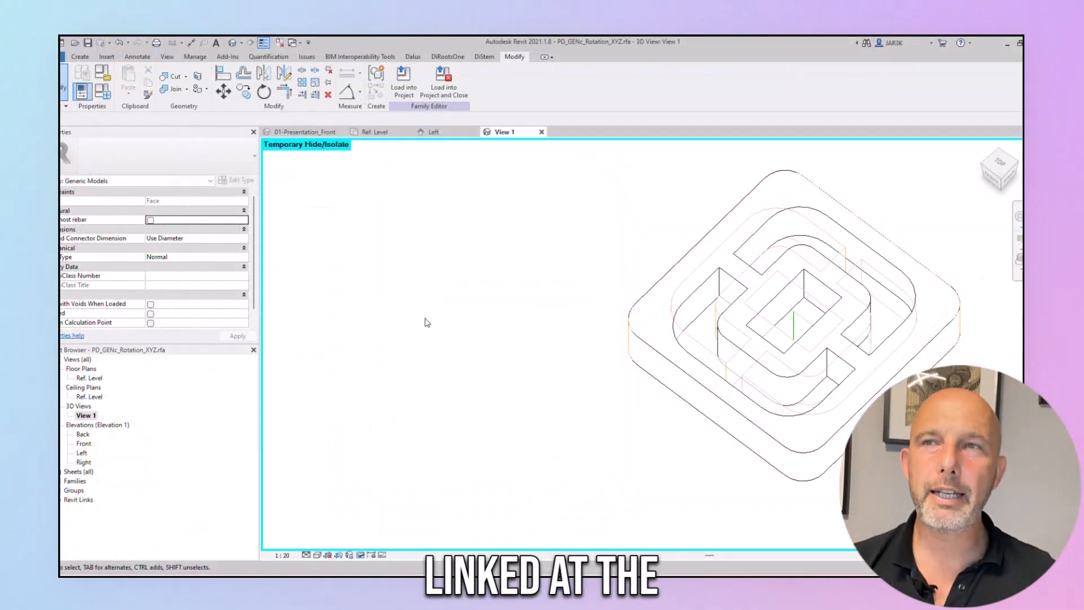
Step: Change the family category from Generic Models to Site
scroll(443, 323, "down", 2)
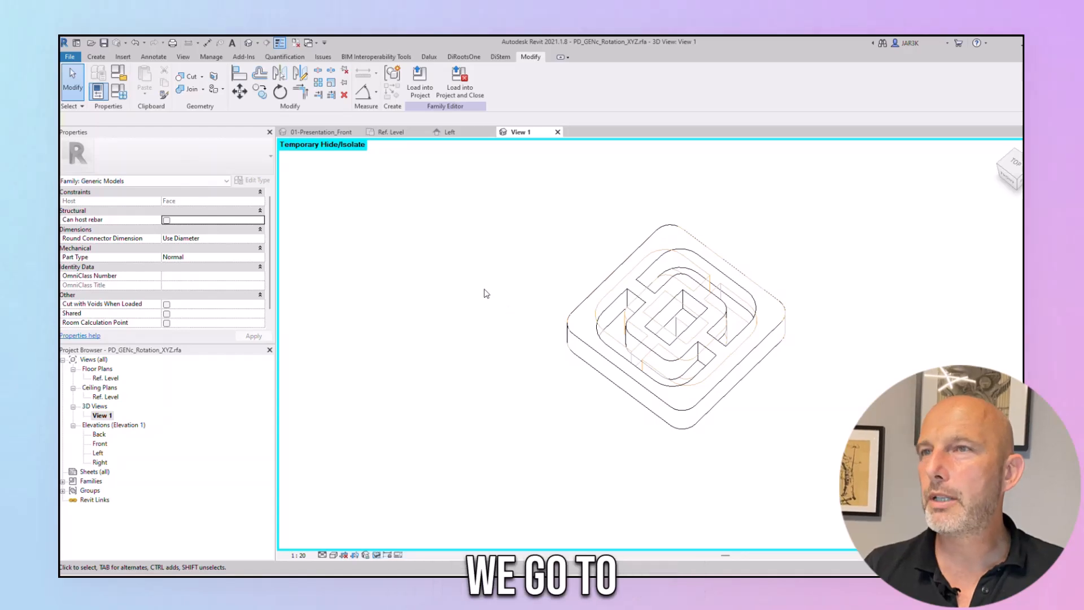
left_click(121, 76)
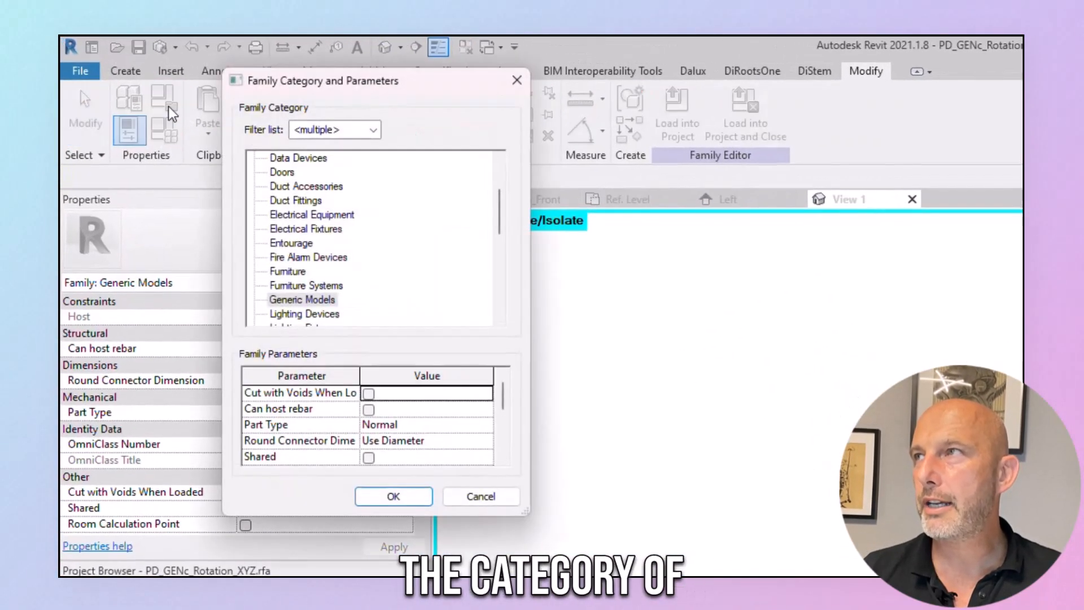
scroll(316, 254, "down", 4)
left_click(278, 300)
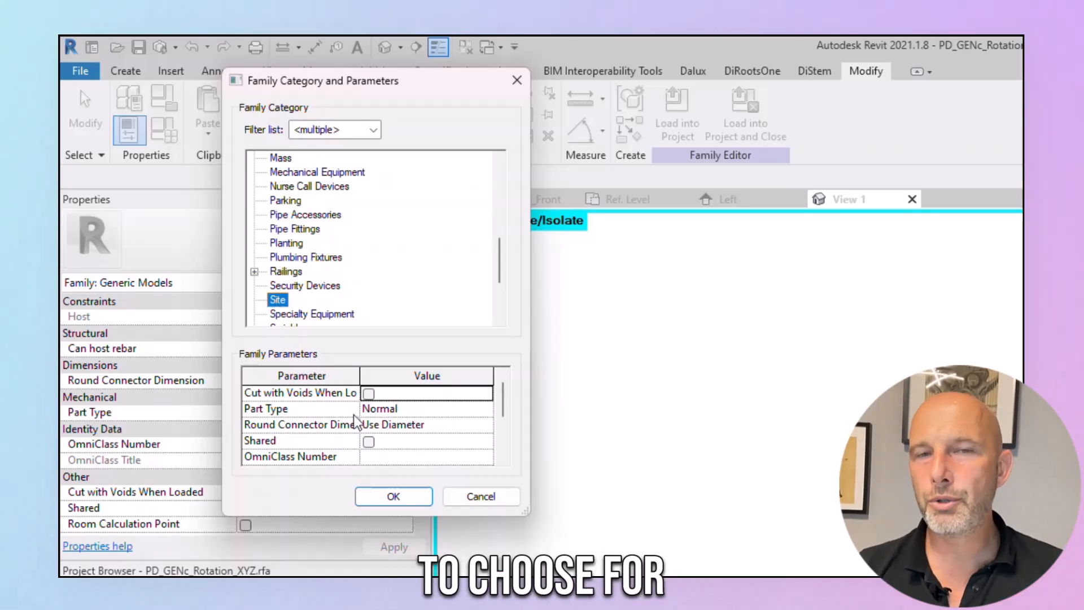
left_click(393, 495)
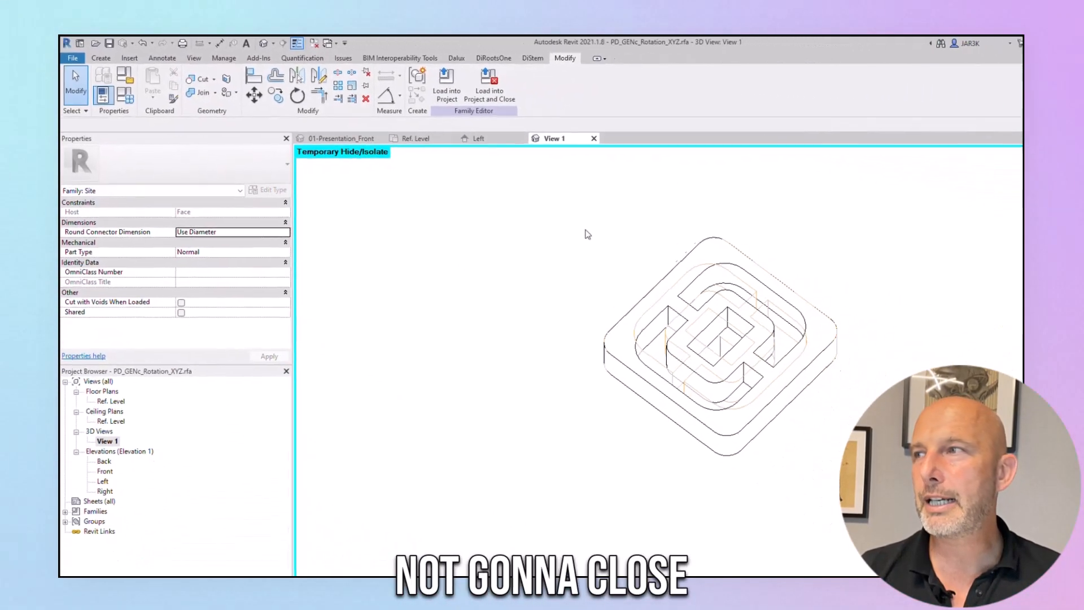
Step: Create a new family from the Metric Generic Model.rft template
left_click(79, 43)
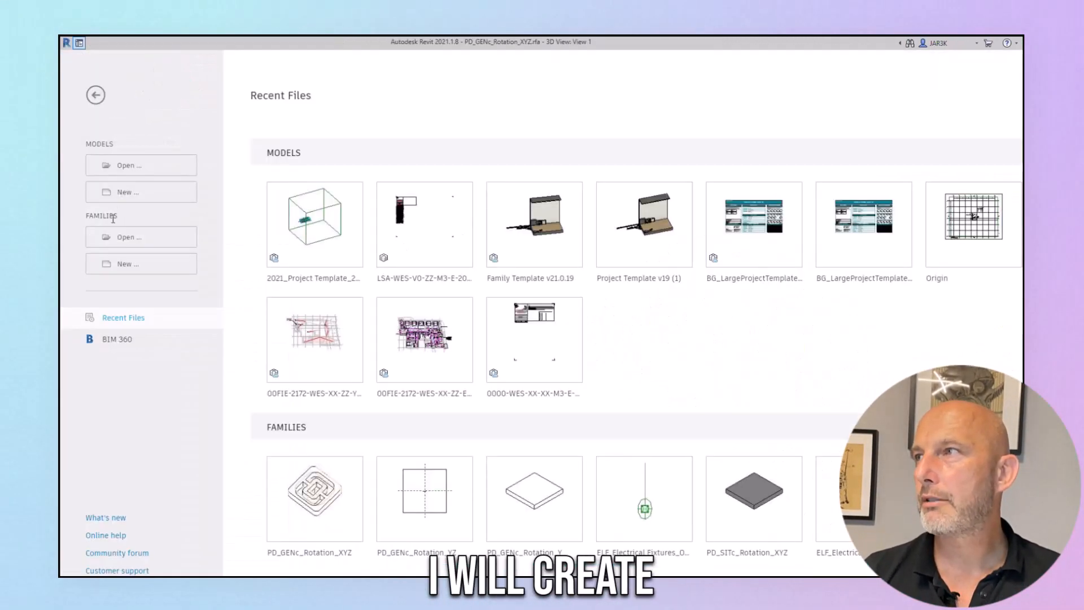
left_click(123, 264)
scroll(638, 387, "down", 1)
left_click(572, 398)
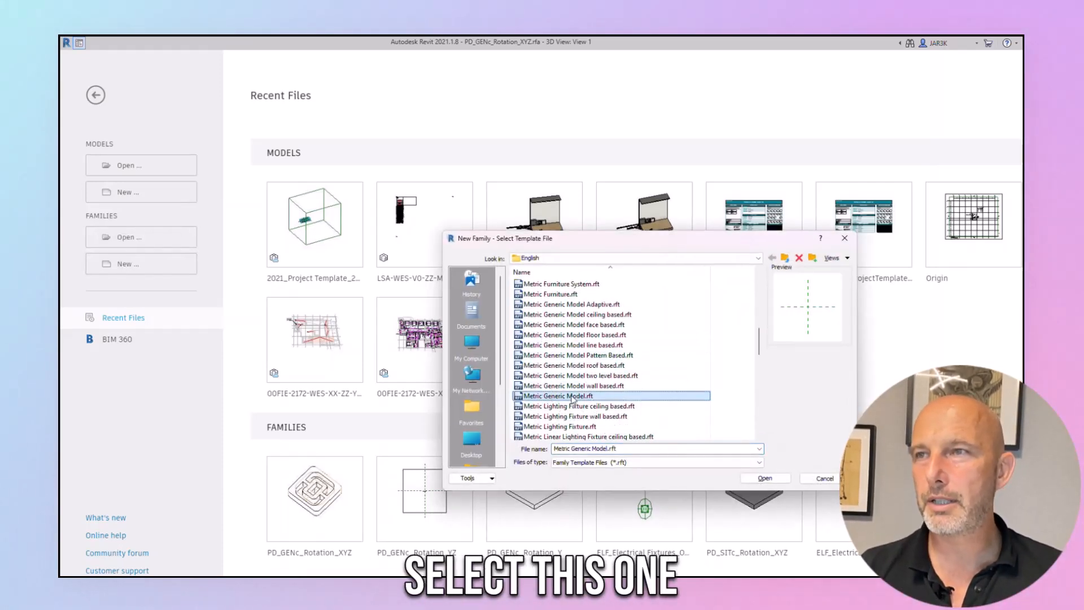
double_click(573, 397)
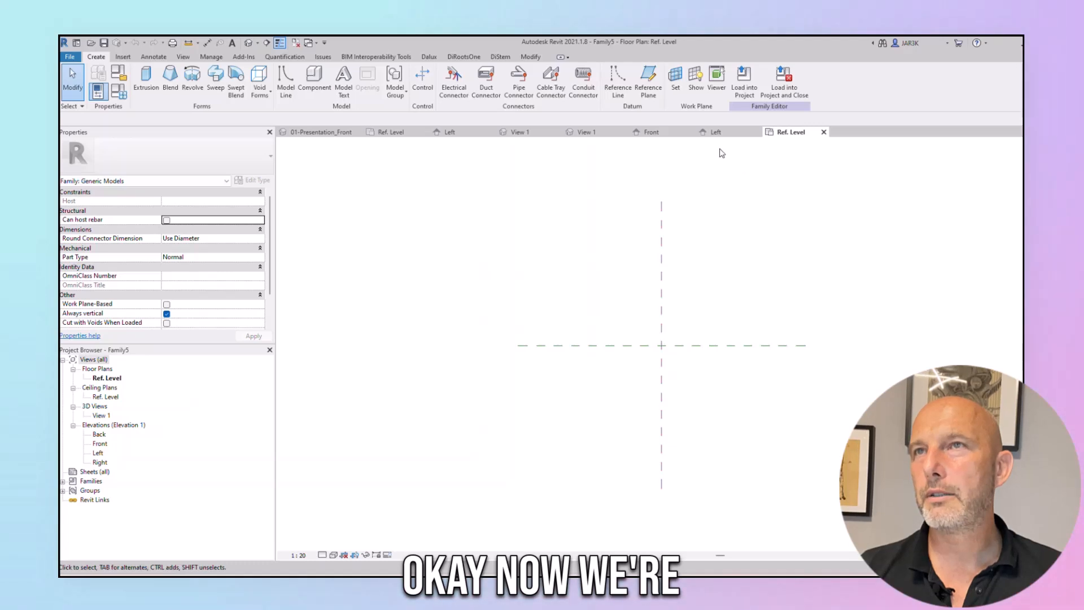
Step: Load PD_GENc_Rotation_XYZ into Family5, close its file, and place it on the work plane at the reference planes' intersection
left_click(528, 132)
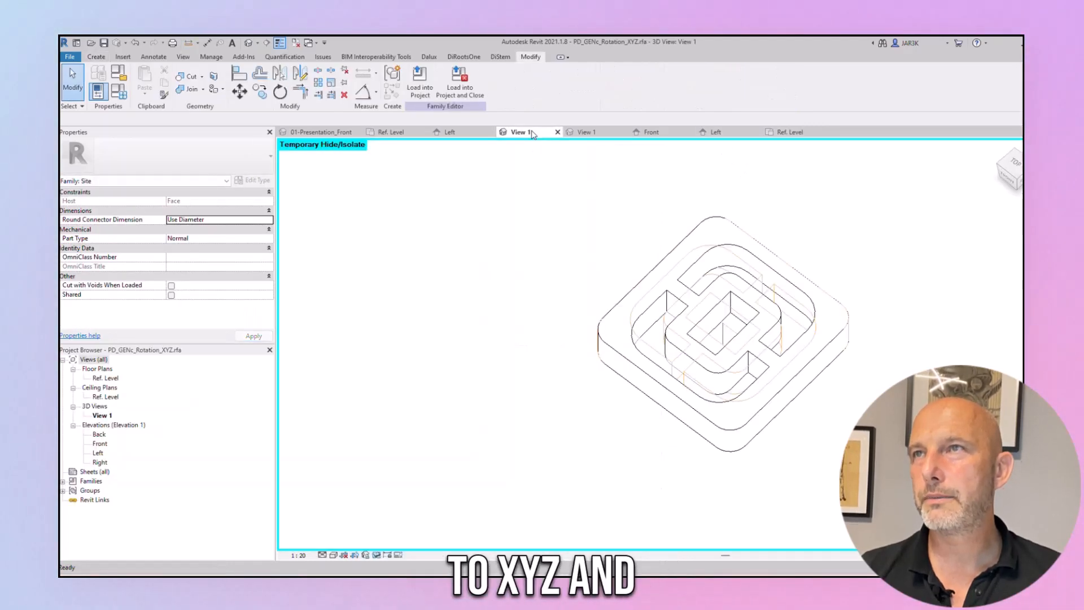
left_click(459, 92)
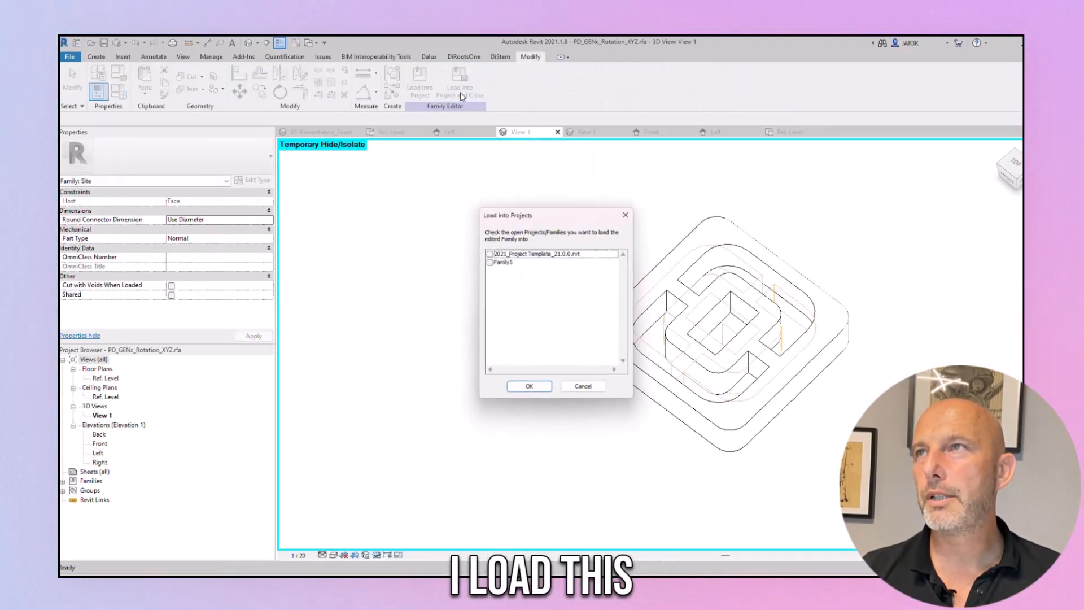
left_click(489, 263)
left_click(529, 387)
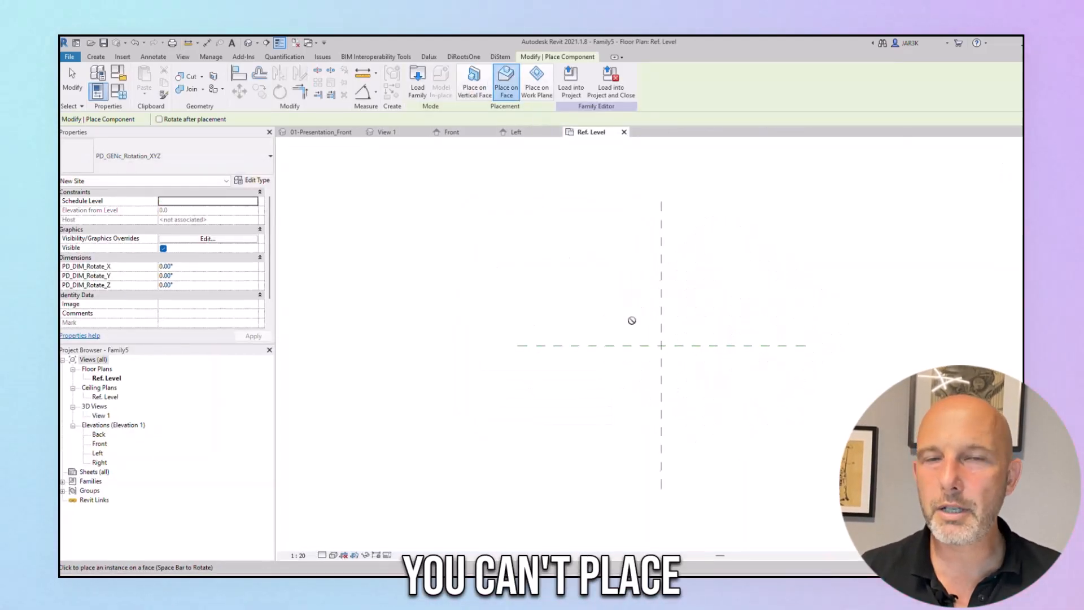
left_click(400, 83)
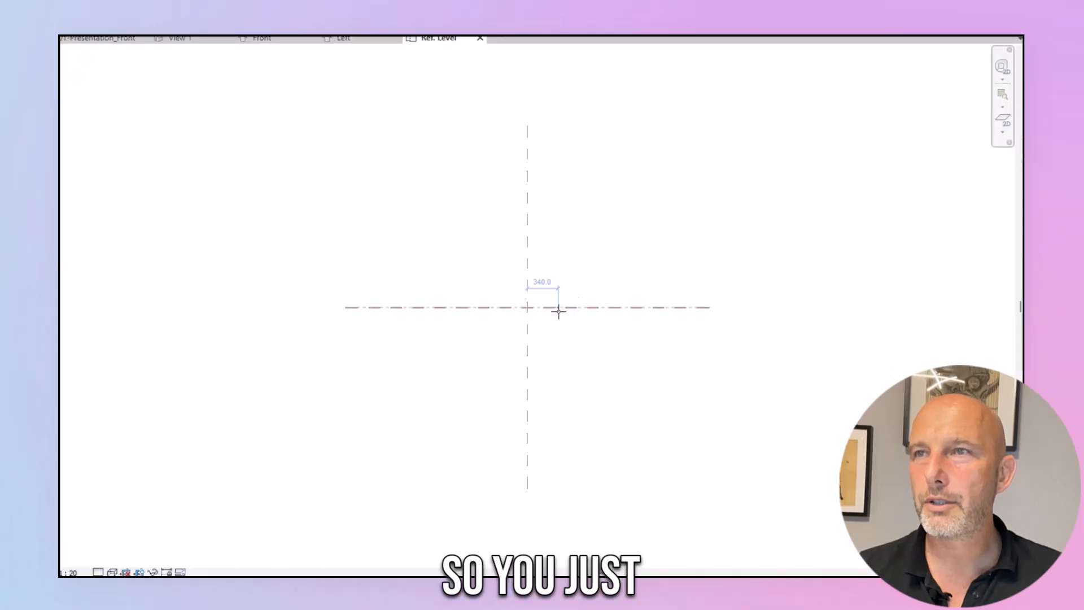
left_click(533, 294)
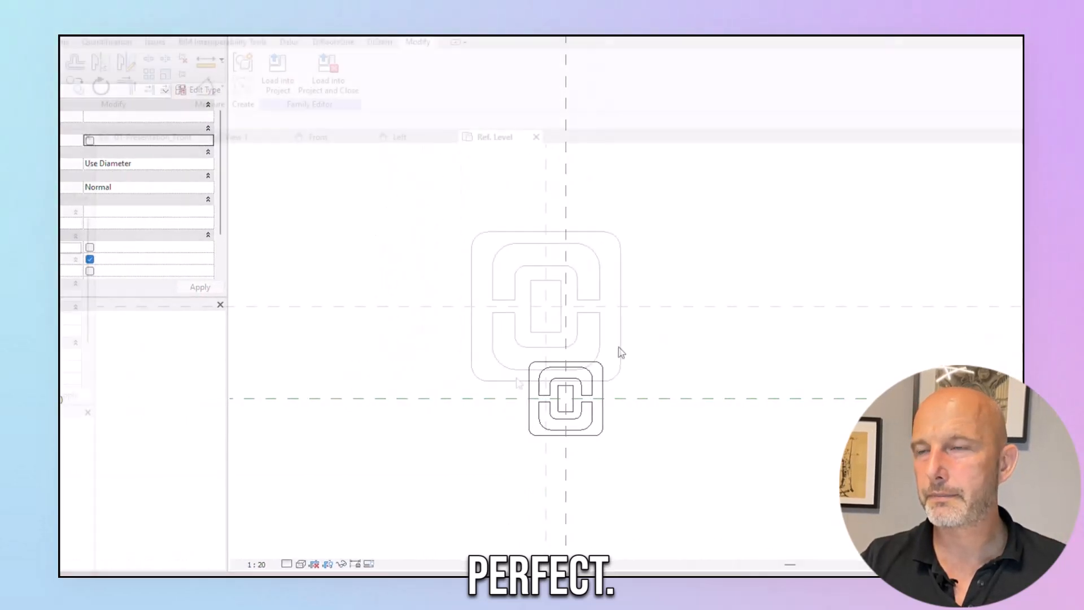
Step: With the placed component selected, add the shared instance parameter PD_DIM_Rotate_X from the DIM - Dimensions (General) group to the host family
left_click(482, 375)
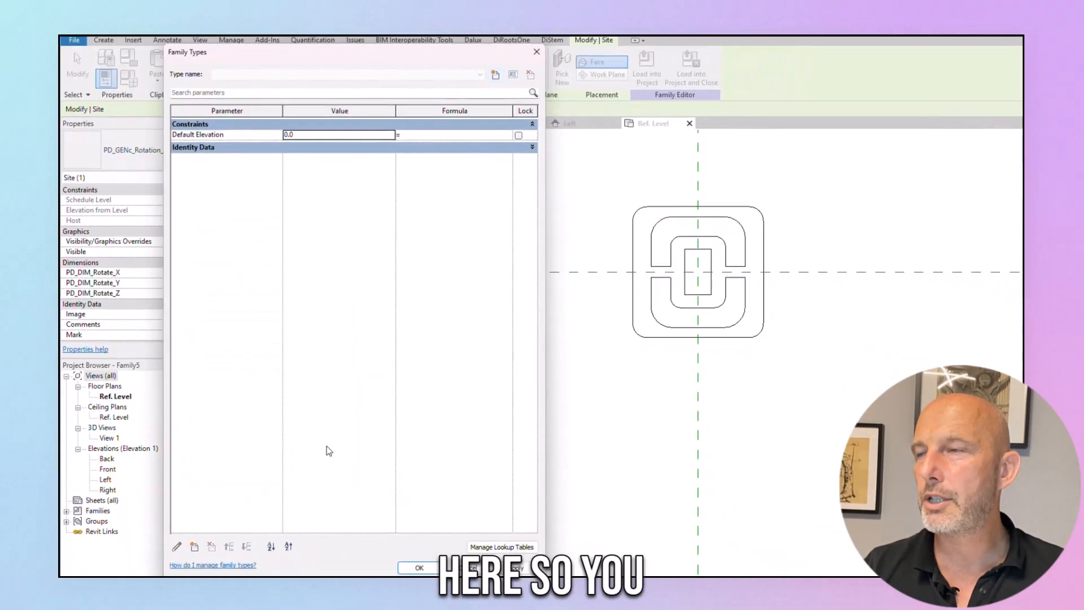
left_click(195, 547)
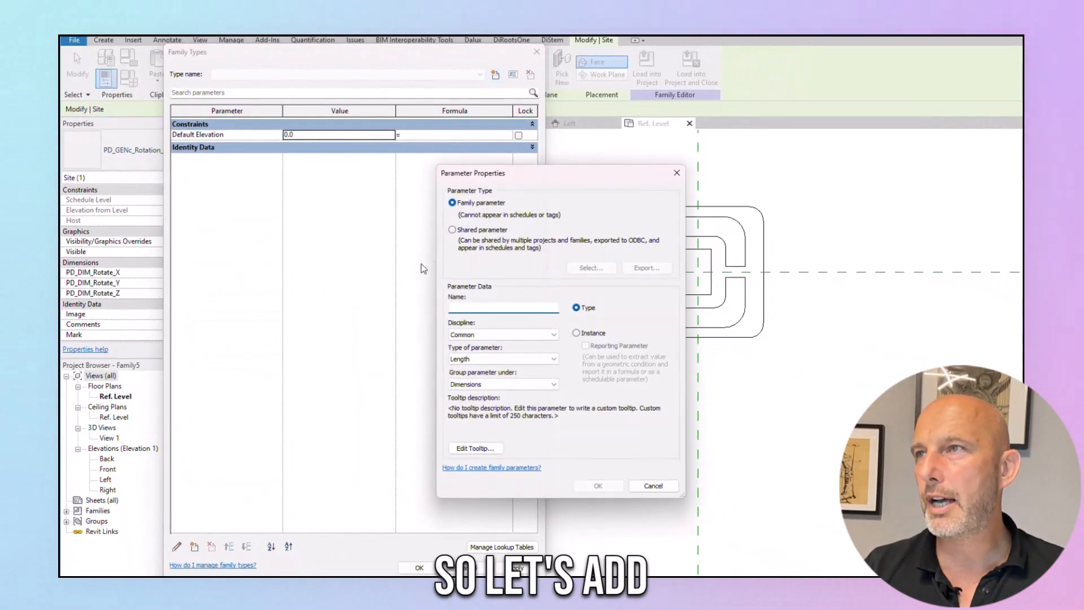
left_click(452, 230)
left_click(591, 268)
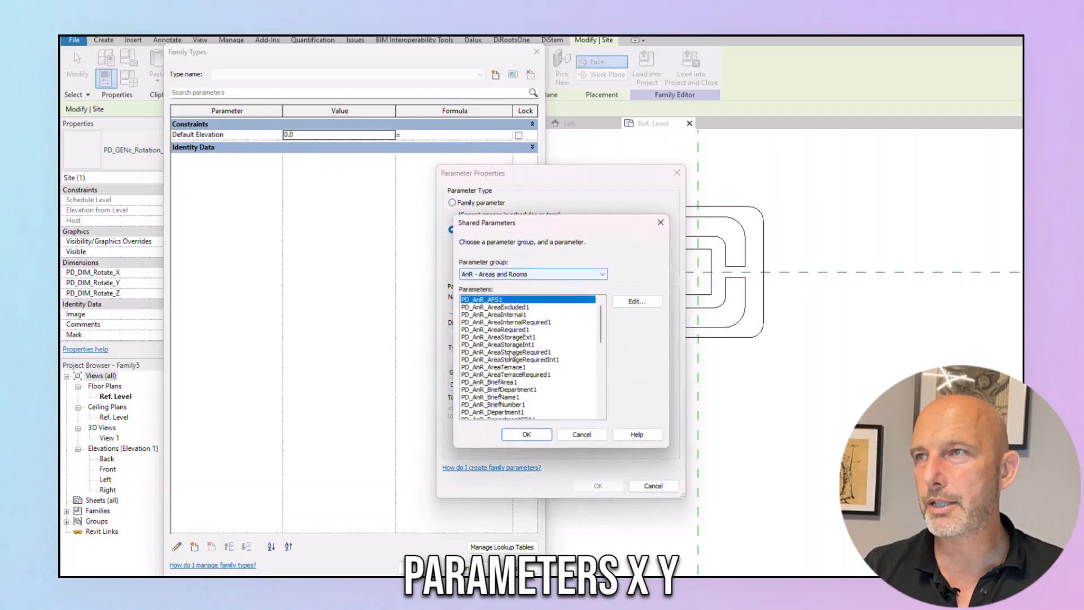
left_click(501, 274)
left_click(508, 365)
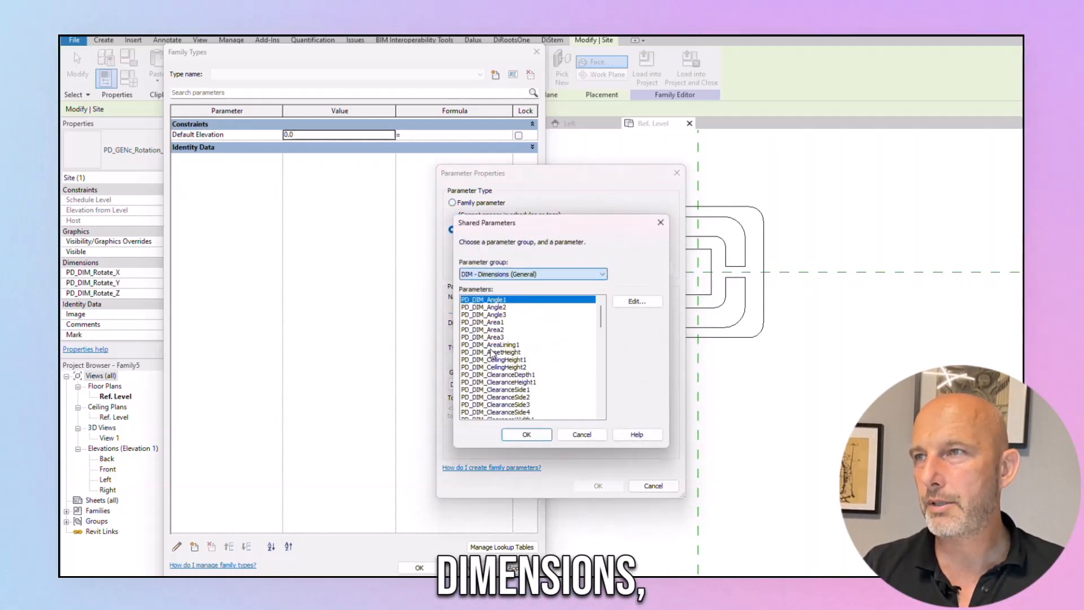
scroll(514, 386, "down", 10)
scroll(499, 353, "up", 1)
key("Return")
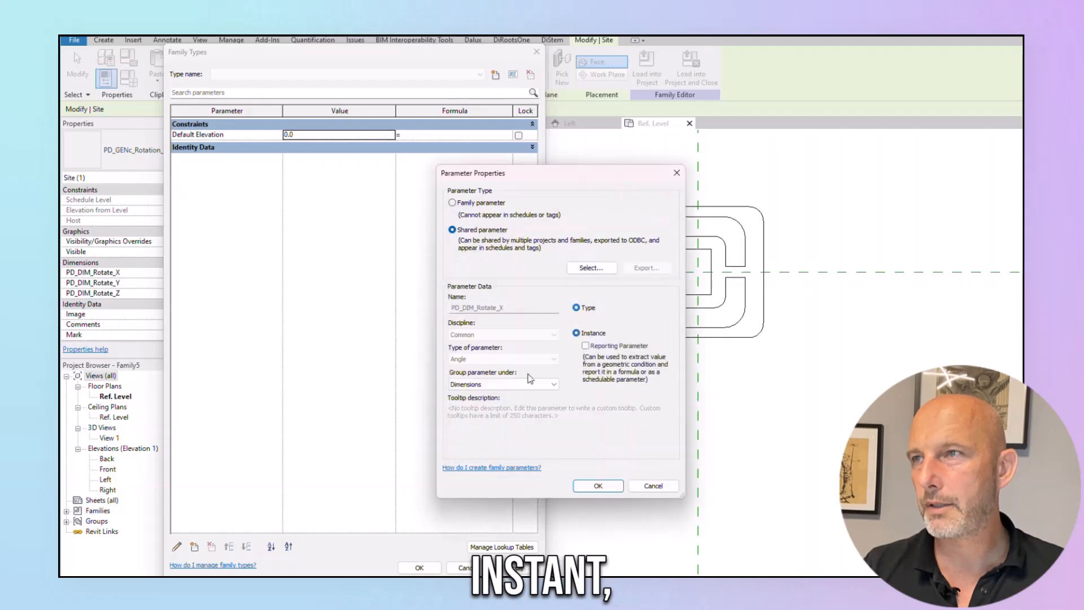
left_click(599, 486)
Step: Add the shared instance parameter PD_DIM_Rotate_Y from the DIM - Dimensions (General) group
left_click(194, 546)
left_click(591, 268)
left_click(533, 274)
left_click(497, 344)
scroll(497, 367, "down", 10)
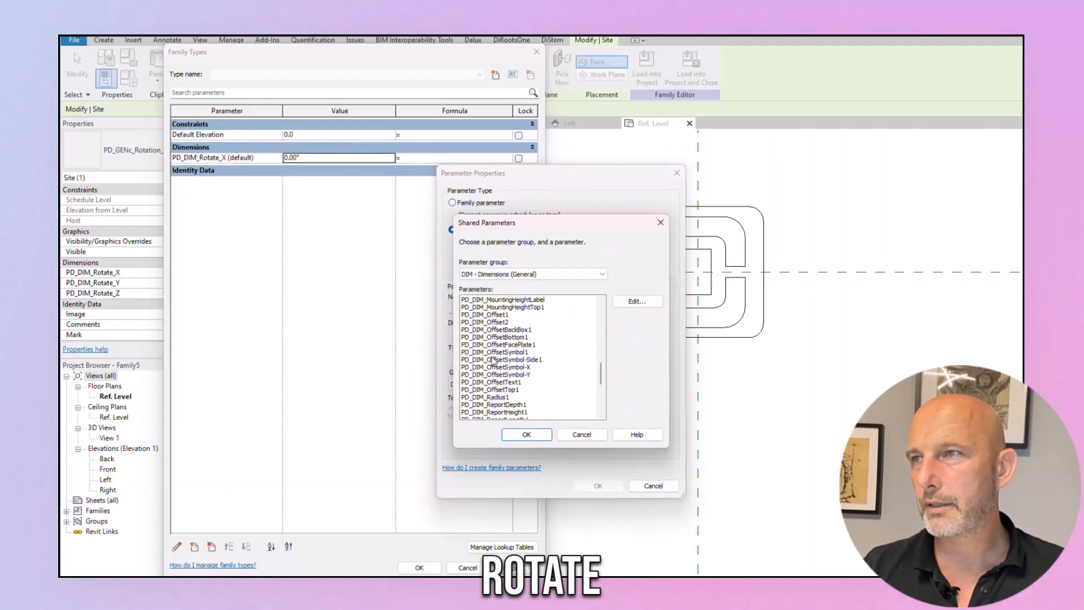
double_click(497, 383)
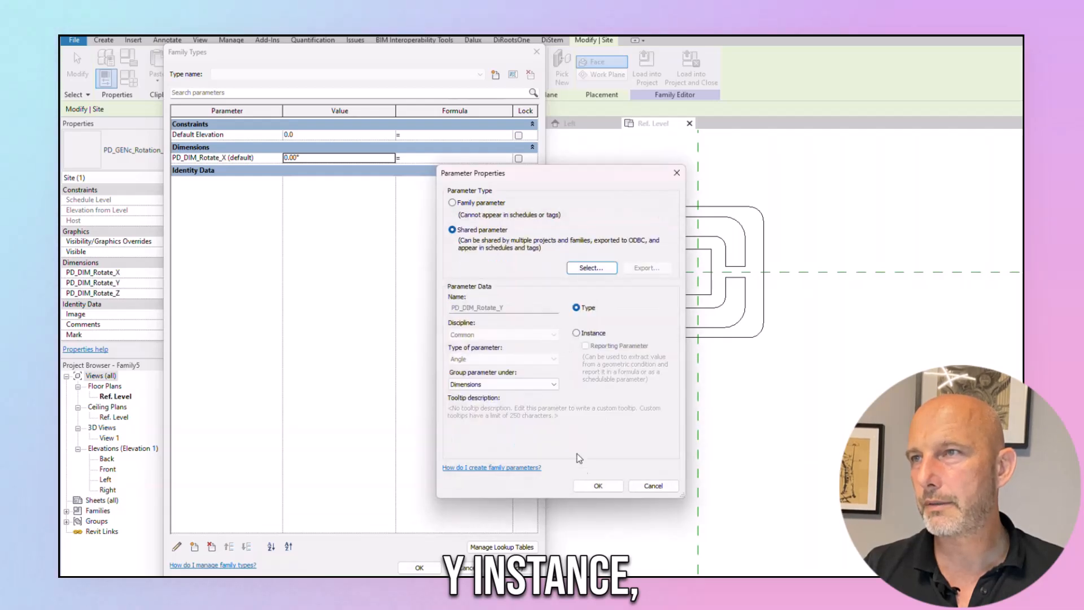
left_click(598, 485)
Step: Add PD_DIM_Rotate_Z from the DIM - Dimensions (General) group as a shared instance parameter and accept the family types
left_click(194, 546)
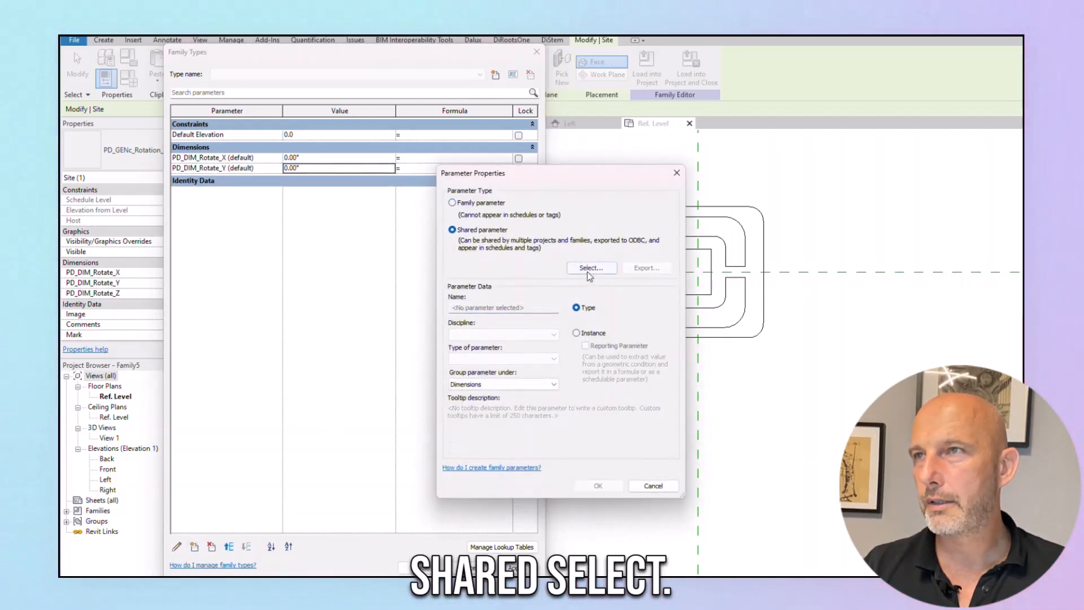
left_click(591, 267)
left_click(531, 274)
left_click(499, 344)
scroll(507, 377, "down", 5)
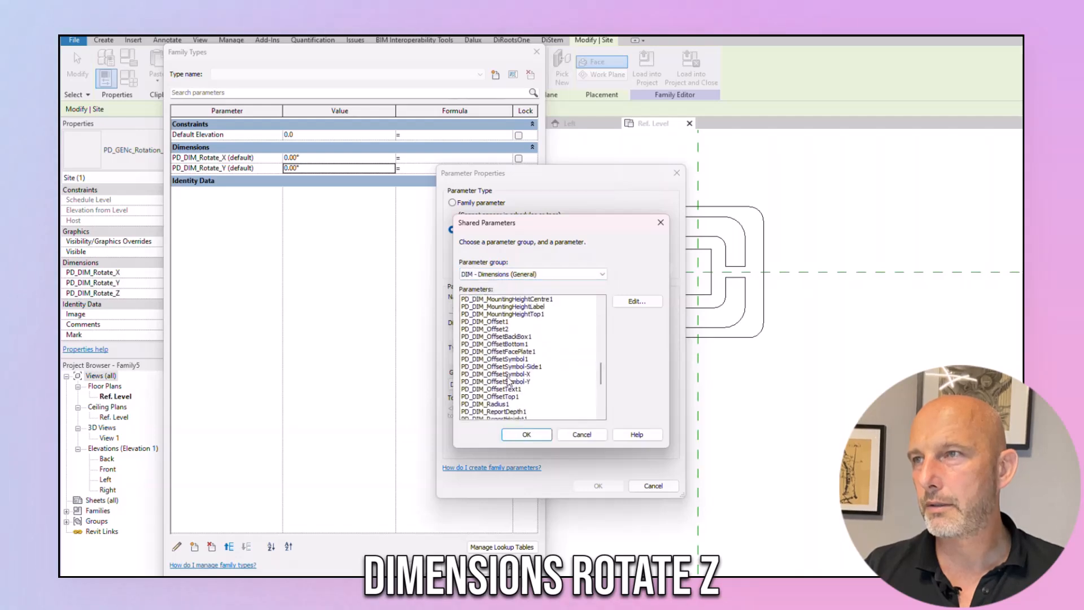
double_click(506, 391)
left_click(578, 334)
left_click(597, 486)
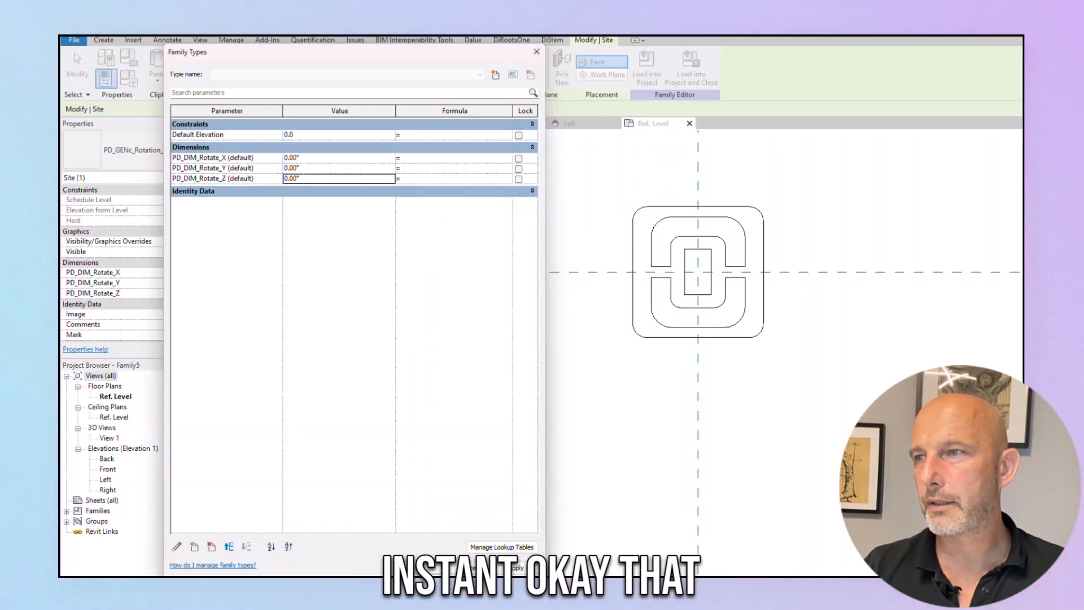
left_click(423, 568)
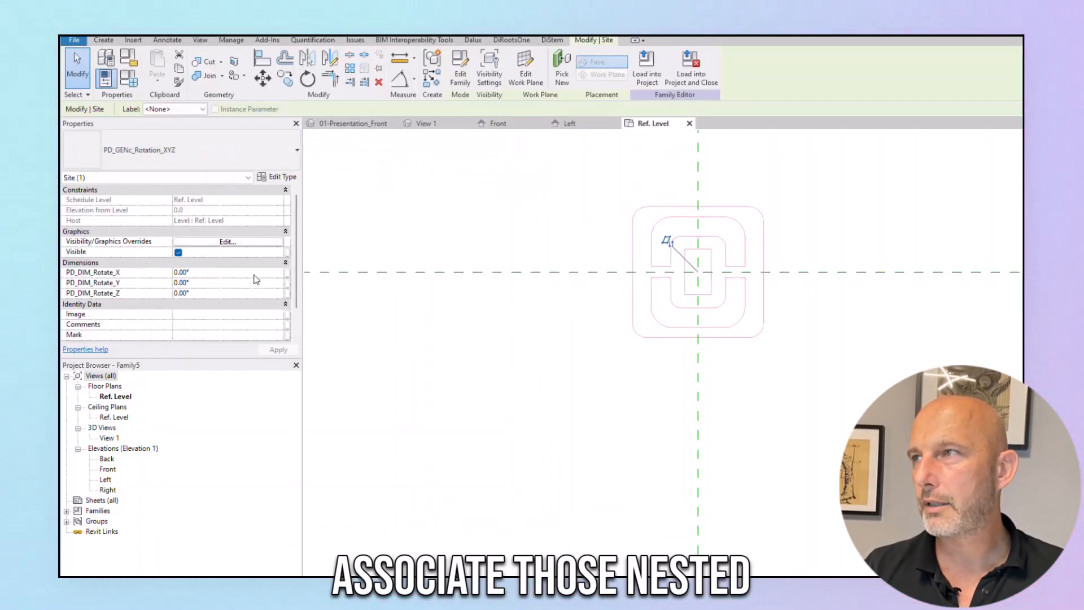
Step: Associate the nested component's PD_DIM_Rotate_X, PD_DIM_Rotate_Y and PD_DIM_Rotate_Z with the host family parameters of the same names
left_click(287, 272)
left_click(342, 268)
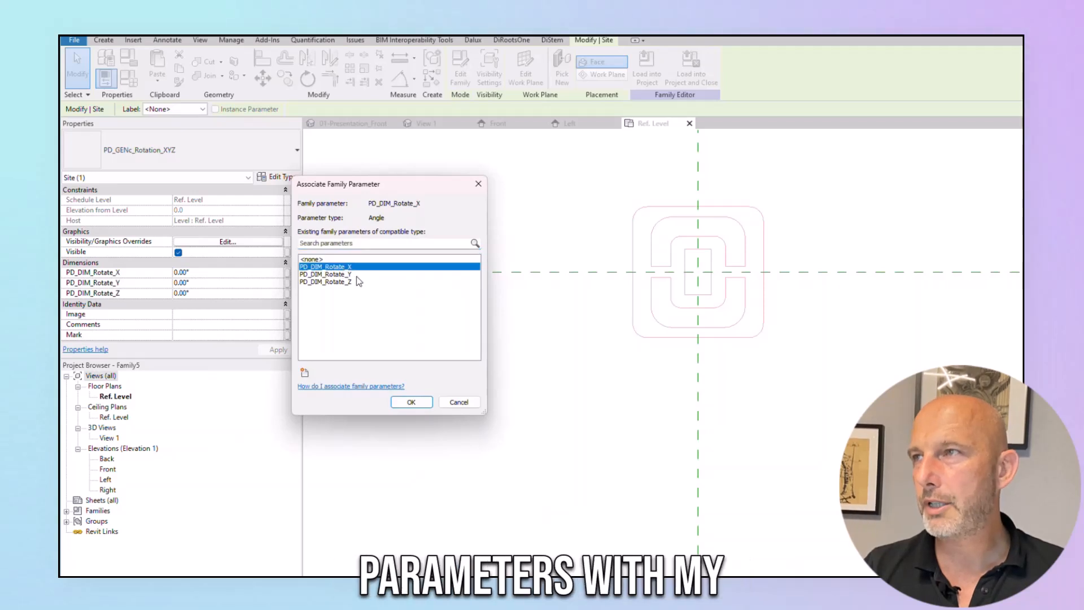
left_click(411, 402)
left_click(287, 283)
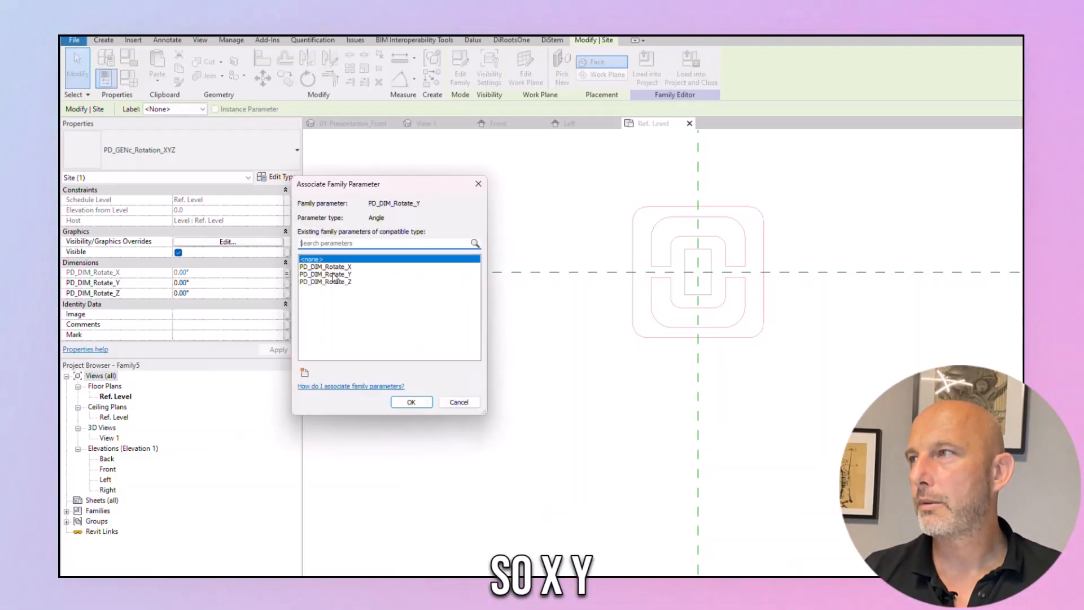
left_click(335, 274)
left_click(399, 403)
left_click(287, 293)
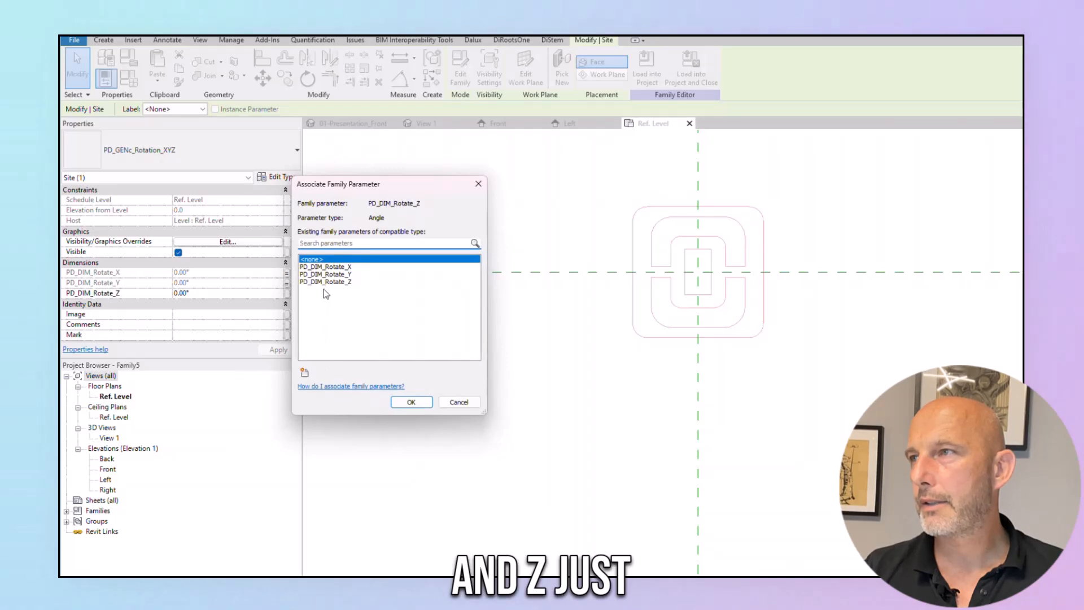
left_click(326, 282)
left_click(410, 402)
key("Escape")
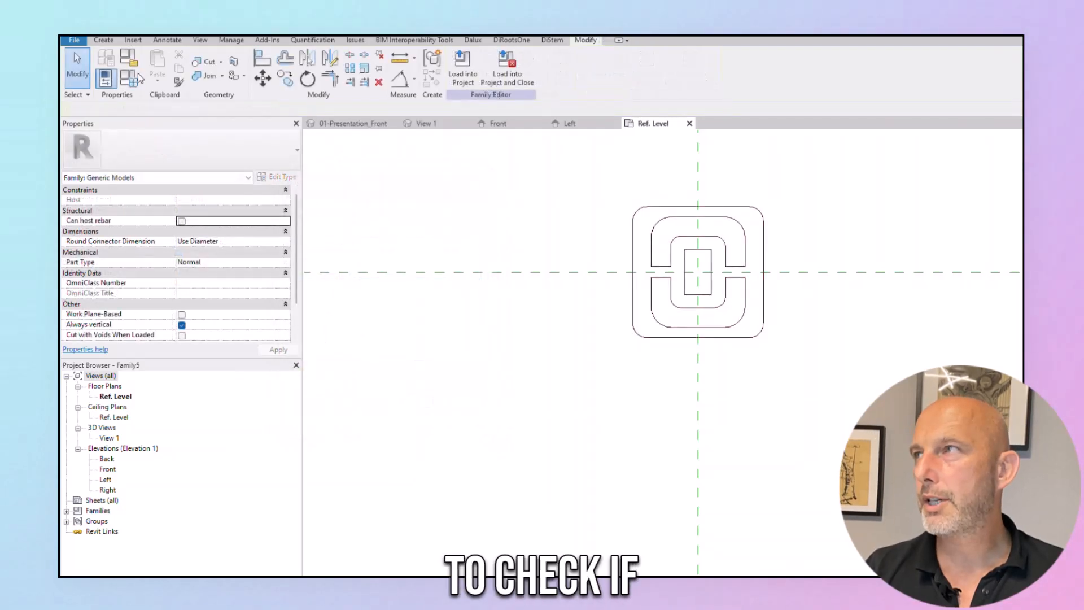
Step: Test the X rotation by applying 45° to PD_DIM_Rotate_X in the family types, and reset it to 0°
left_click(129, 78)
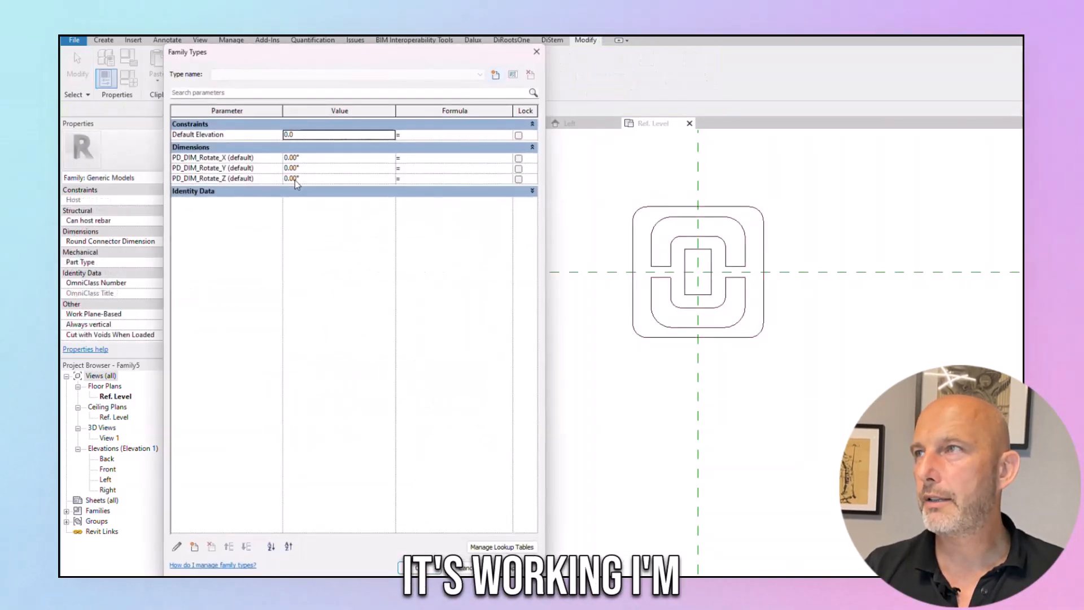
key("Tab")
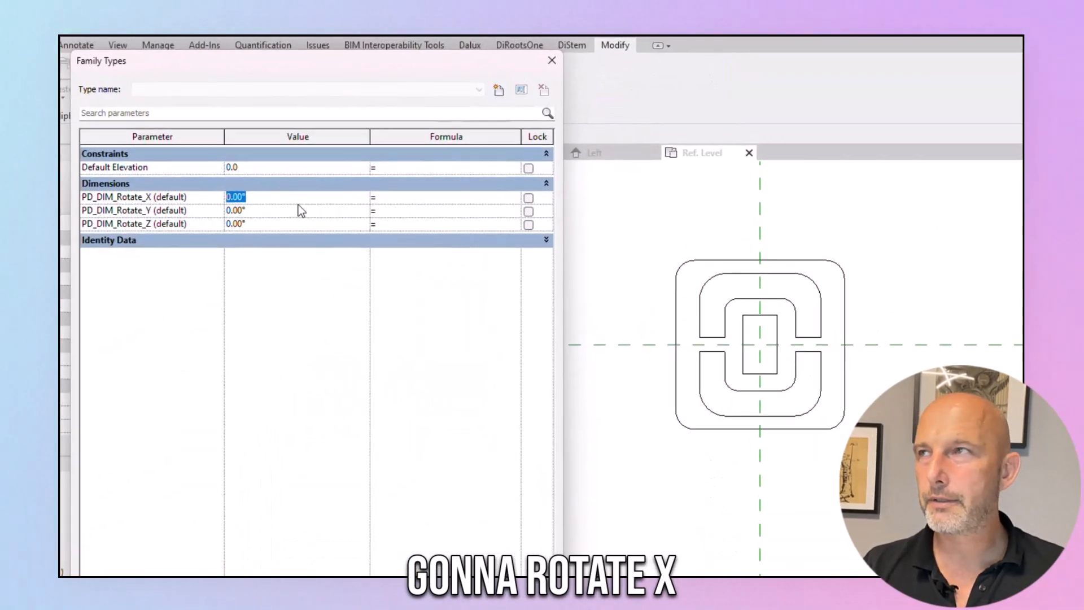
type("45")
left_click(386, 263)
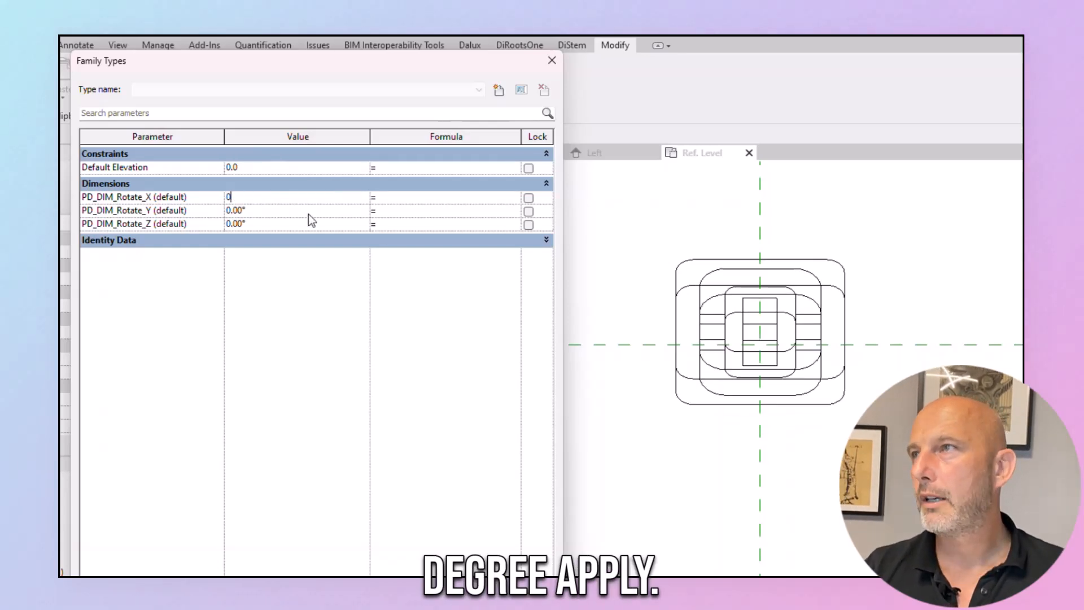
Step: Test PD_DIM_Rotate_Y and PD_DIM_Rotate_Z separately at 45°, resetting each to 0°
left_click(308, 210)
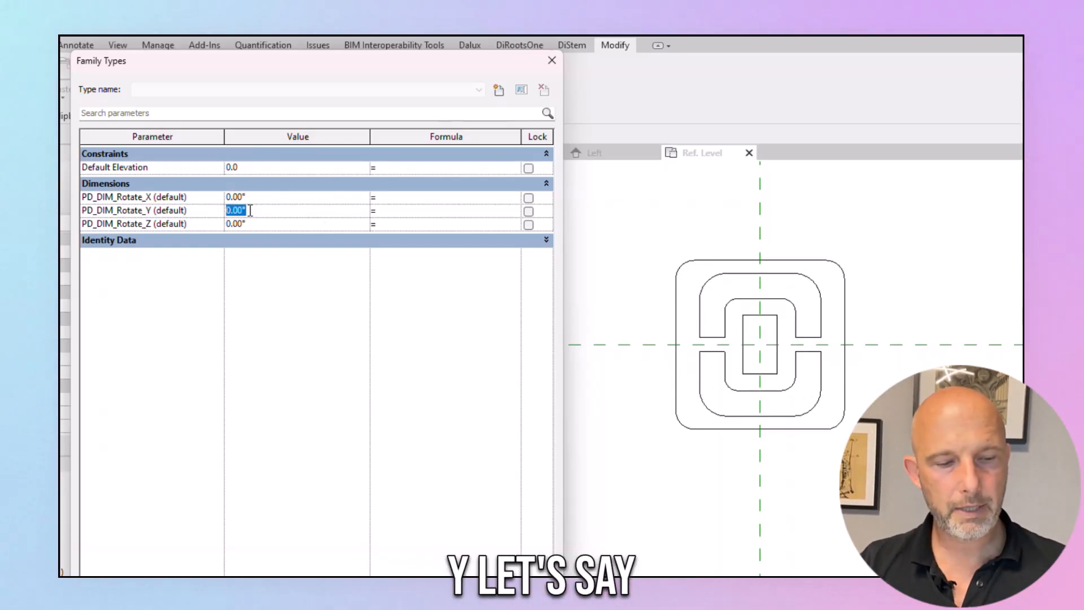
type("45")
key("Return")
left_click(315, 224)
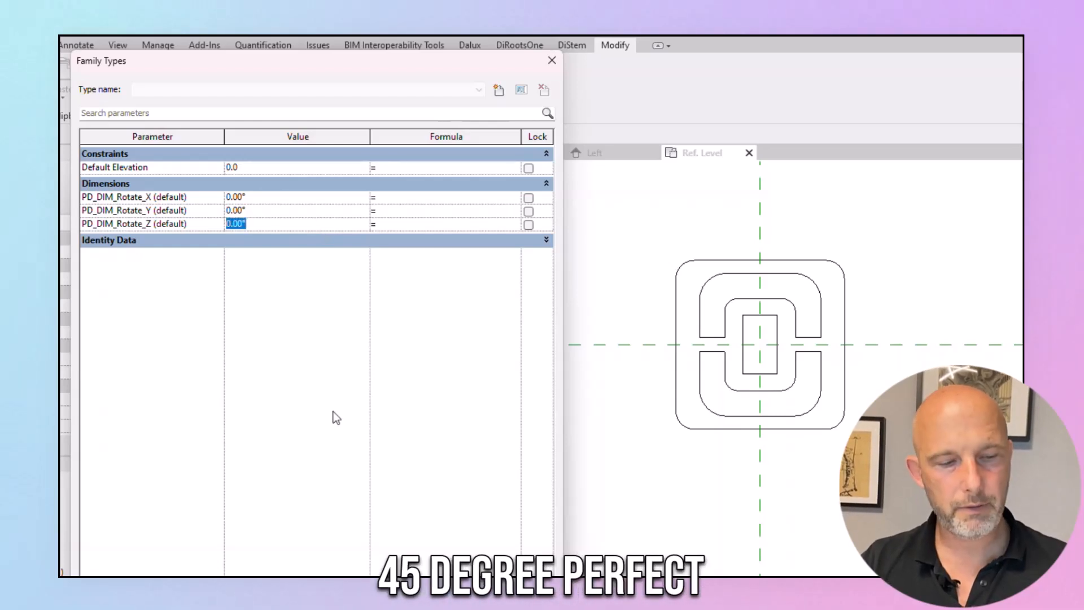
type("45")
key("Return")
left_click(292, 230)
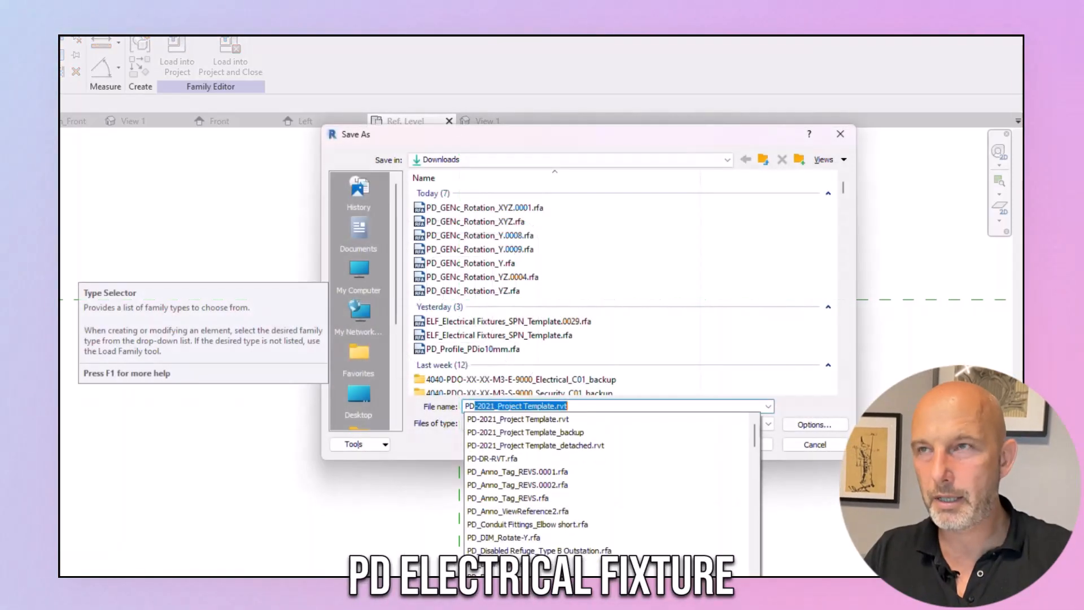
Step: Save the host family in Downloads under the file name PD_ELF_2G Socket
type("ELF_2")
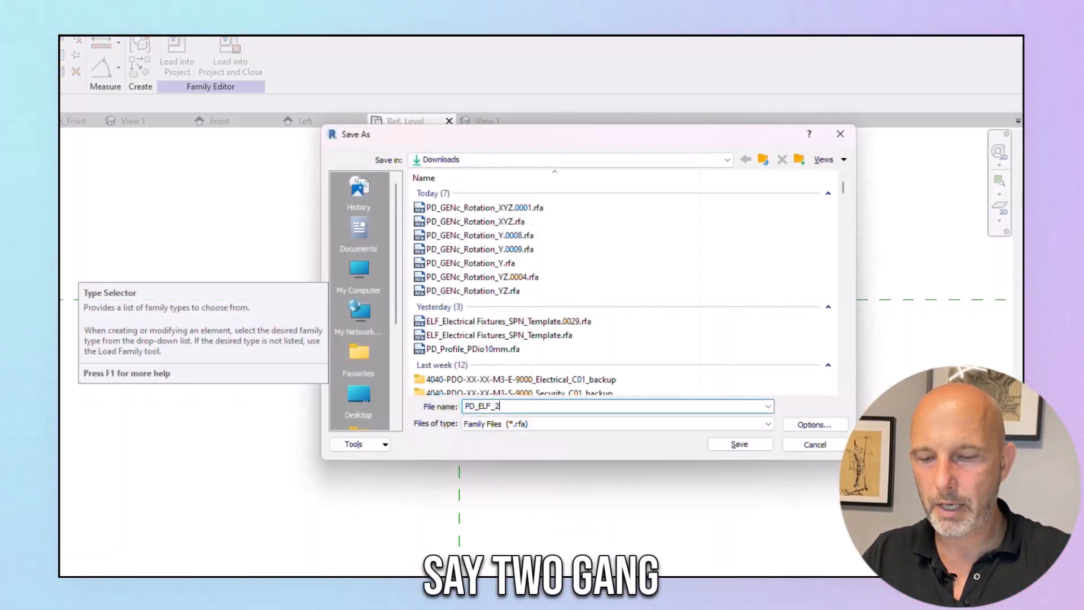
type("G Socket")
left_click(815, 424)
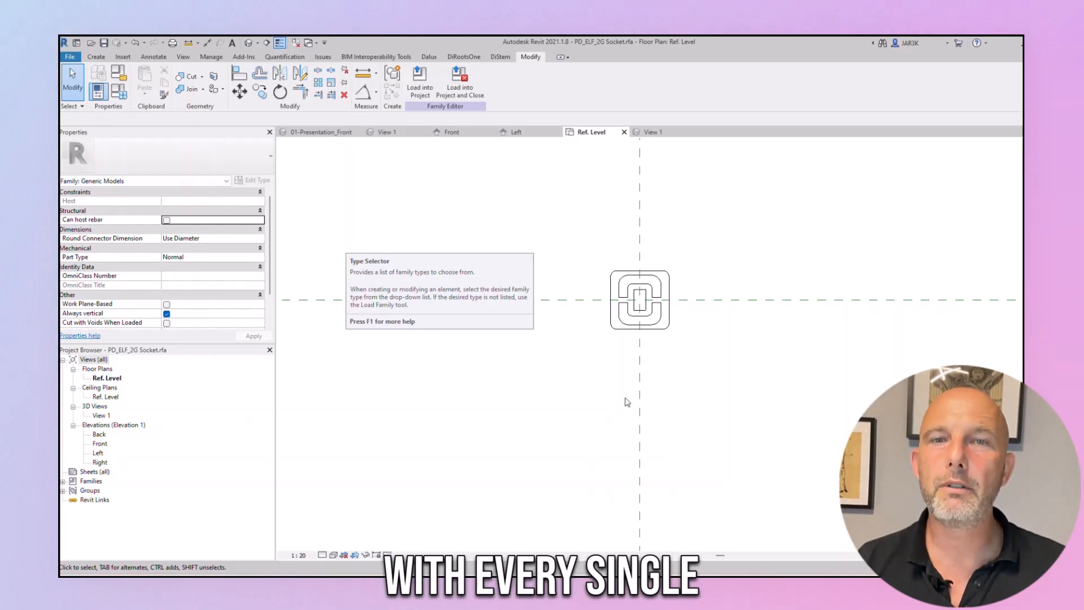
Step: Switch to the open double socket family's 3D view and load that family into PD_ELF_2G Socket.rfa
left_click(656, 132)
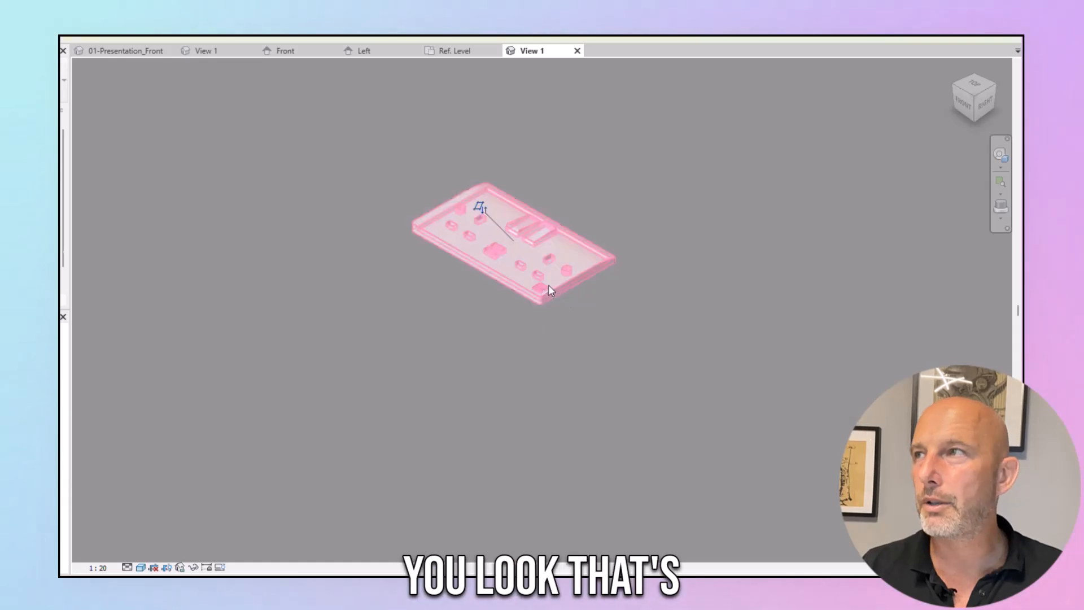
left_click(548, 285)
scroll(548, 285, "down", 3)
middle_click_drag(548, 286, 435, 316)
left_click(426, 309)
scroll(415, 287, "up", 4)
left_click(289, 90)
left_click(331, 209)
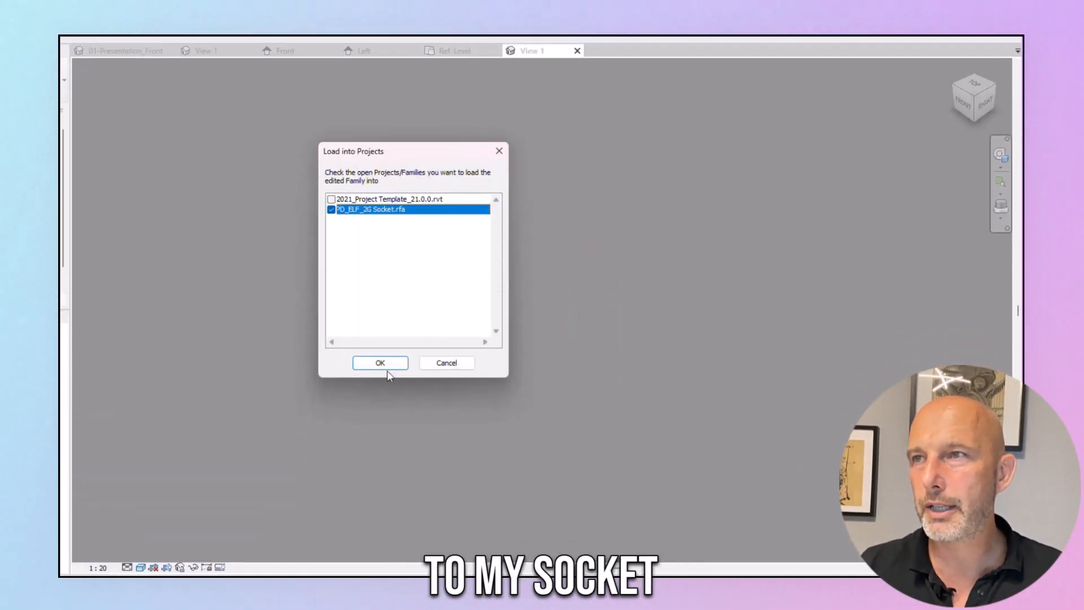
left_click(382, 364)
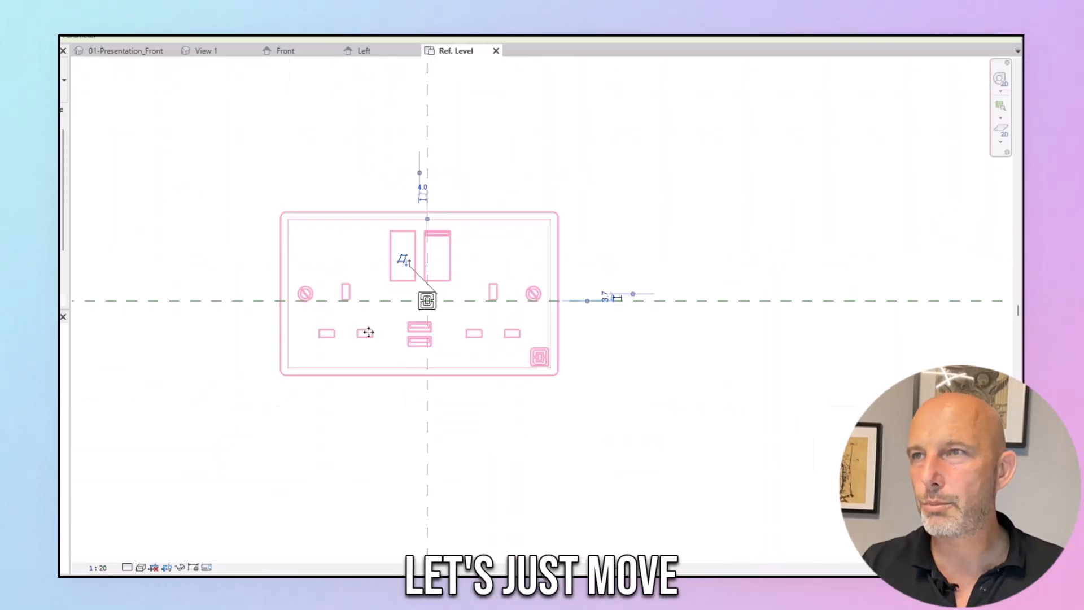
Step: Move the socket clear of the origin in the Ref. Level plan and align its centre to both reference planes
mouse_move(368, 332)
left_mouse_down()
mouse_move(553, 229)
mouse_move(527, 246)
left_mouse_up()
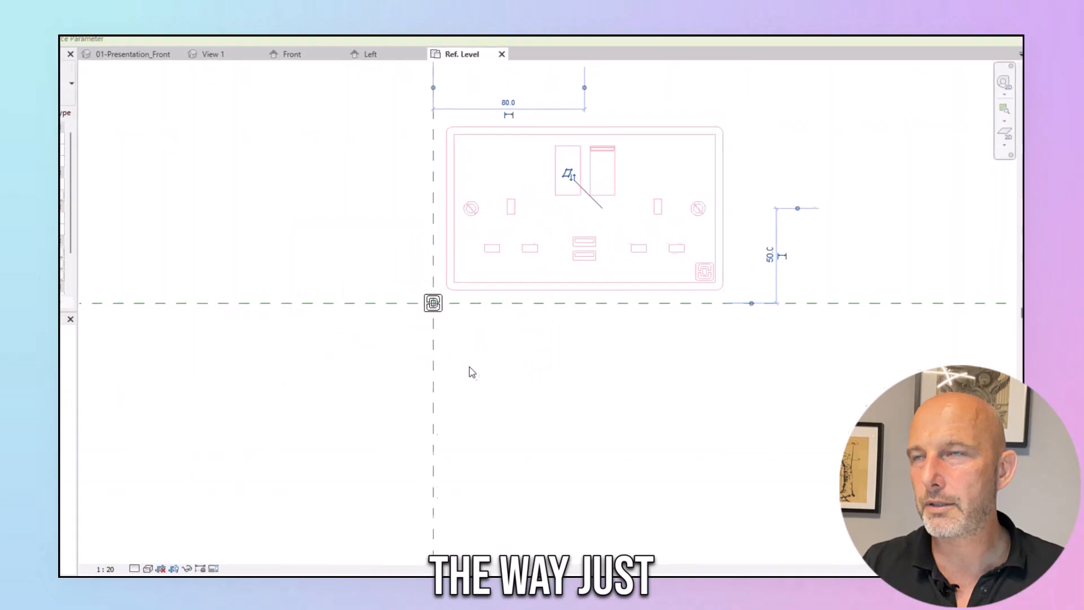
left_click(314, 113)
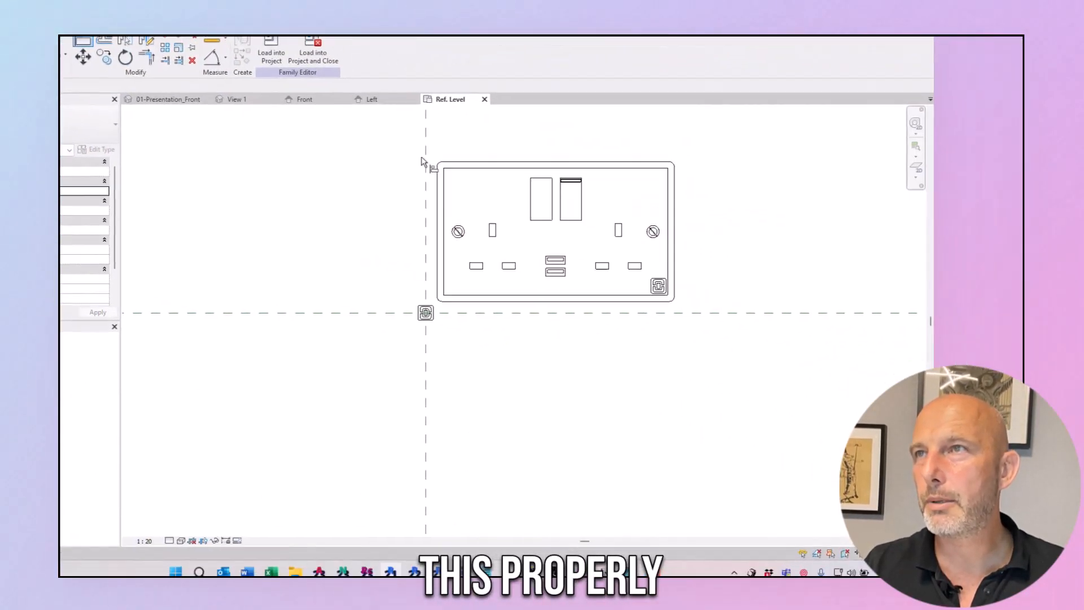
left_click(427, 164)
left_click(558, 223)
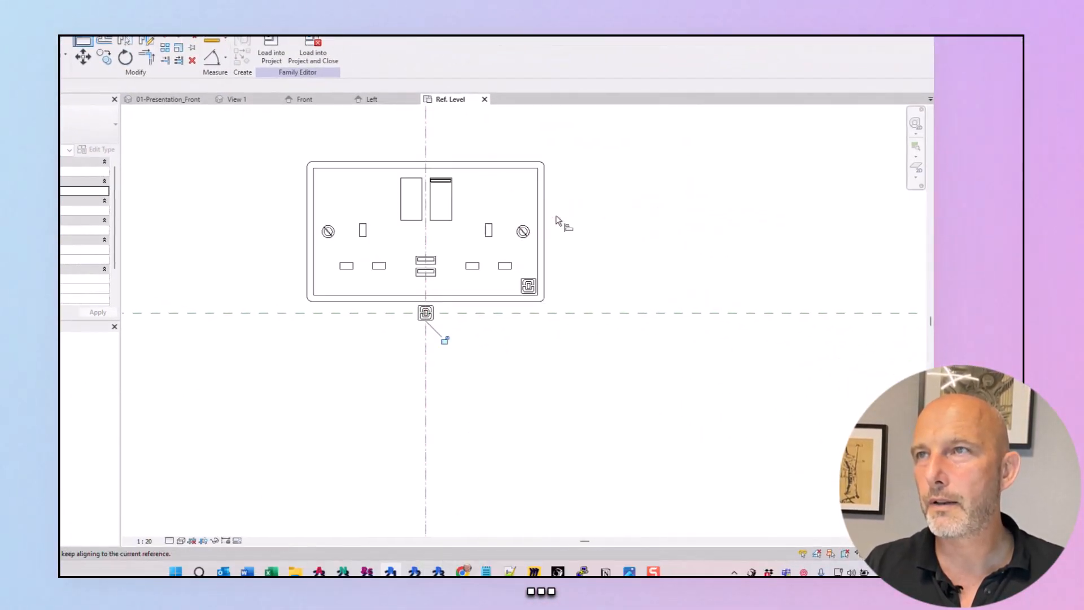
left_click(619, 314)
left_click(467, 231)
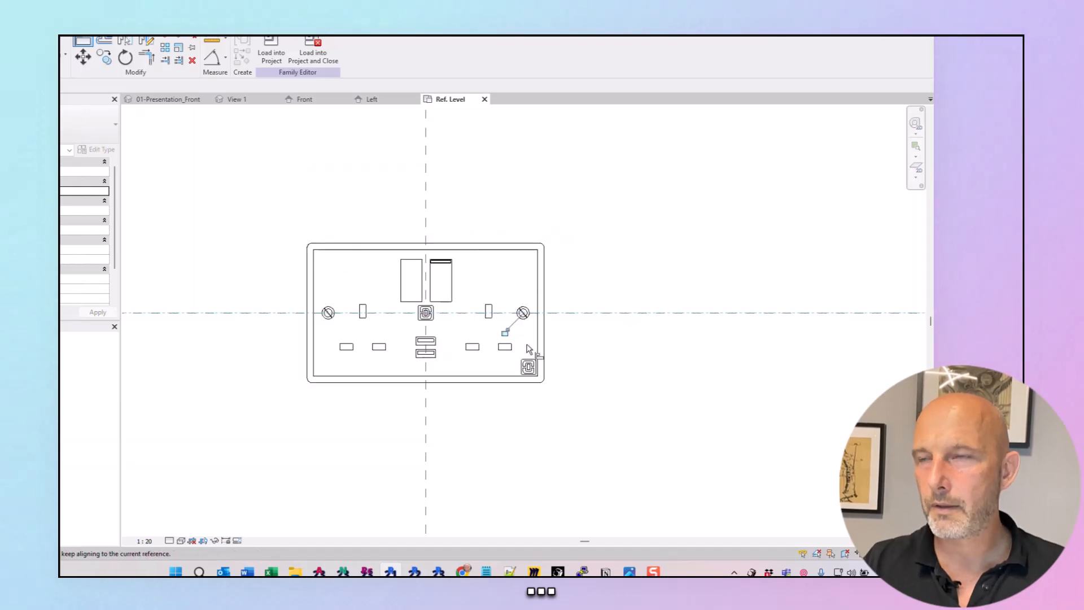
key("Escape")
key("Escape")
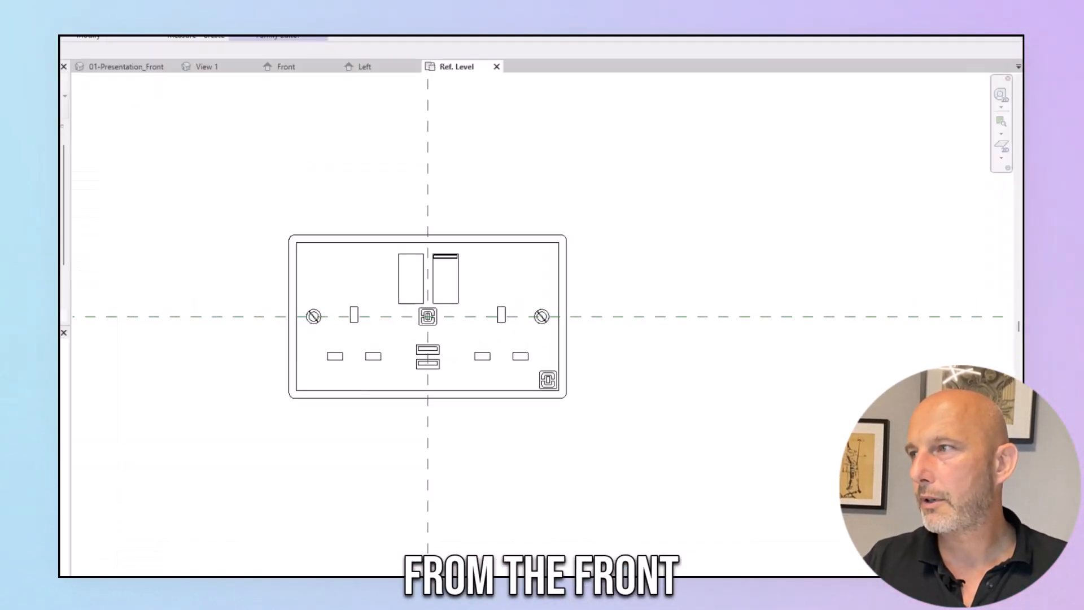
Step: Check how the socket sits on the reference level in the Front elevation, and return to the Ref. Level plan
left_click(287, 69)
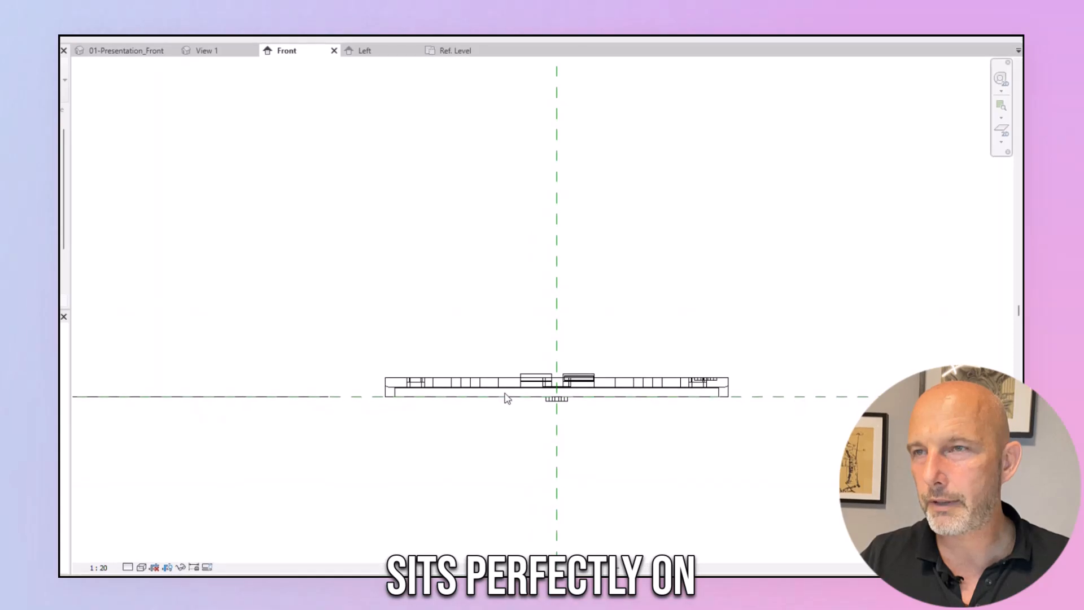
double_click(122, 352)
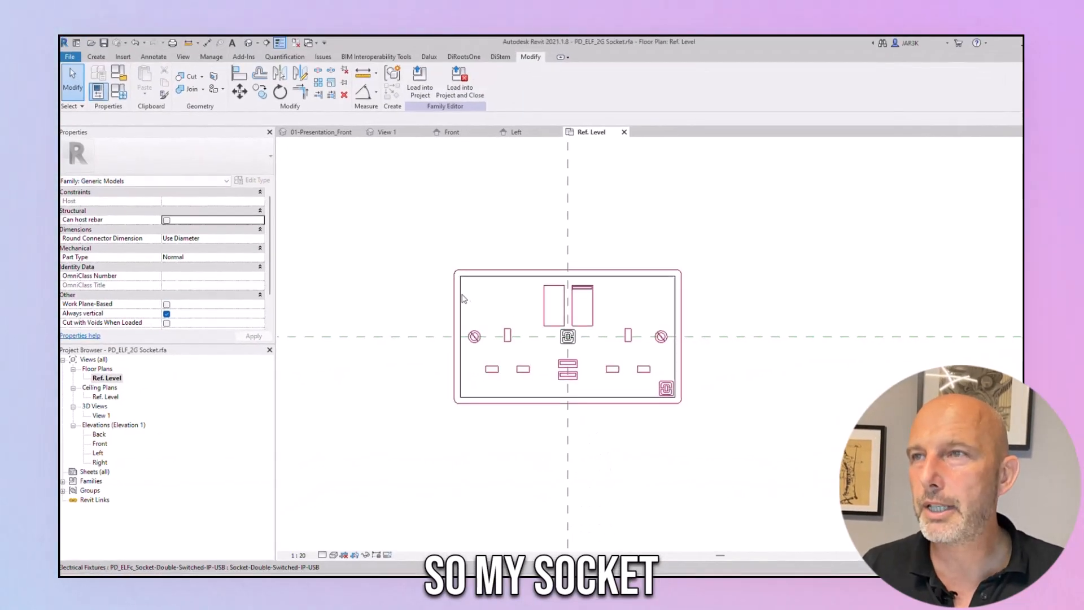
scroll(560, 329, "up", 4)
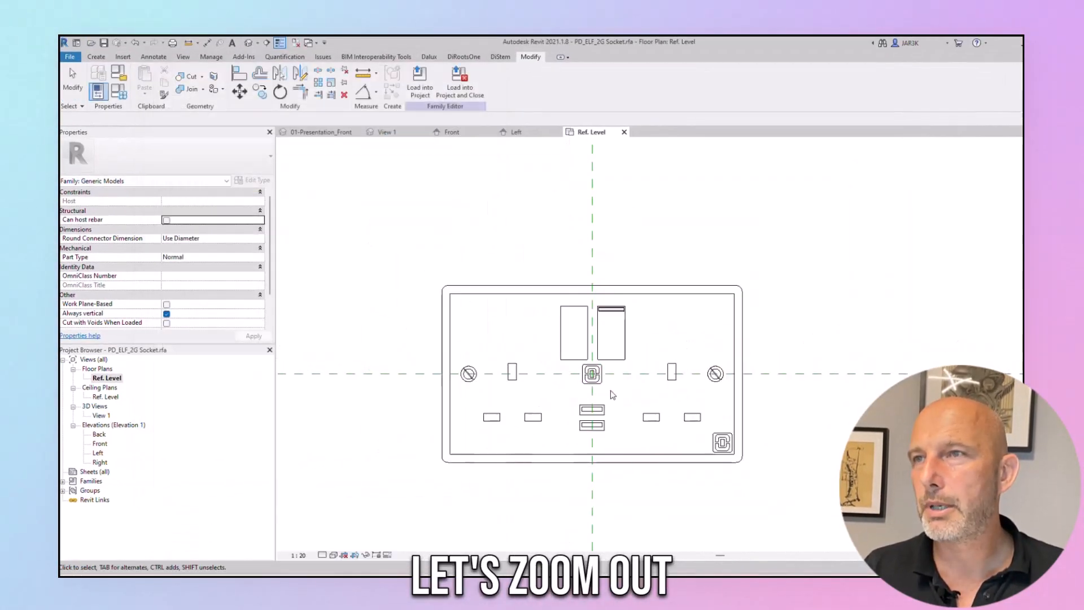
middle_click_drag(609, 391, 726, 339)
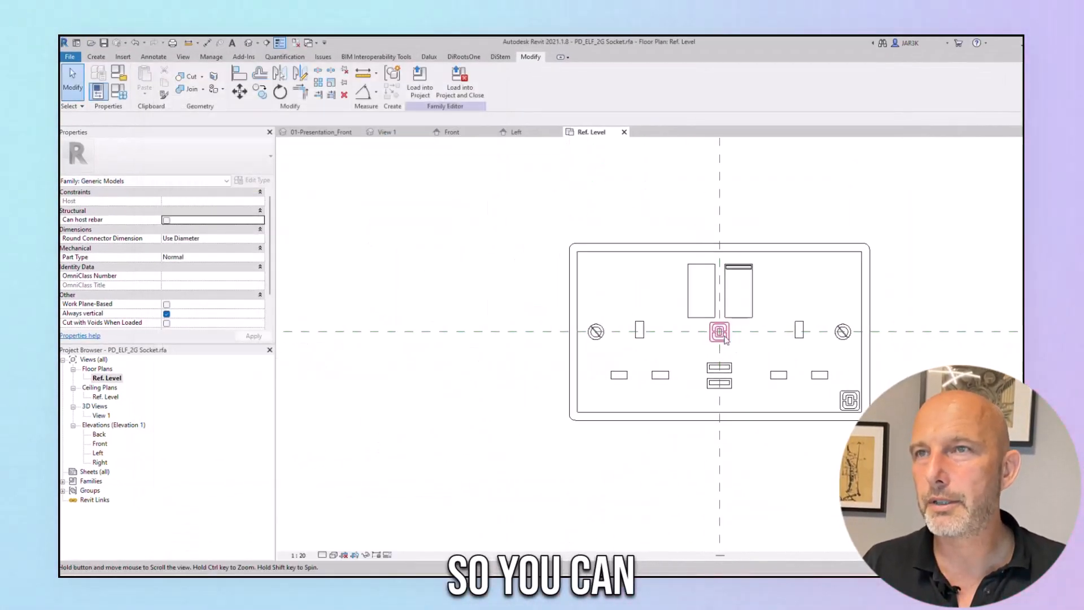
Step: Test the socket's plan rotation by applying 45° and -45° to PD_DIM_Rotate_Z, and reset it to 0°
left_click(118, 91)
left_click(287, 162)
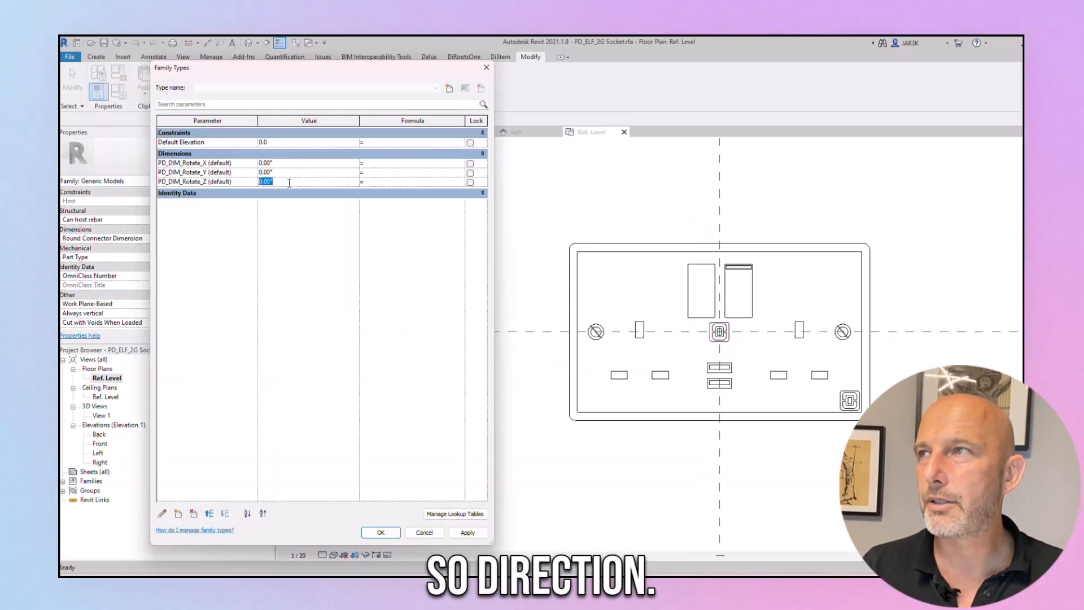
type("45")
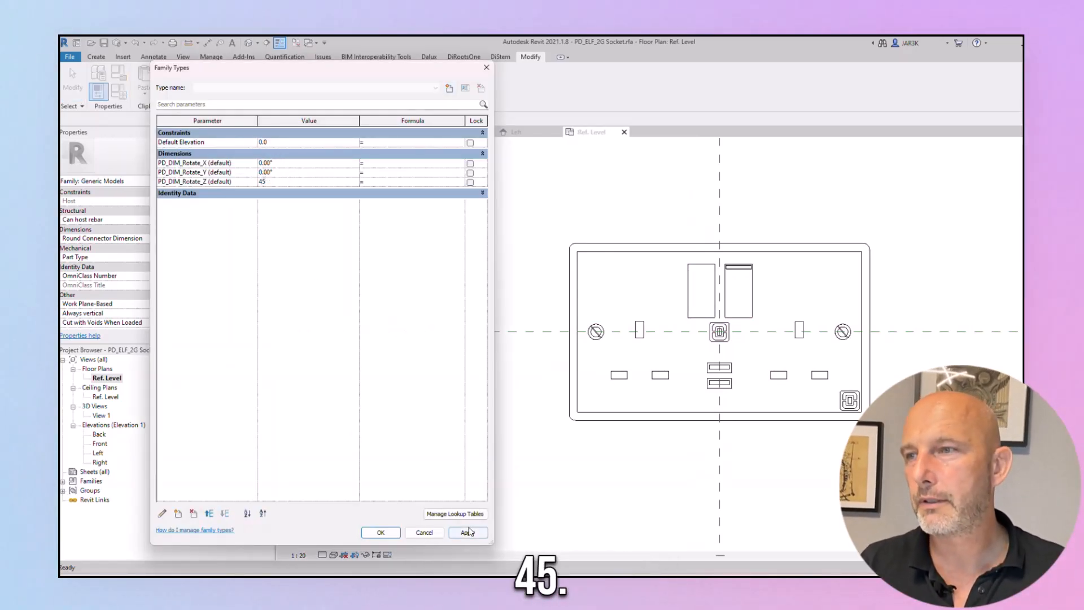
left_click(468, 533)
left_click(283, 182)
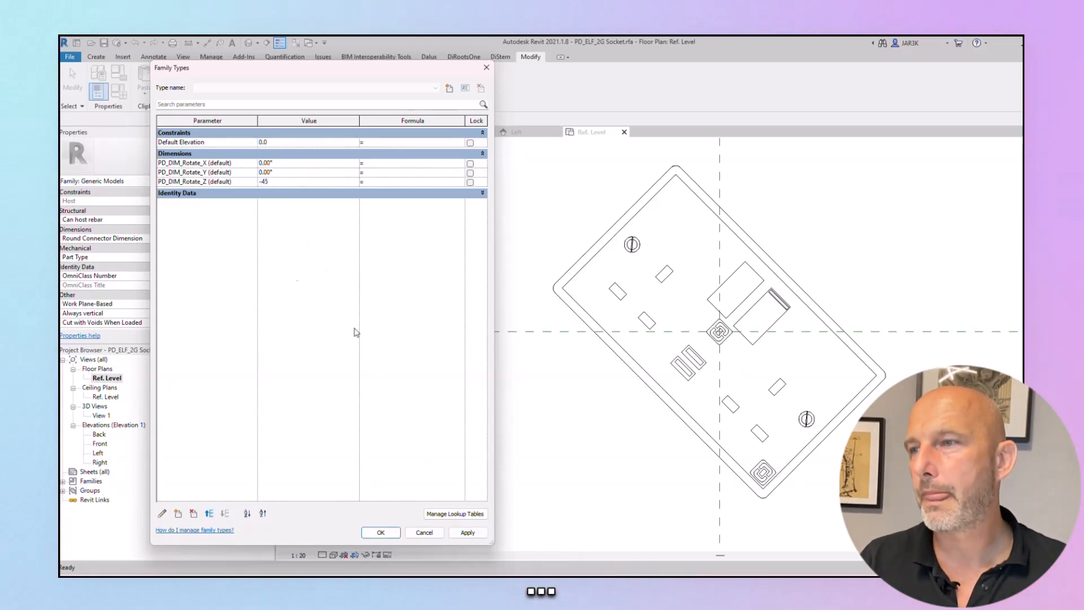
type("-45")
left_click(468, 533)
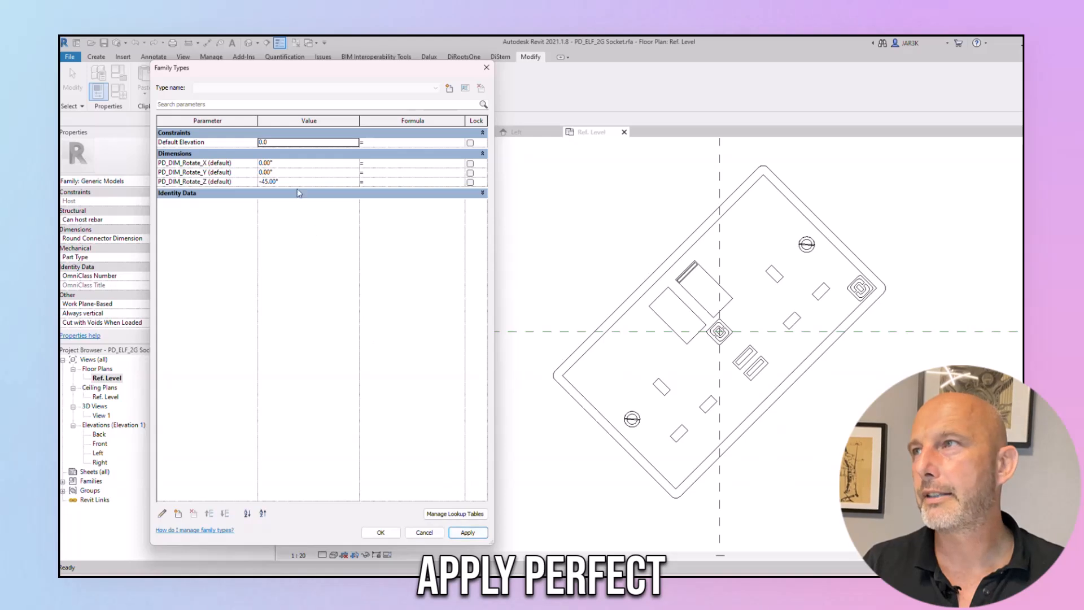
left_click(294, 181)
type("0")
left_click(467, 533)
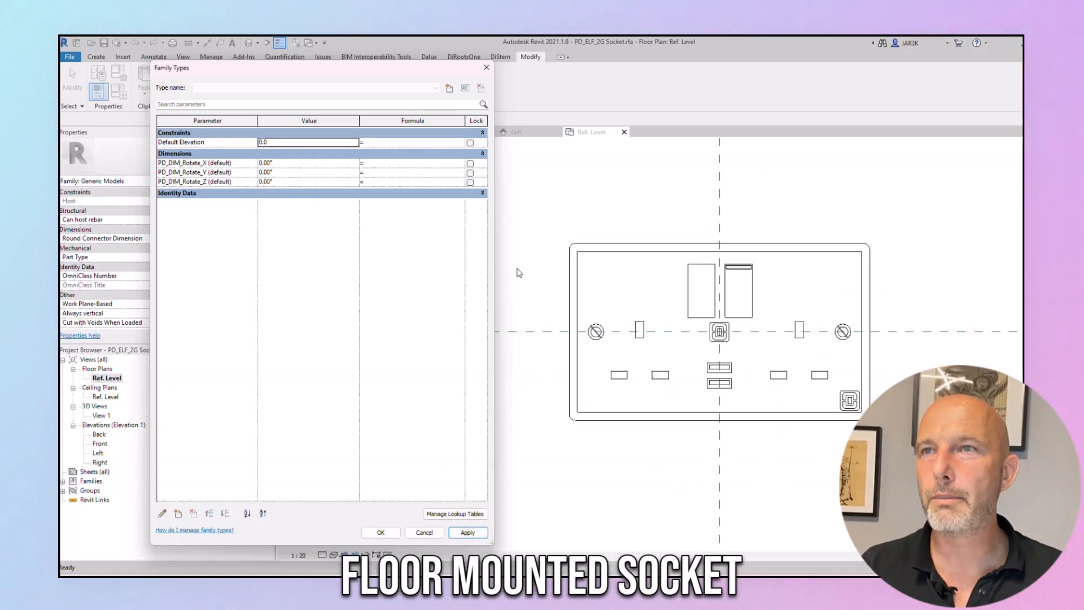
Step: Set PD_DIM_Rotate_X to 90°, accept the family types, and open the 3D view View 1
left_click(305, 164)
type("90")
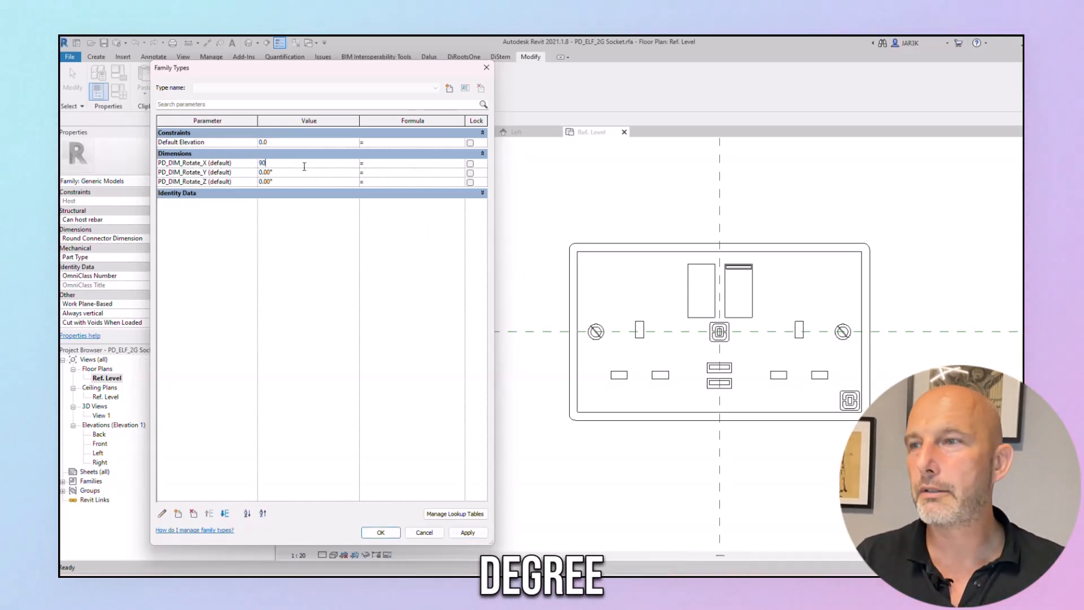
left_click(463, 533)
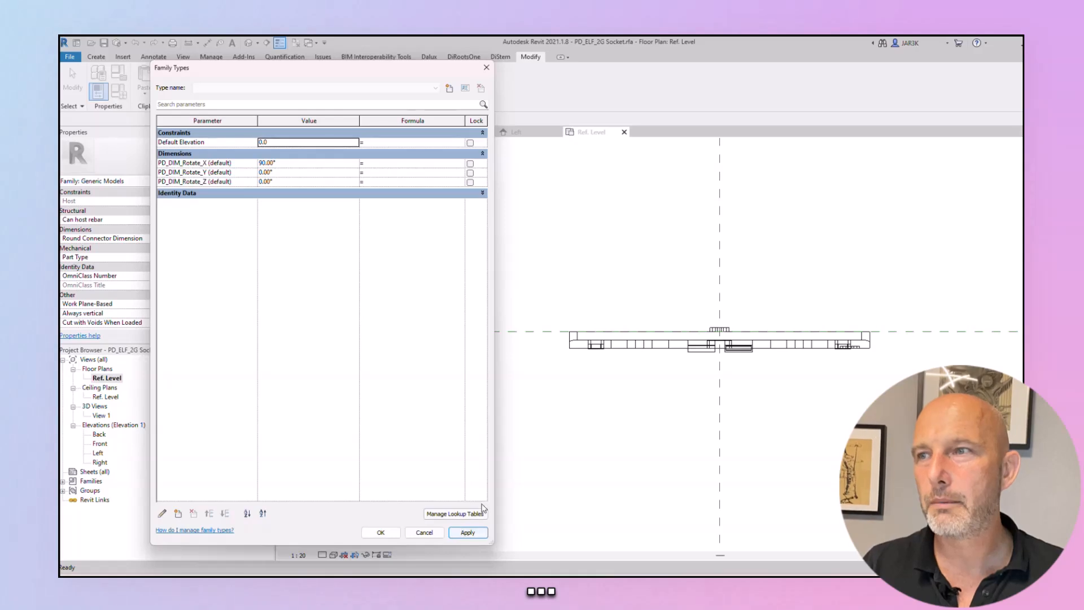
left_click(381, 533)
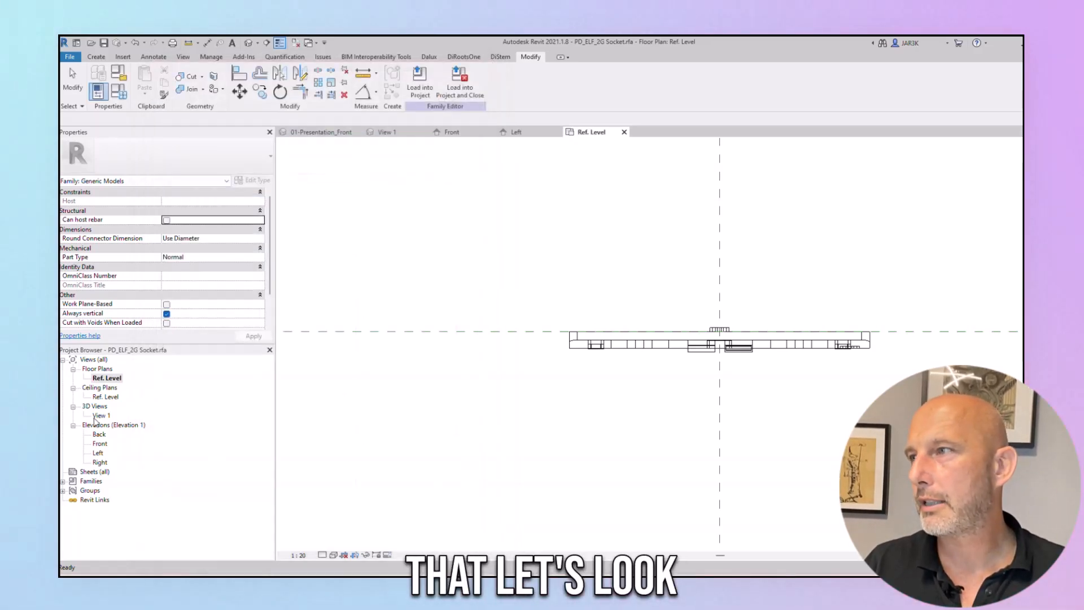
double_click(101, 416)
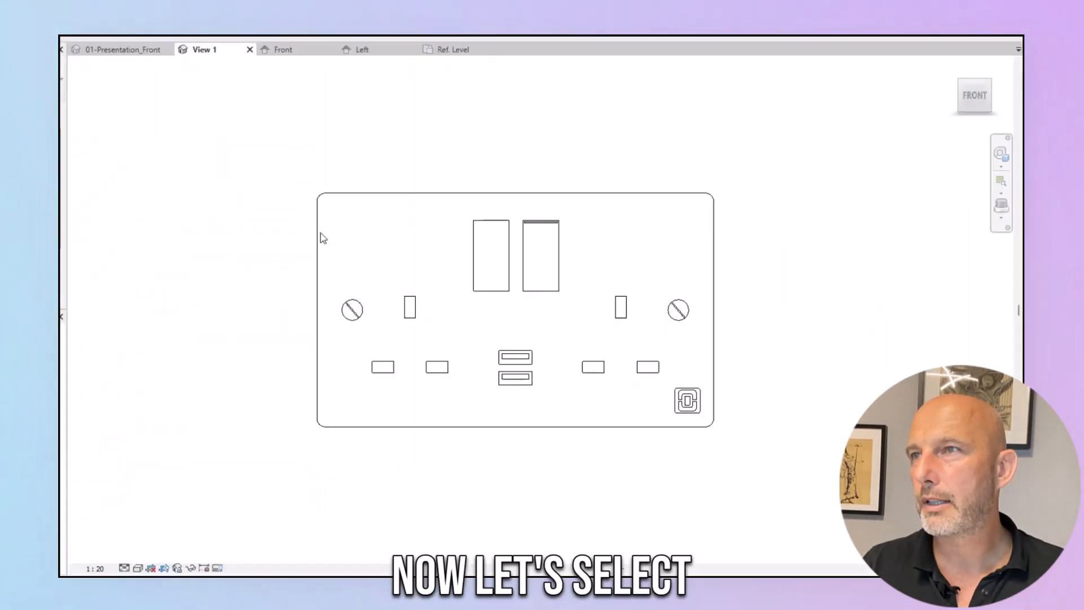
Step: Test the upright socket's in-plane rotation in View 1 by applying 45° and -45° to PD_DIM_Rotate_Z, and reset it to 0°
left_click(320, 234)
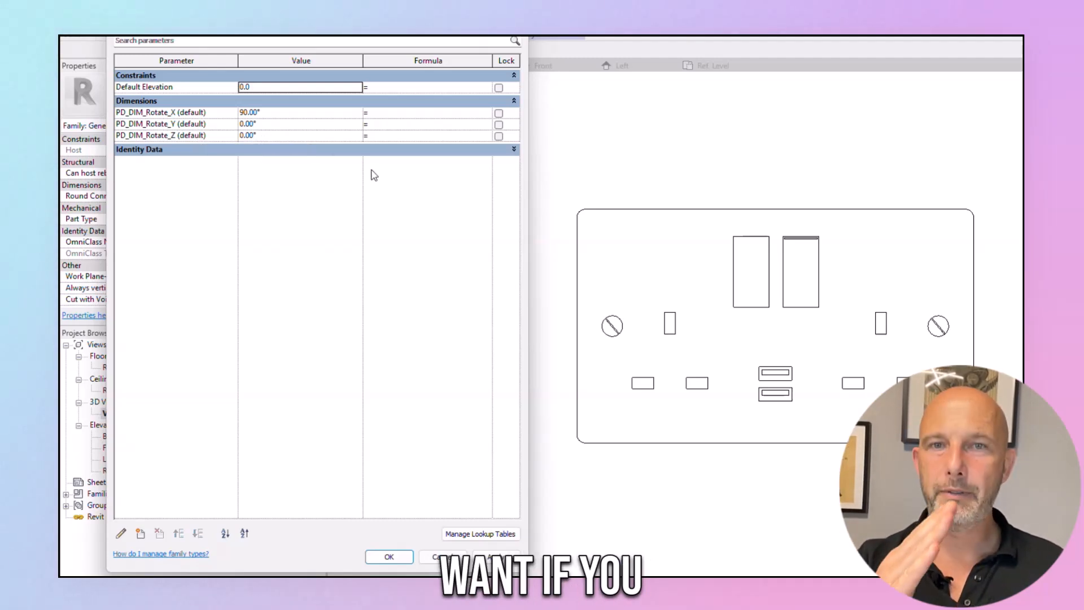
left_click(270, 136)
type("4")
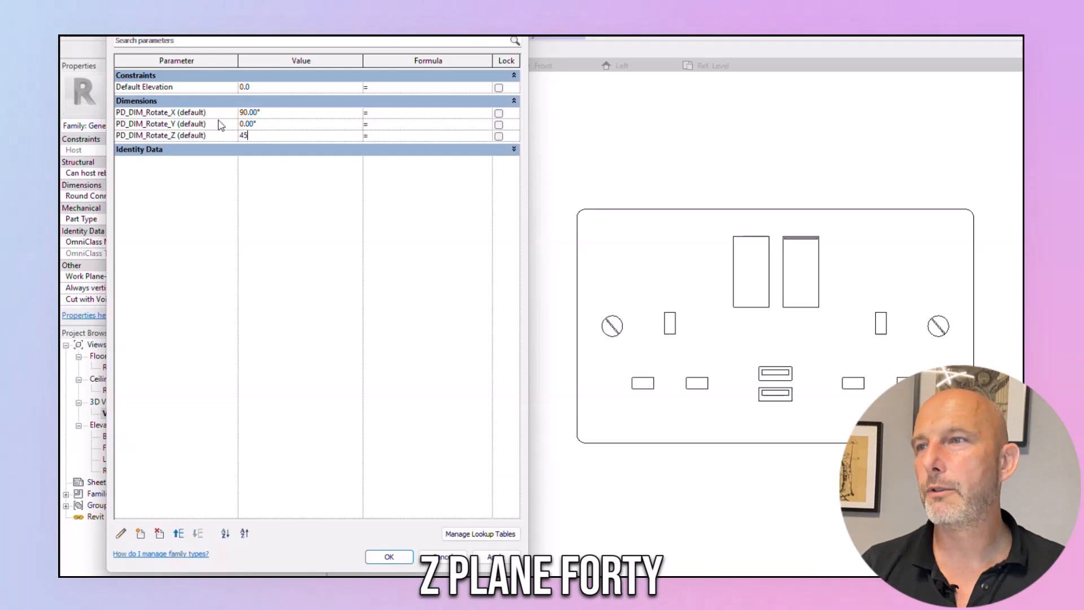
type("5")
left_click(495, 558)
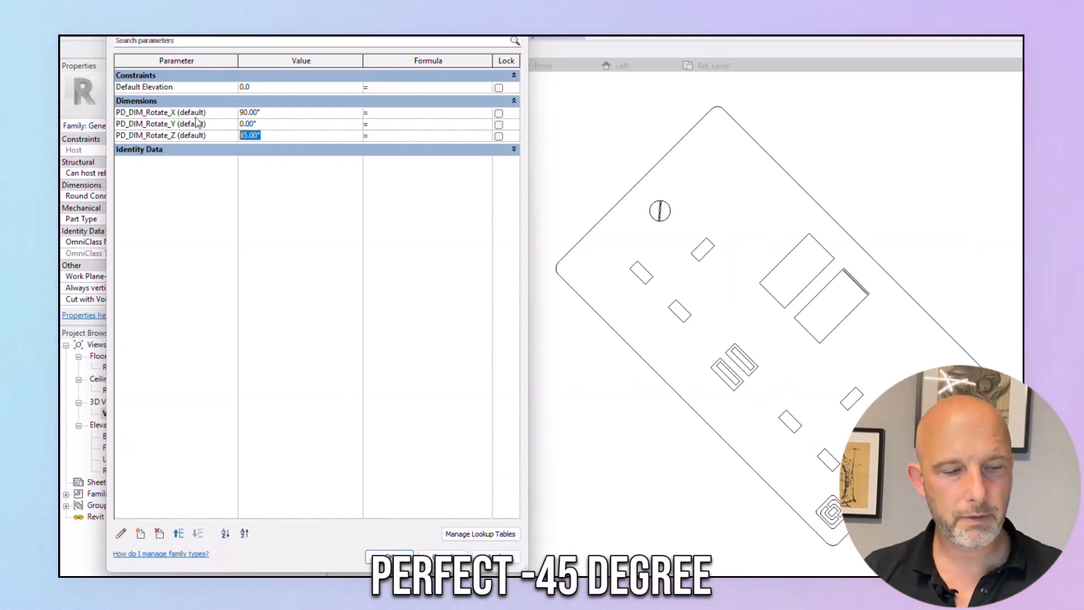
type("-45")
left_click(496, 556)
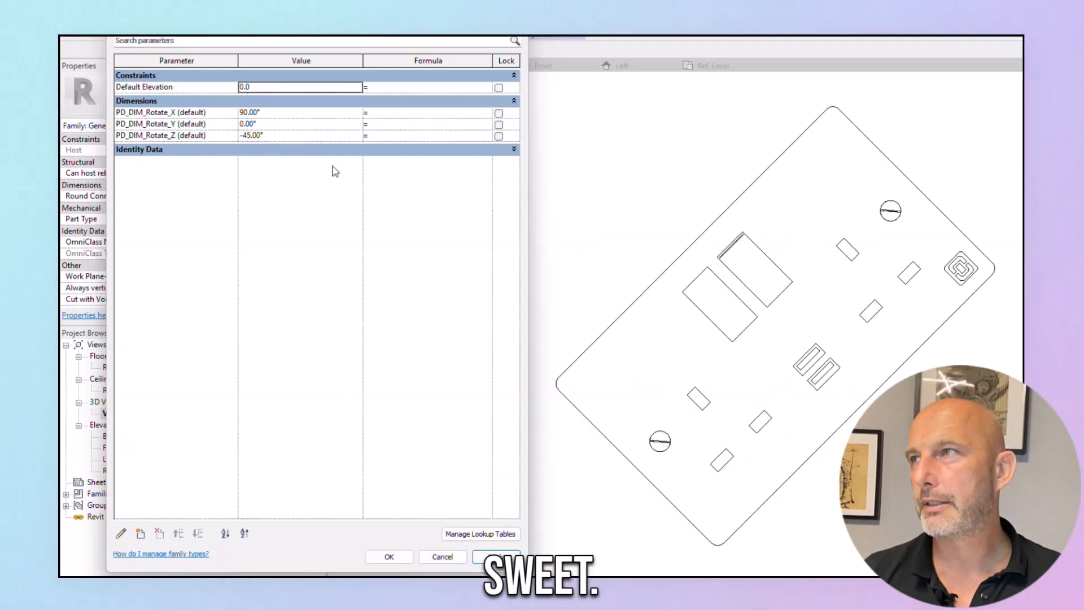
left_click(284, 135)
type("0")
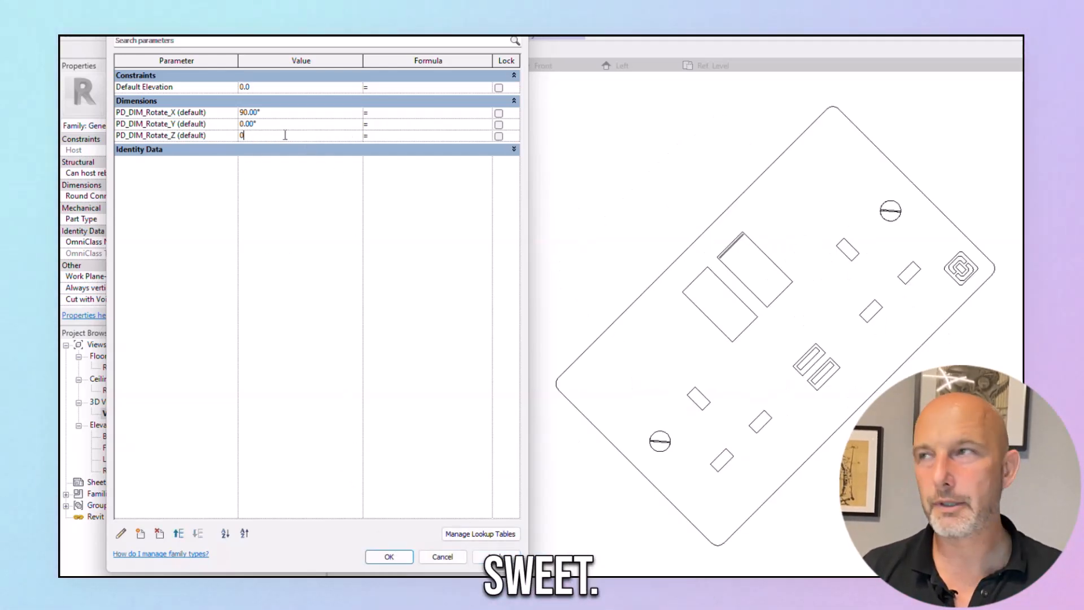
left_click(496, 557)
left_click(497, 558)
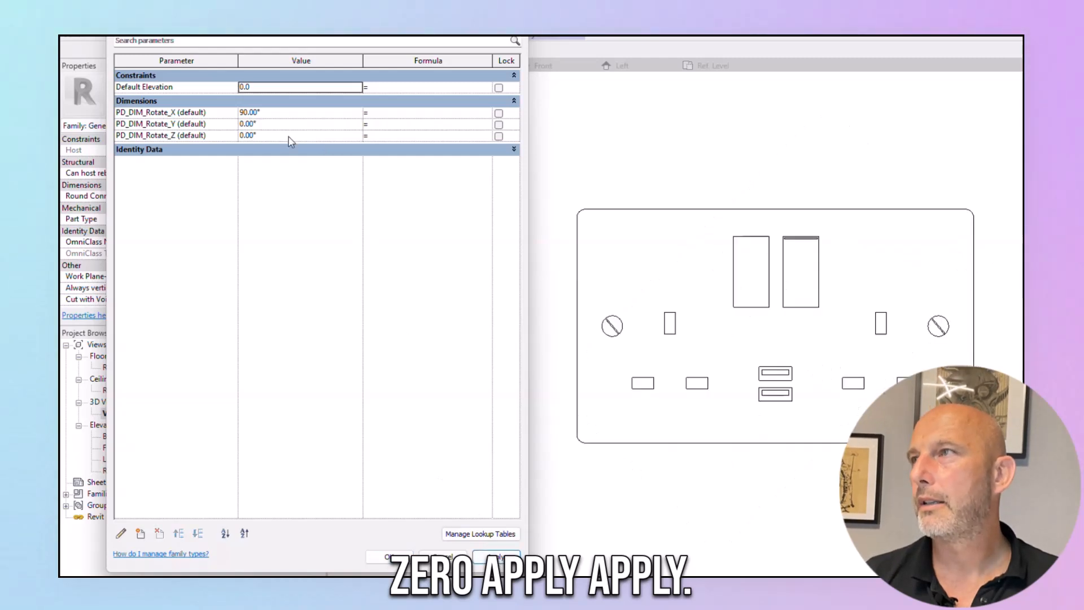
Step: Set PD_DIM_Rotate_Y to 90° and check the turned socket in 3D and from the top
left_click(280, 123)
type("90")
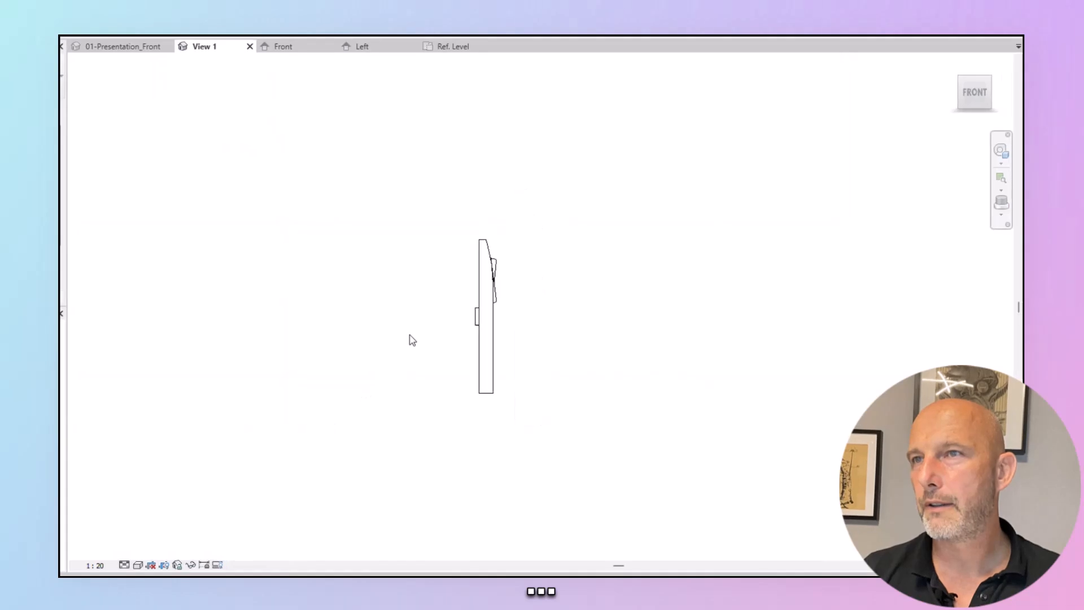
middle_click_drag(412, 339, 514, 344, "shift")
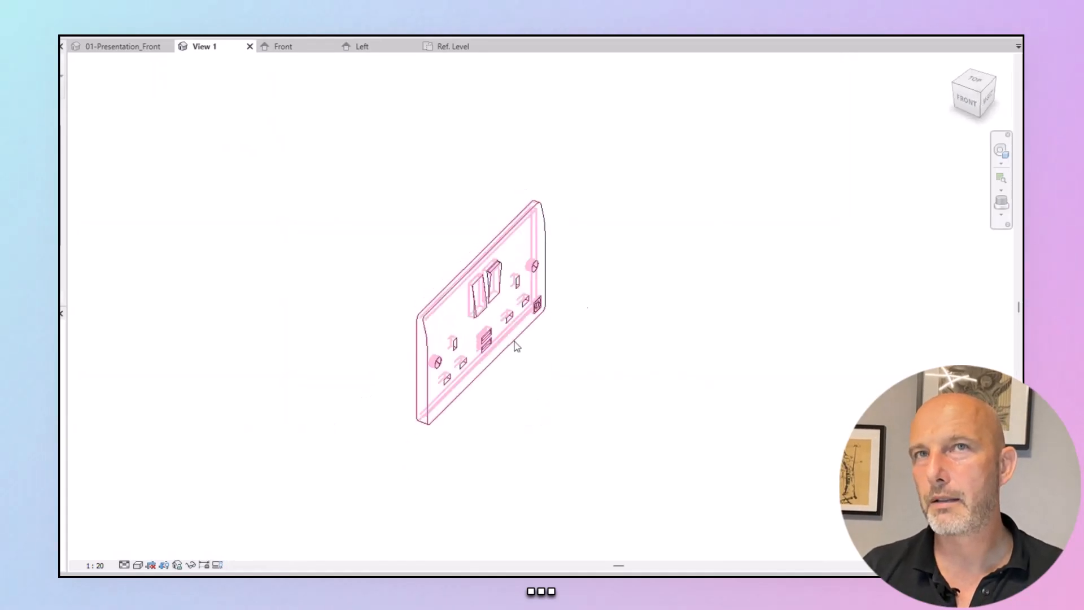
left_click(974, 82)
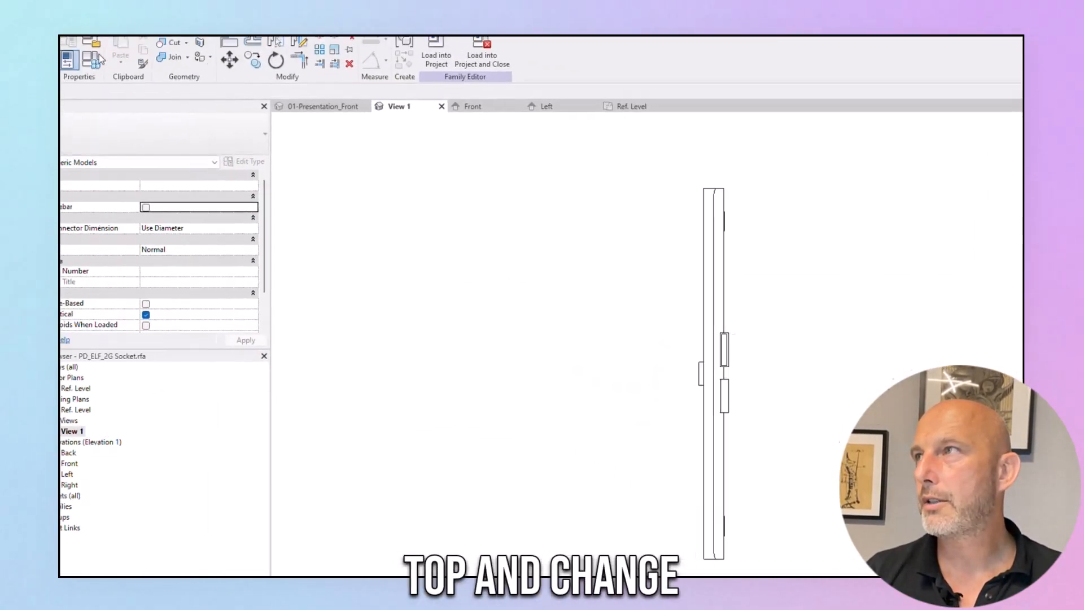
Step: Reset PD_DIM_Rotate_Y to 0°, accept the family types, and inspect the socket from several angles in 3D
left_click(263, 170)
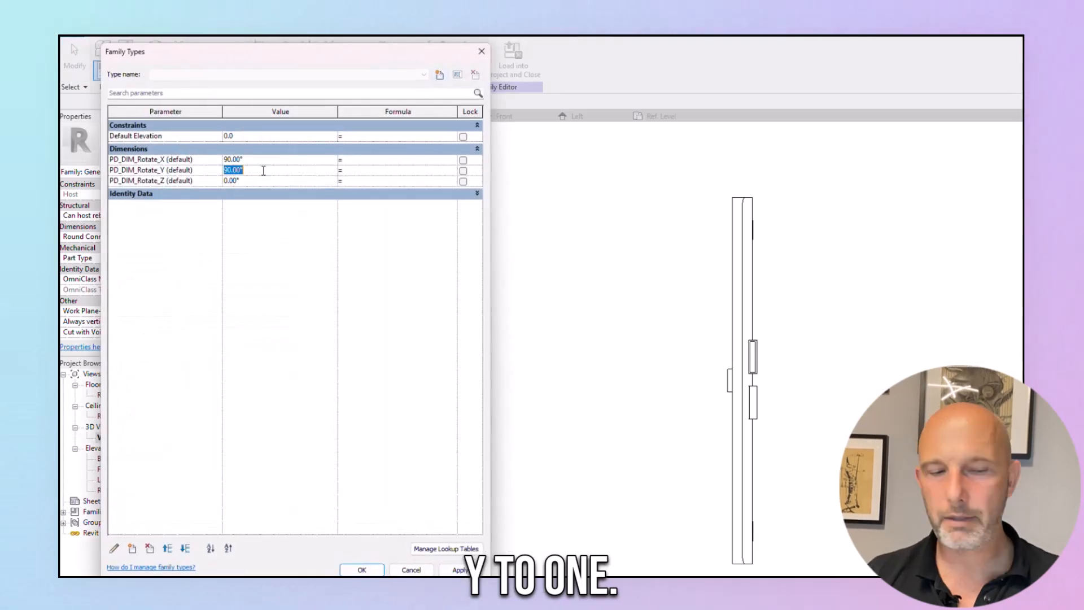
type("0")
left_click(369, 569)
middle_click_drag(535, 435, 428, 199, "shift")
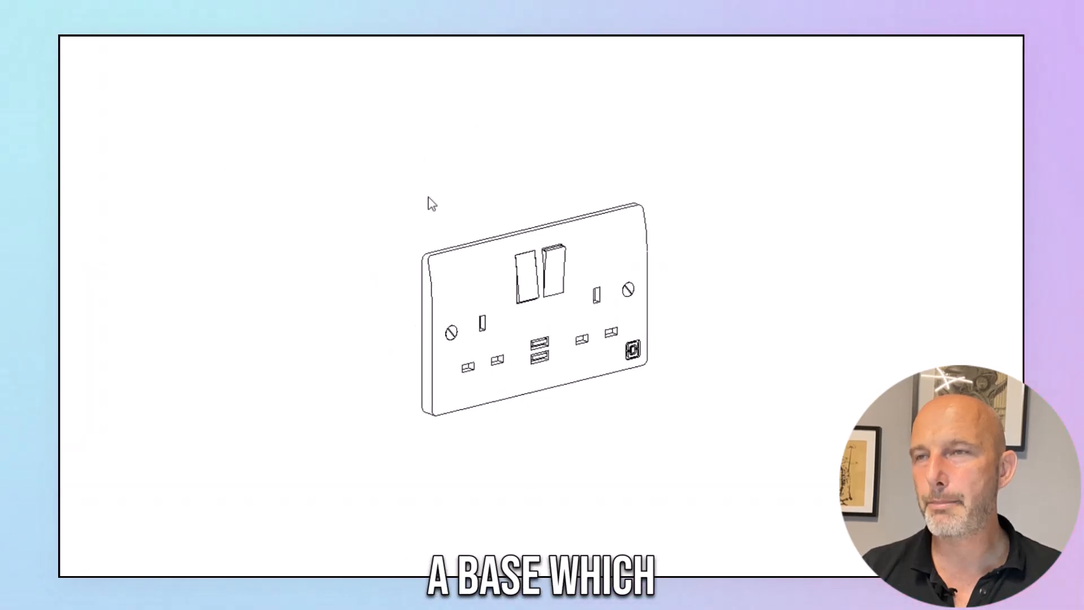
middle_click_drag(363, 288, 382, 350, "shift")
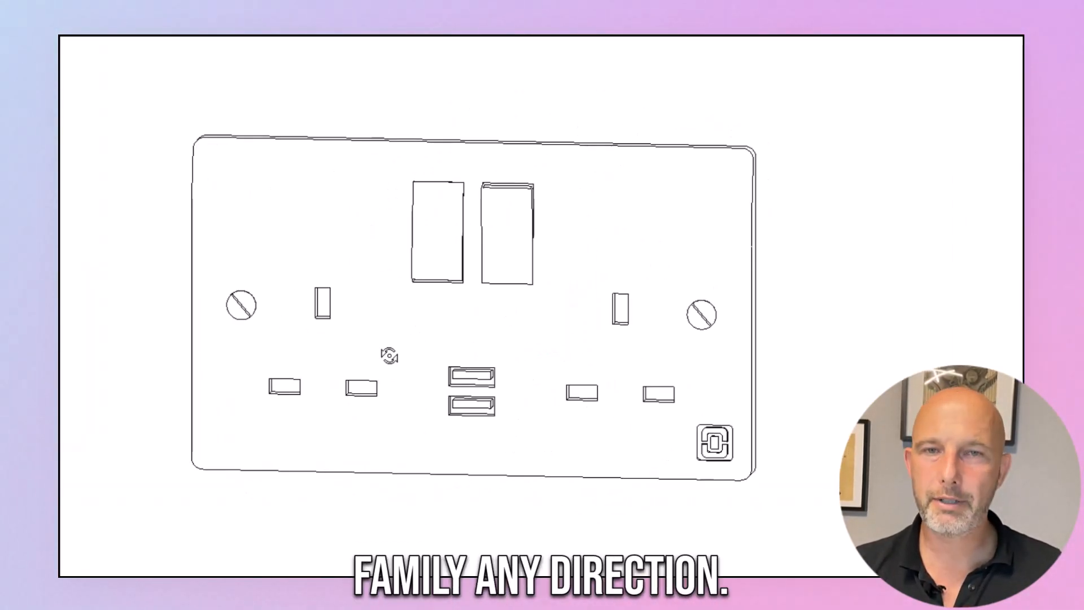